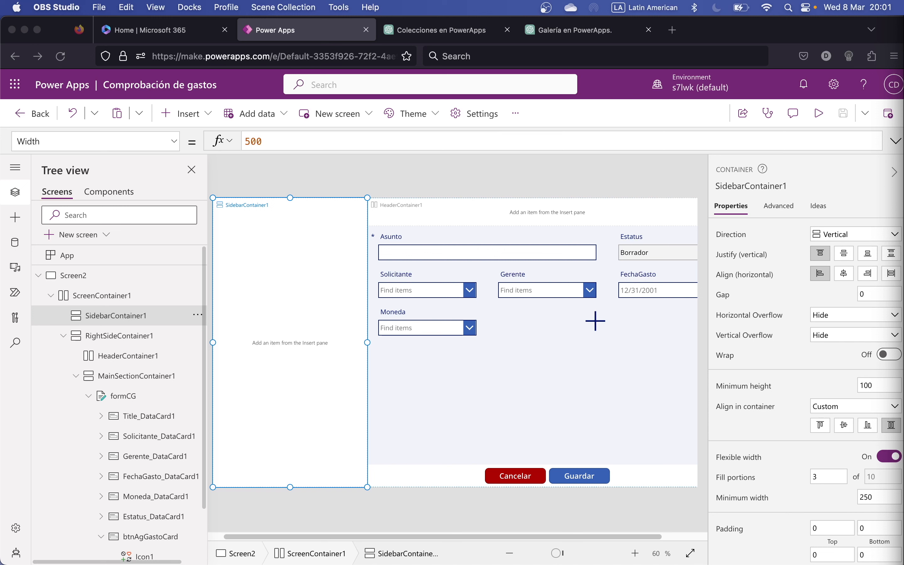
pyautogui.click(668, 396)
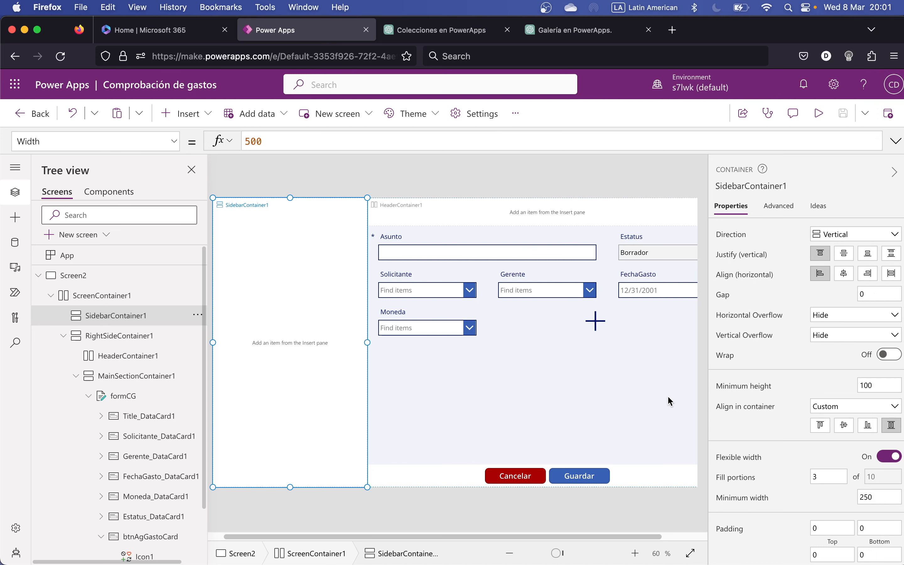
pyautogui.click(590, 470)
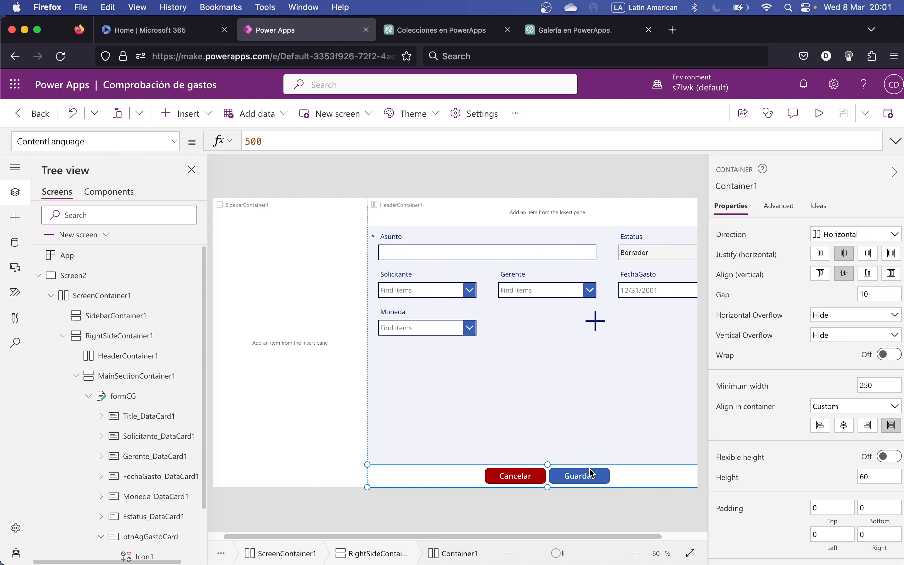
pyautogui.click(592, 473)
pyautogui.click(551, 374)
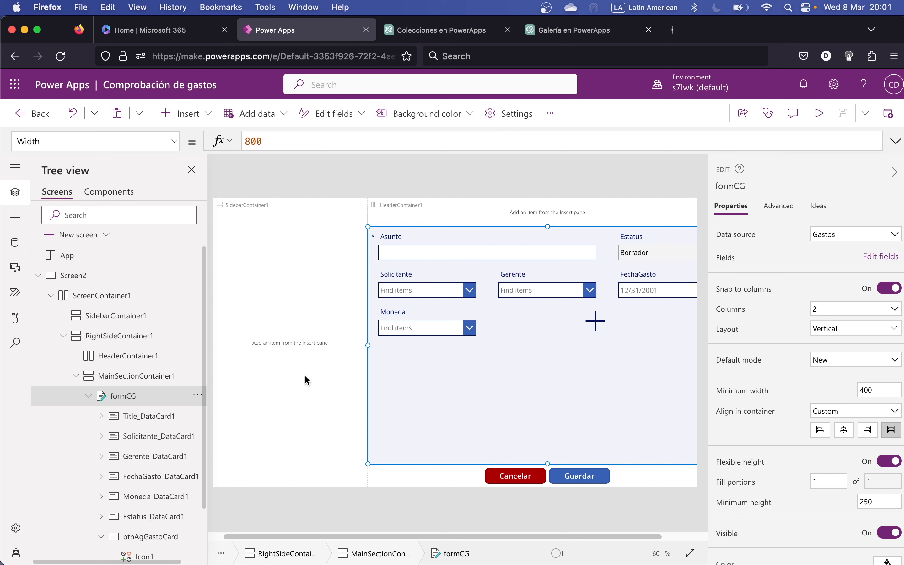
pyautogui.click(308, 333)
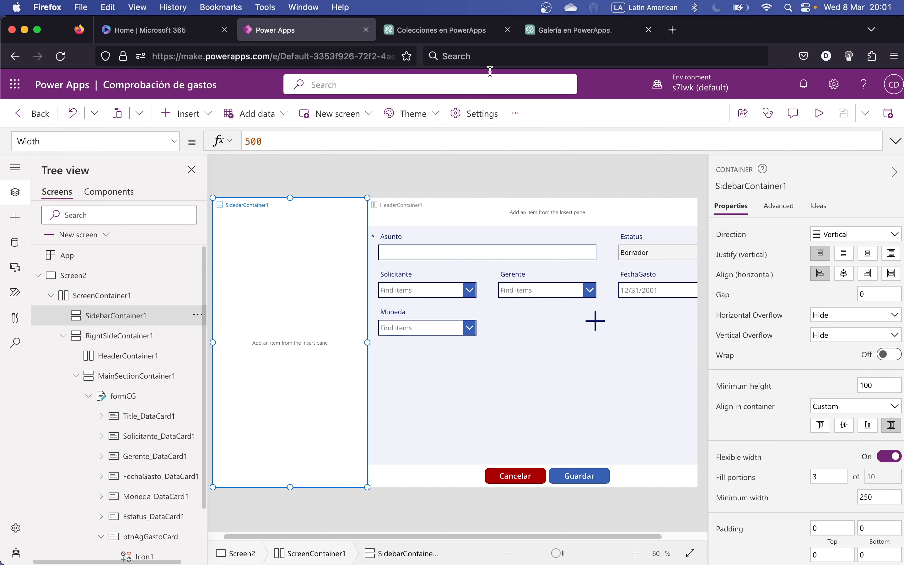
# Read the ChatGPT explanations of collections and galleries in PowerApps, and return to the app editor
pyautogui.click(466, 40)
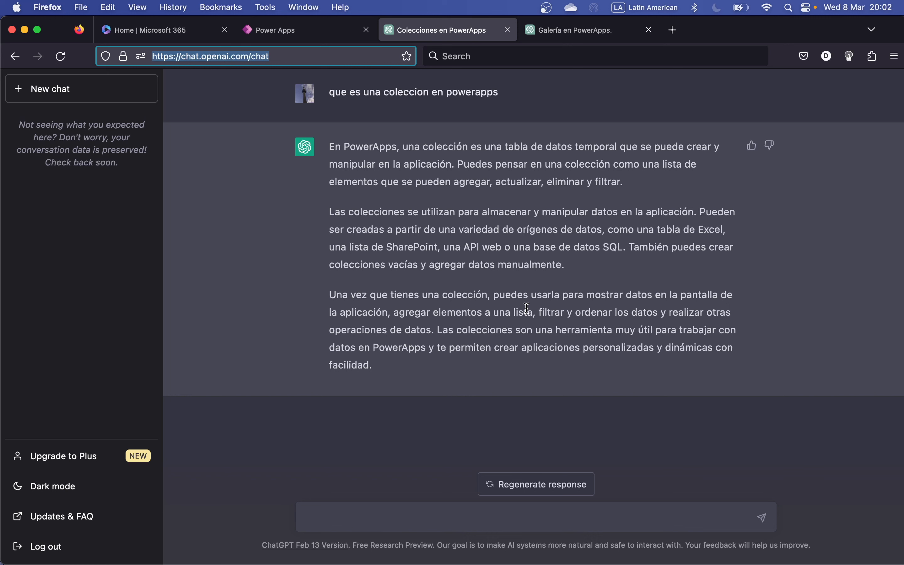
pyautogui.click(579, 35)
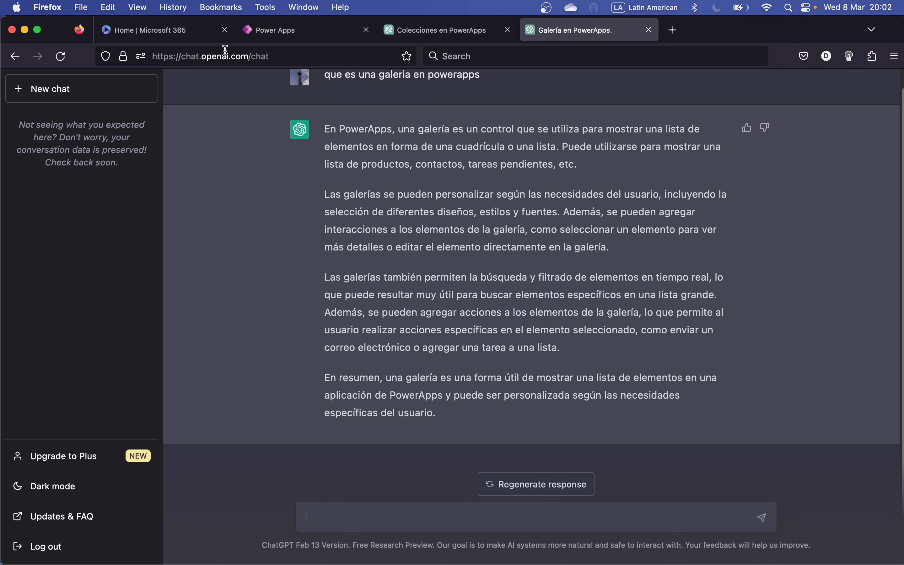
pyautogui.click(282, 38)
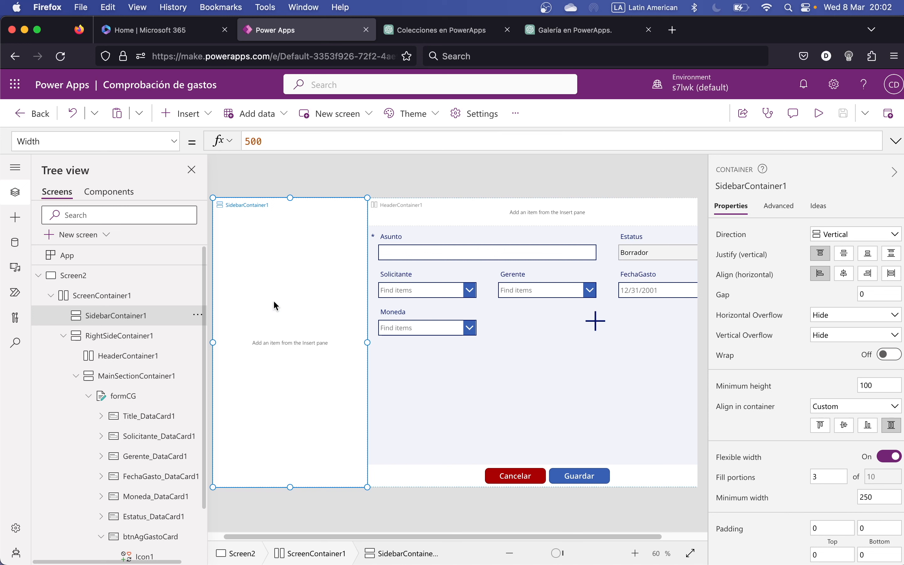
# Open the App object's OnStart formula for editing in the expanded formula editor
pyautogui.click(83, 261)
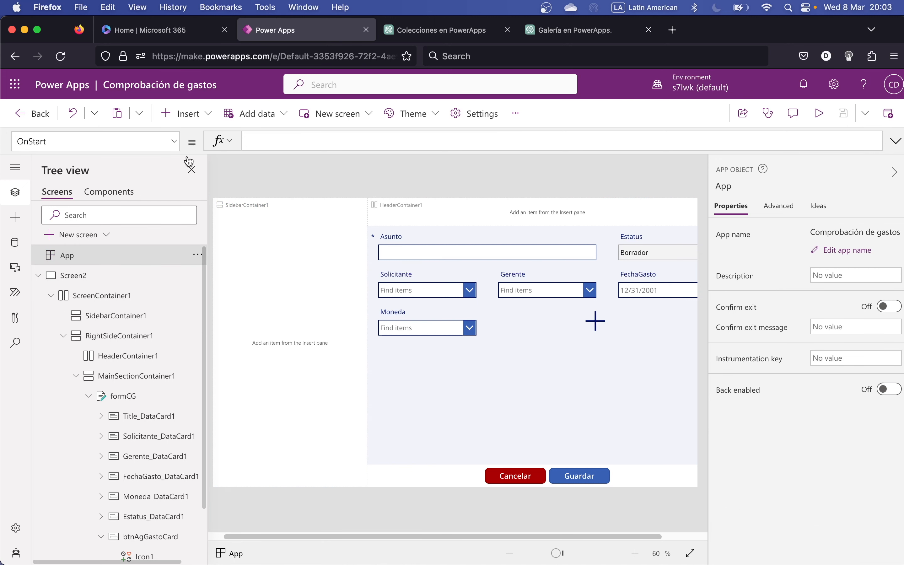
pyautogui.click(175, 146)
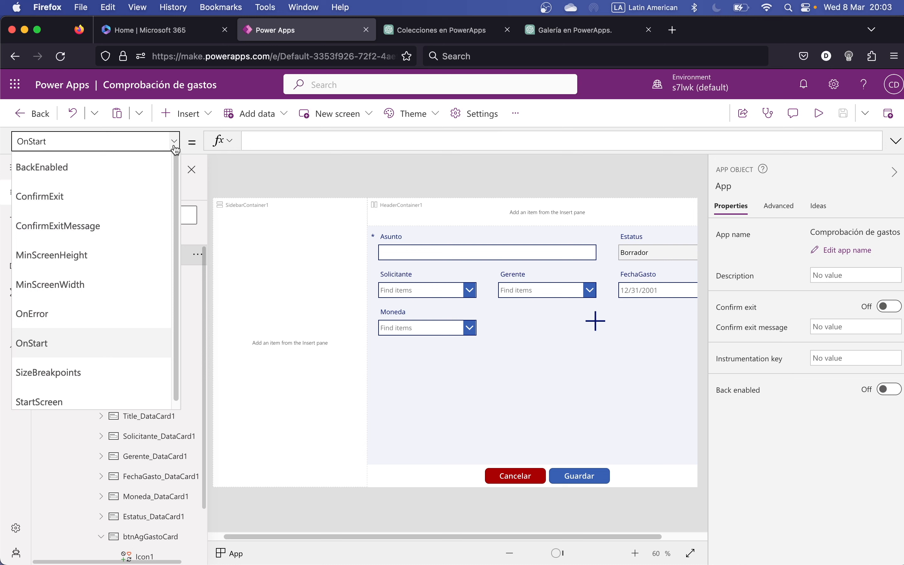
pyautogui.click(175, 147)
pyautogui.click(327, 144)
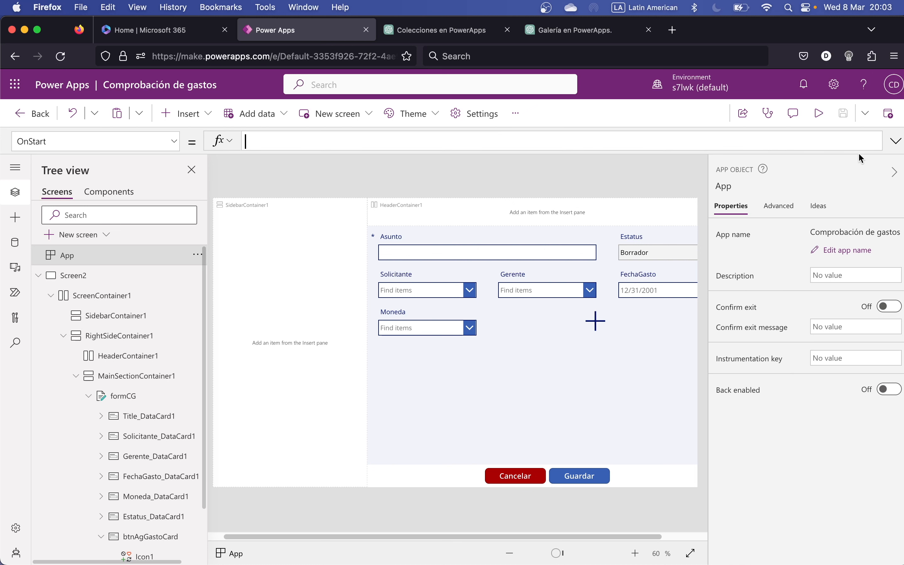
pyautogui.click(896, 141)
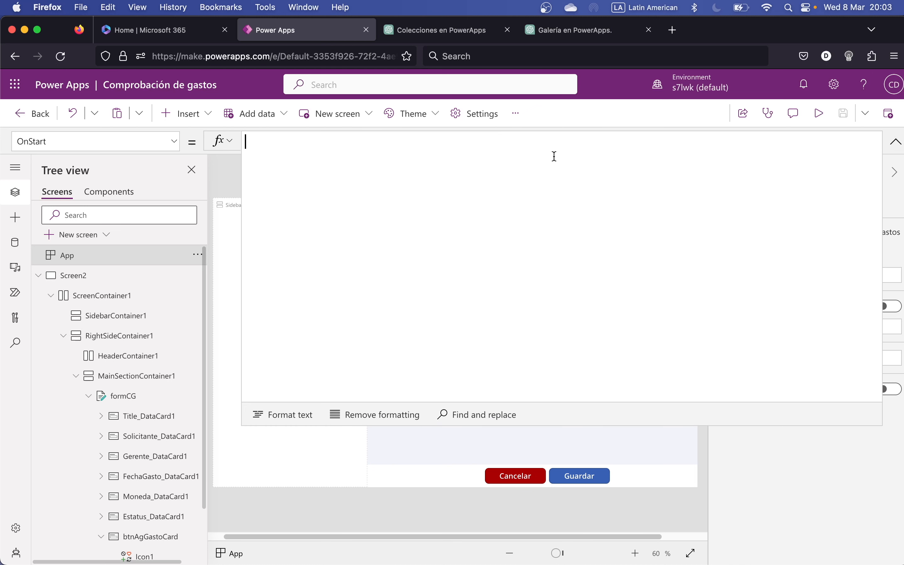
# Start the OnStart formula with a ClearCollect function that uses colSideMenu as its collection
pyautogui.write('Collect')
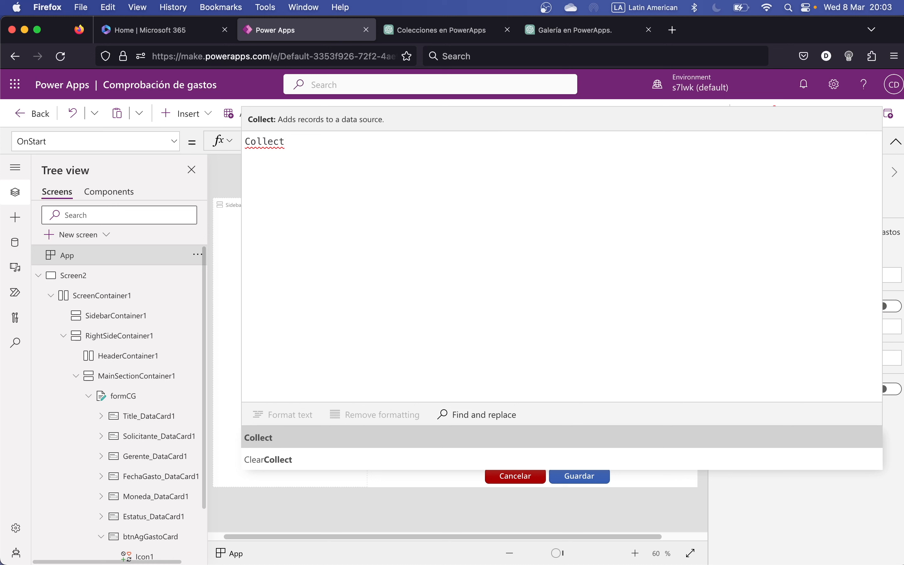
pyautogui.press('Down')
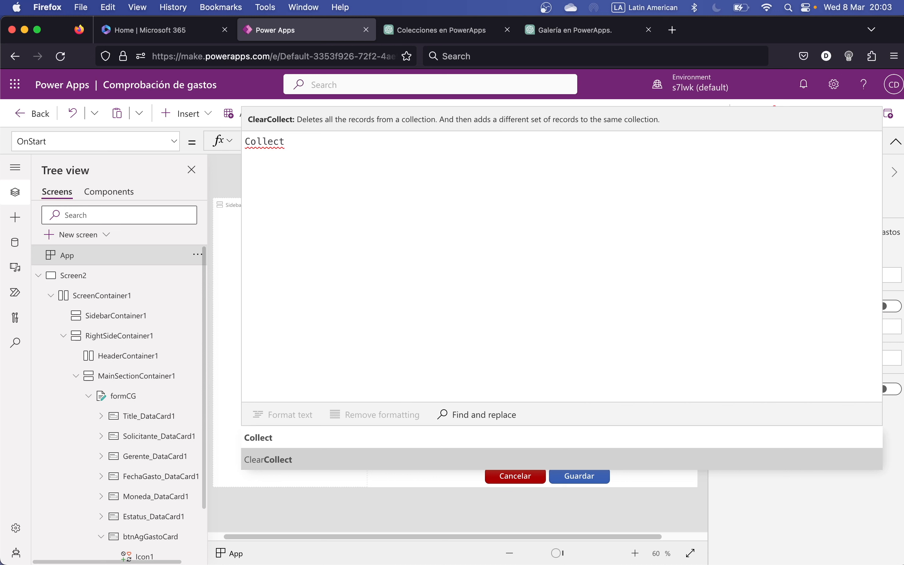
pyautogui.press('Tab')
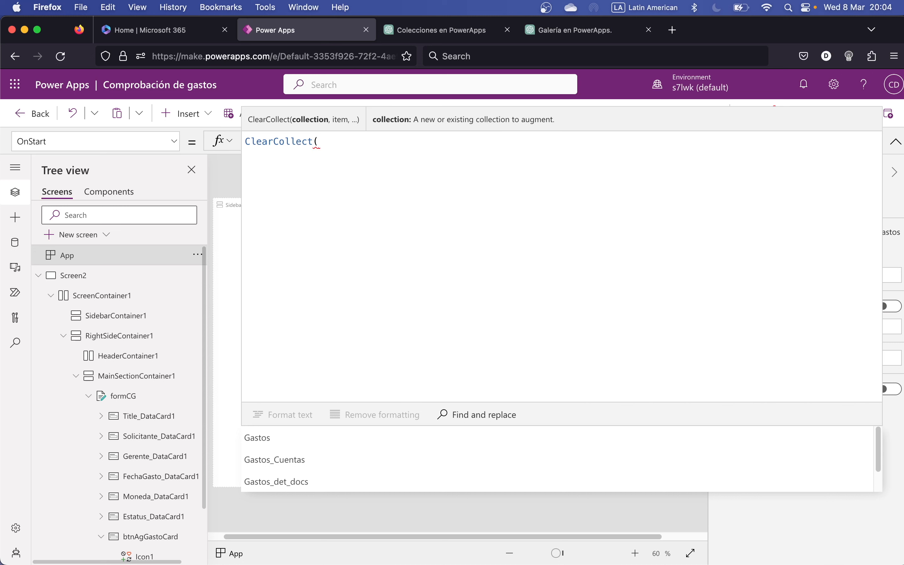
pyautogui.write('col')
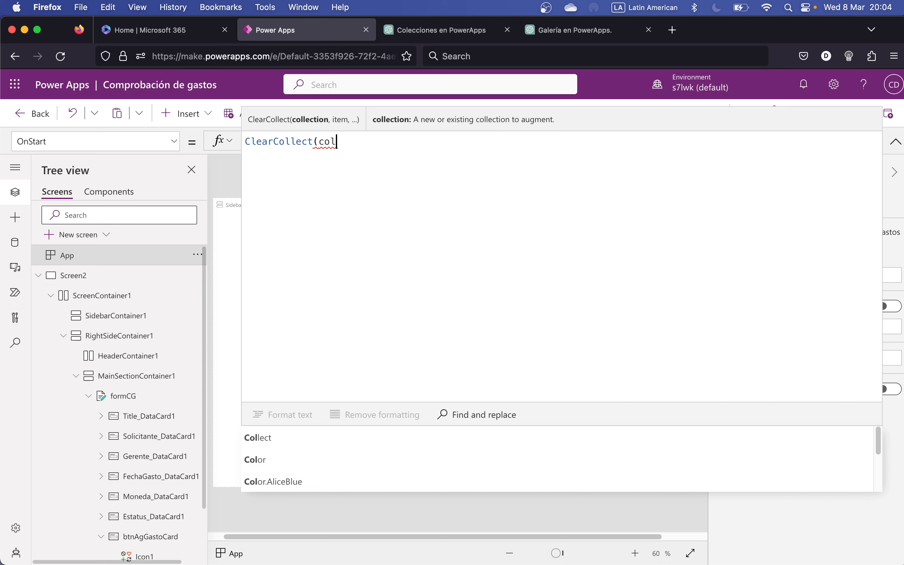
pyautogui.write('Si')
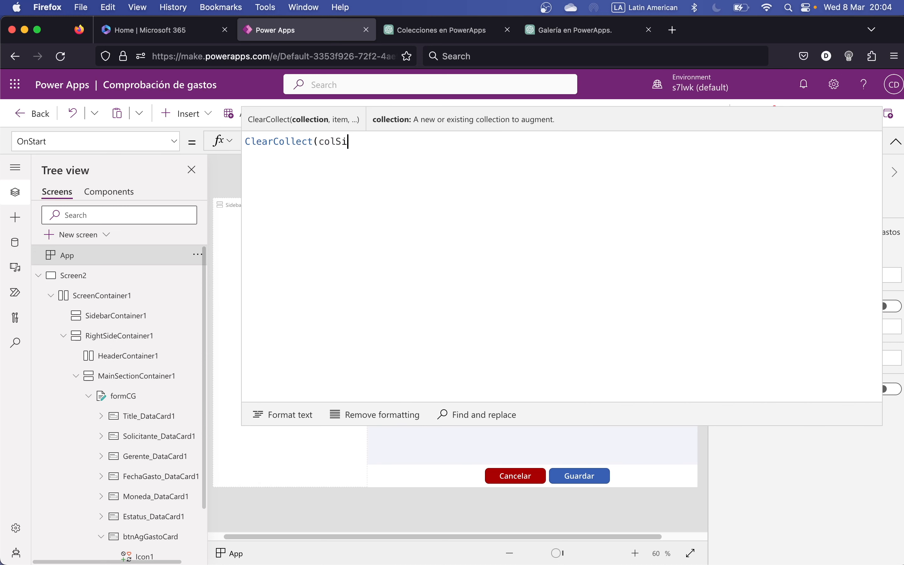
pyautogui.write('deMen')
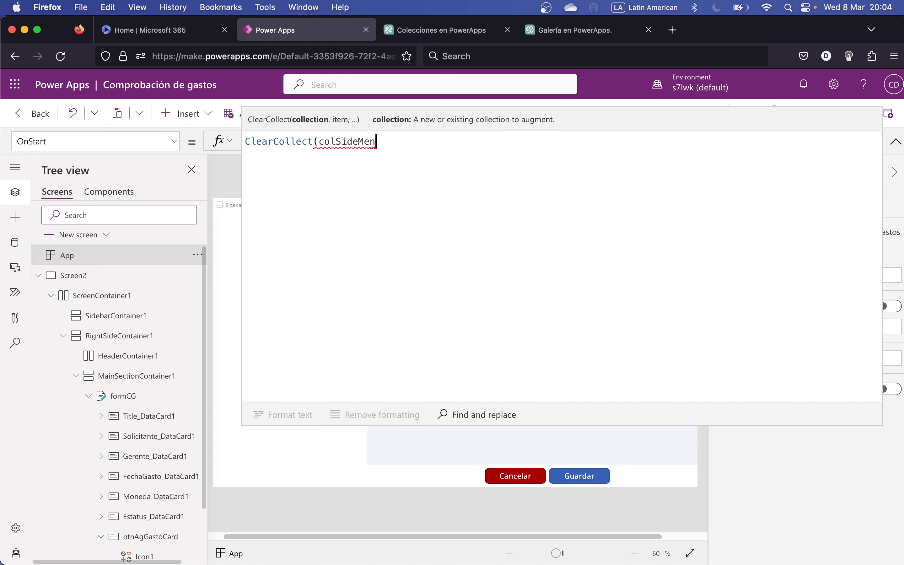
pyautogui.write('u,')
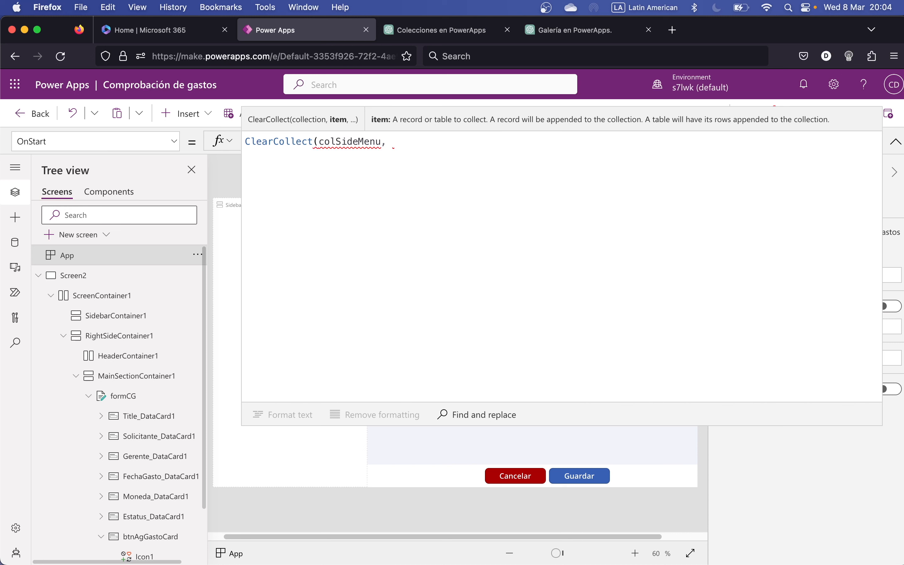
# Add an empty record in braces on separate lines as the ClearCollect item and close the function's parenthesis
pyautogui.write('{')
pyautogui.press('Left')
pyautogui.press('Return')
pyautogui.press('Right')
pyautogui.press('Return')
pyautogui.press('Return')
pyautogui.press('Down')
pyautogui.press('Up')
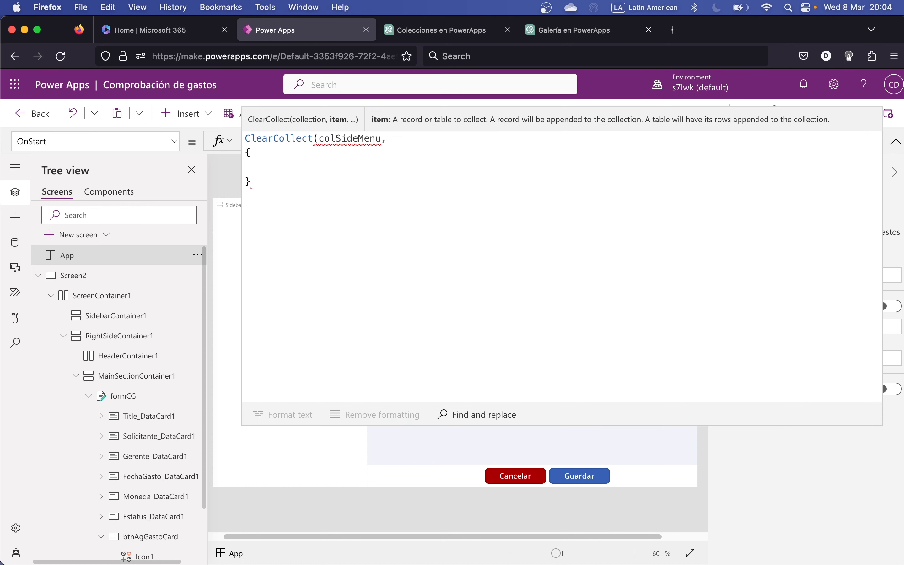
pyautogui.press('Down')
pyautogui.write('=')
pyautogui.press('BackSpace')
pyautogui.write(')')
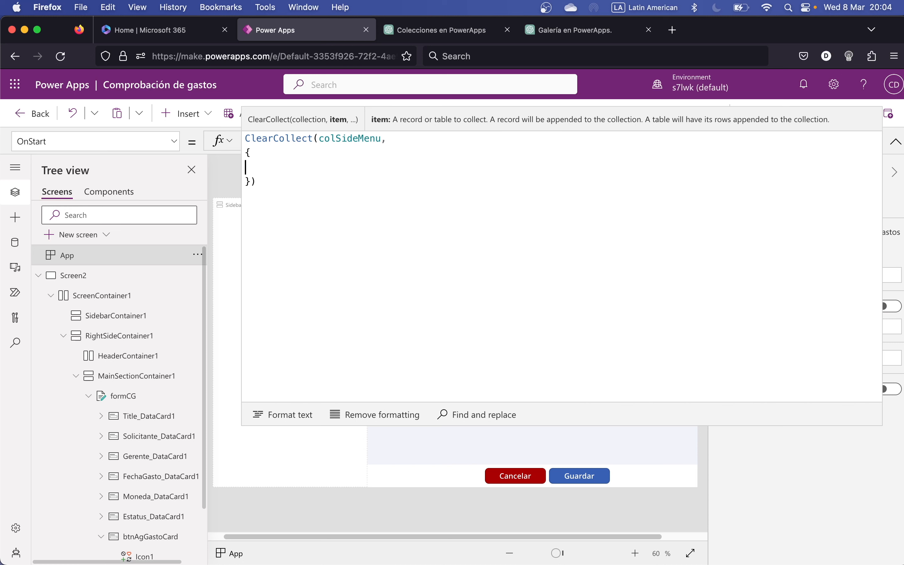
# Give the colSideMenu record the fields id: 1 and label: "Mis solicitudes", each on its own line
pyautogui.write('id: 1')
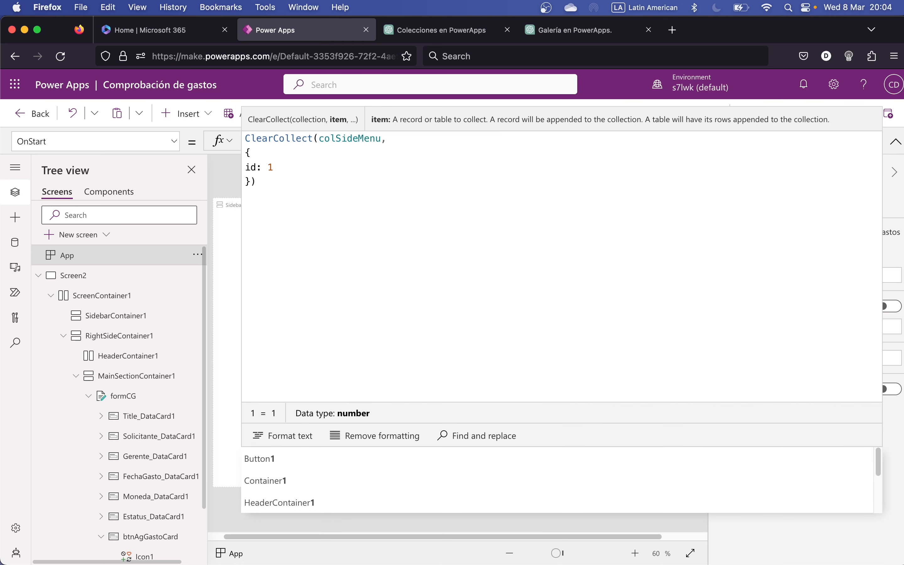
pyautogui.write(',')
pyautogui.press('Return')
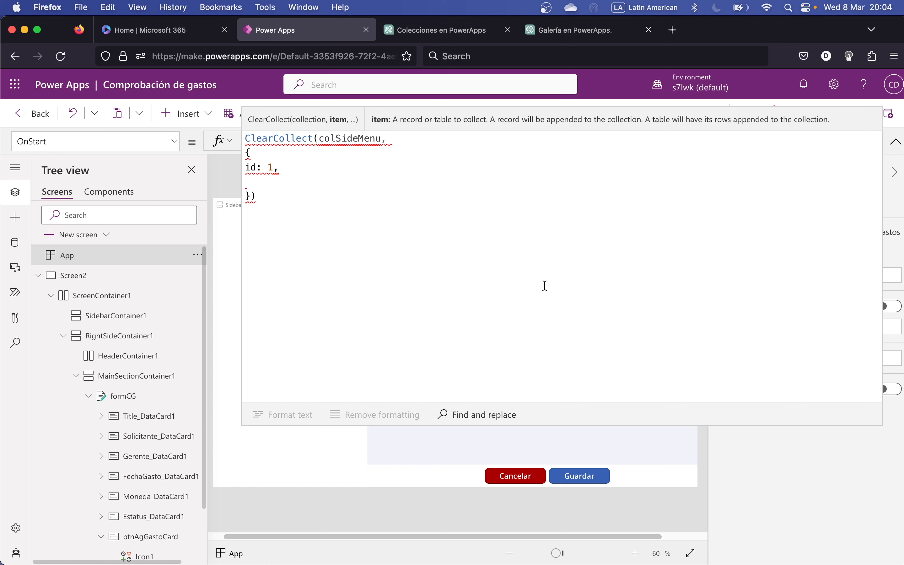
pyautogui.write('label: "Mi')
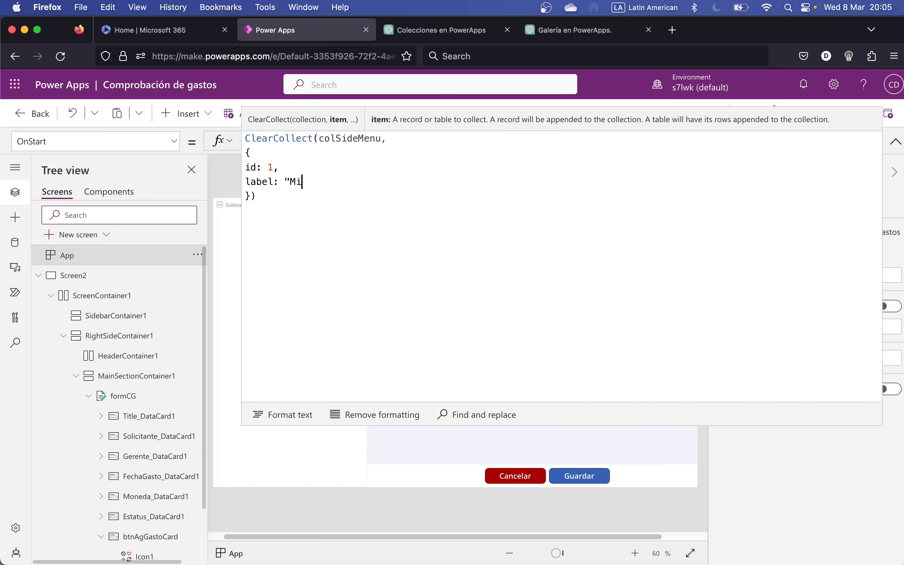
pyautogui.write('s solicitudes",')
pyautogui.press('Return')
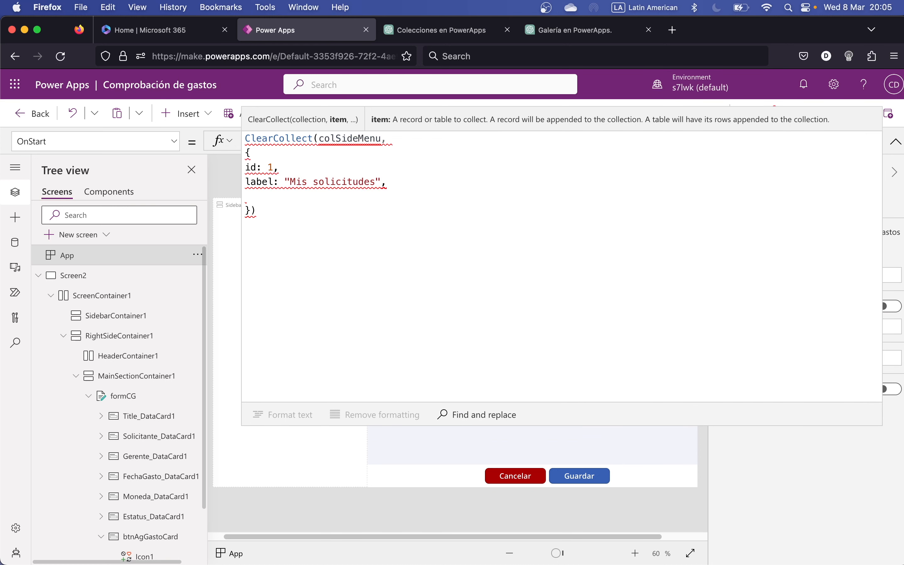
# Add an icon field with the value Icon.Bookmark below the label in the record
pyautogui.press('super+Tab')
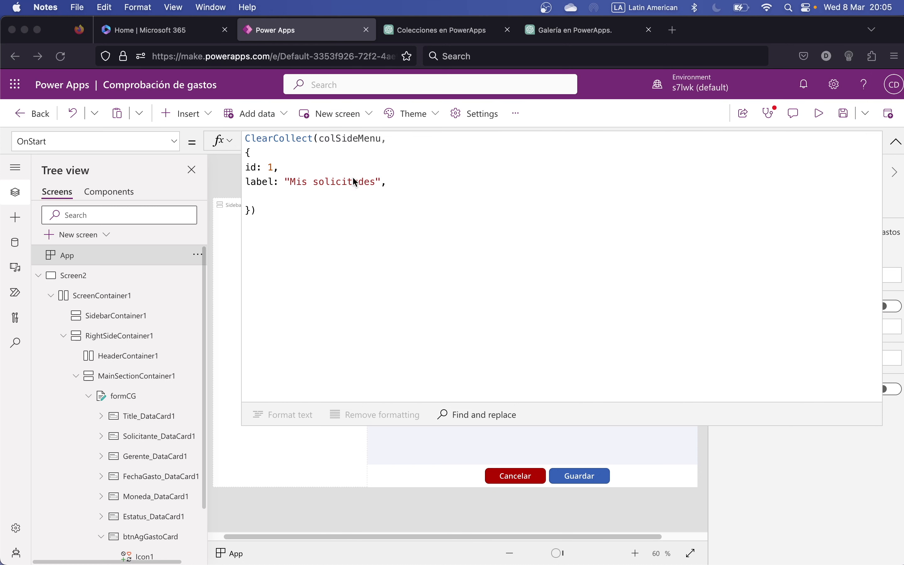
pyautogui.click(273, 192)
pyautogui.write('icon')
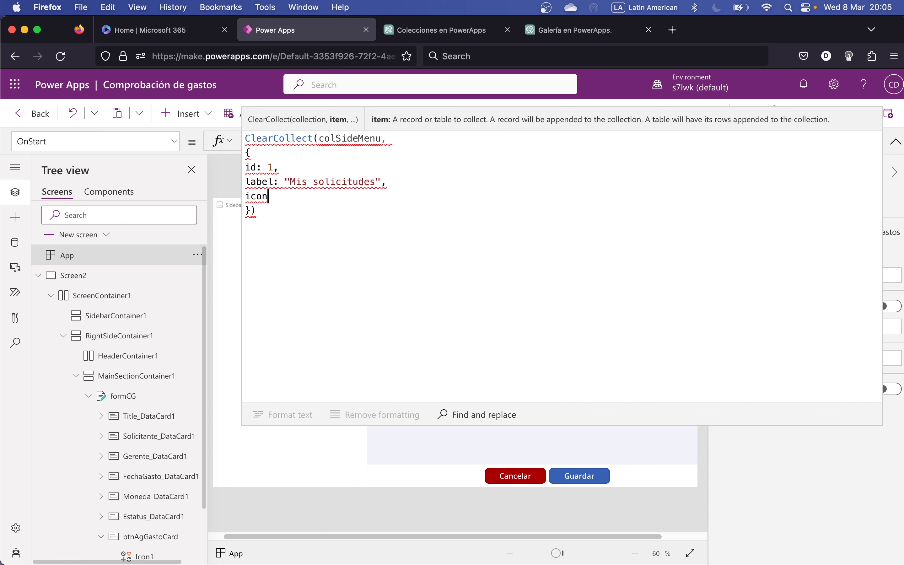
pyautogui.write(': Icon.')
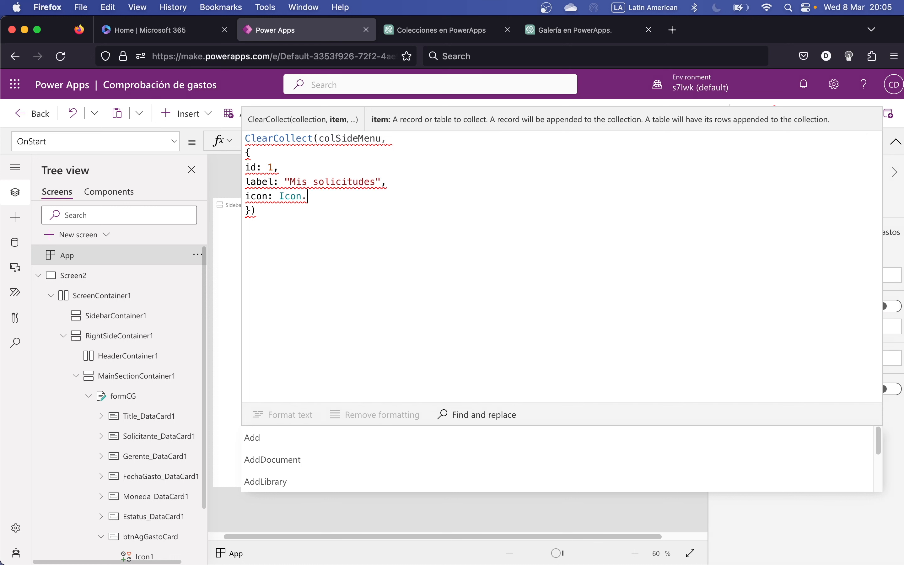
pyautogui.write('book')
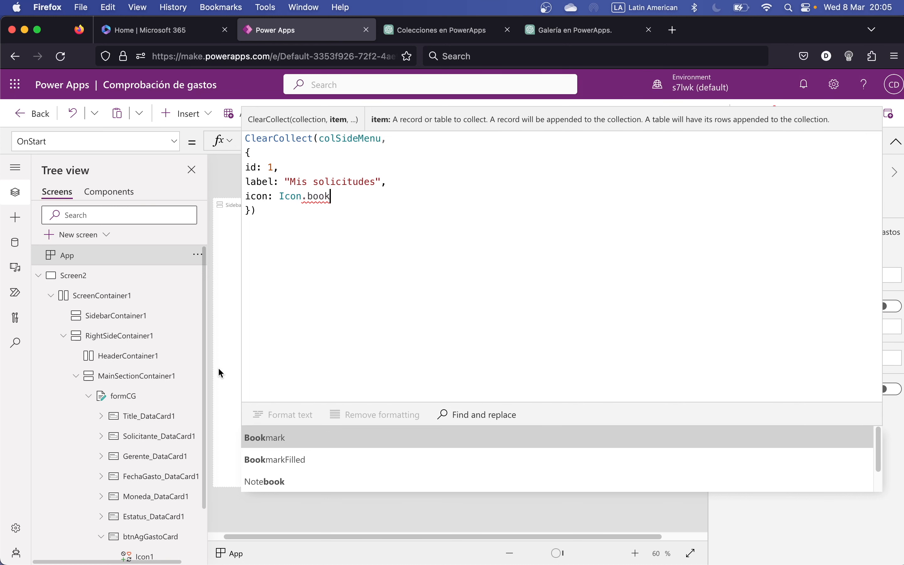
pyautogui.click(290, 447)
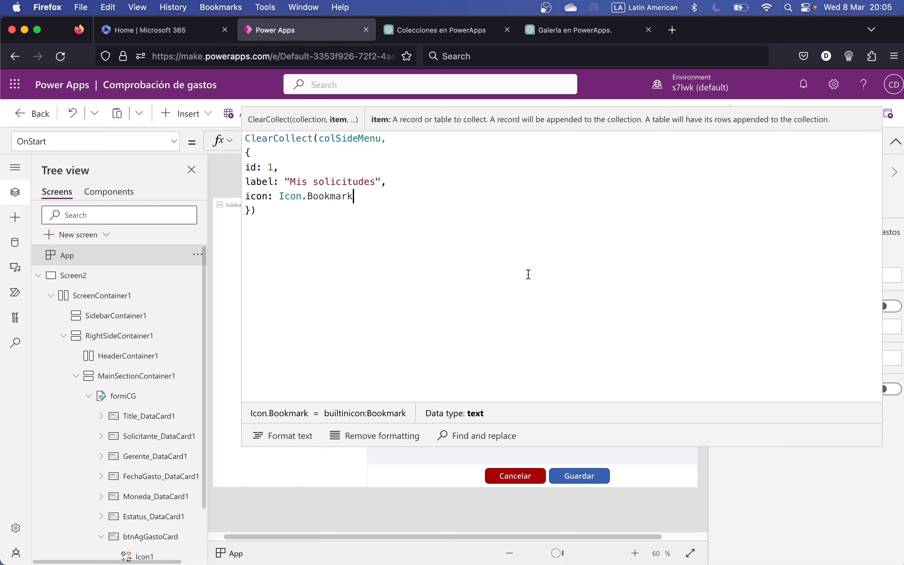
# Add an iconColor field with the value RGBA(141, 198, 63, 1) after the icon field
pyautogui.write(',')
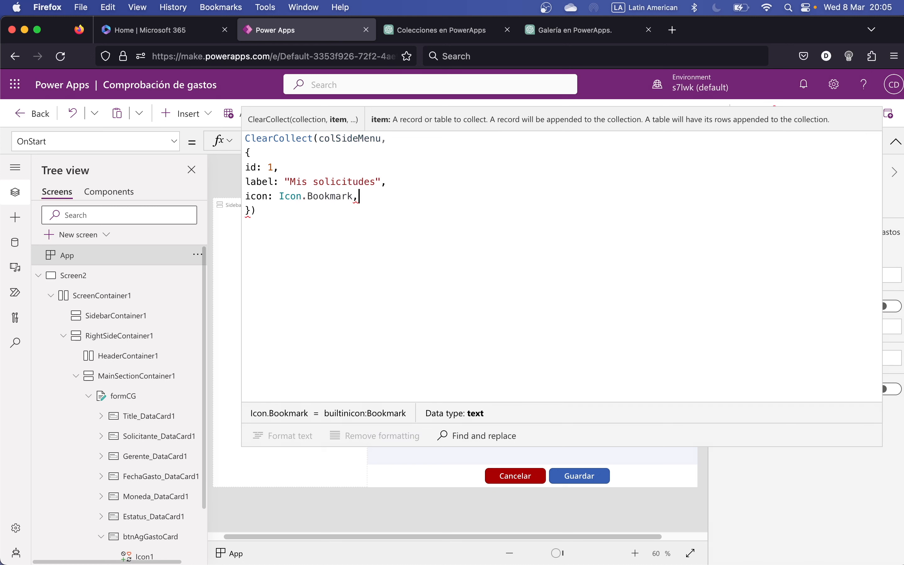
pyautogui.press('Return')
pyautogui.write('iconC')
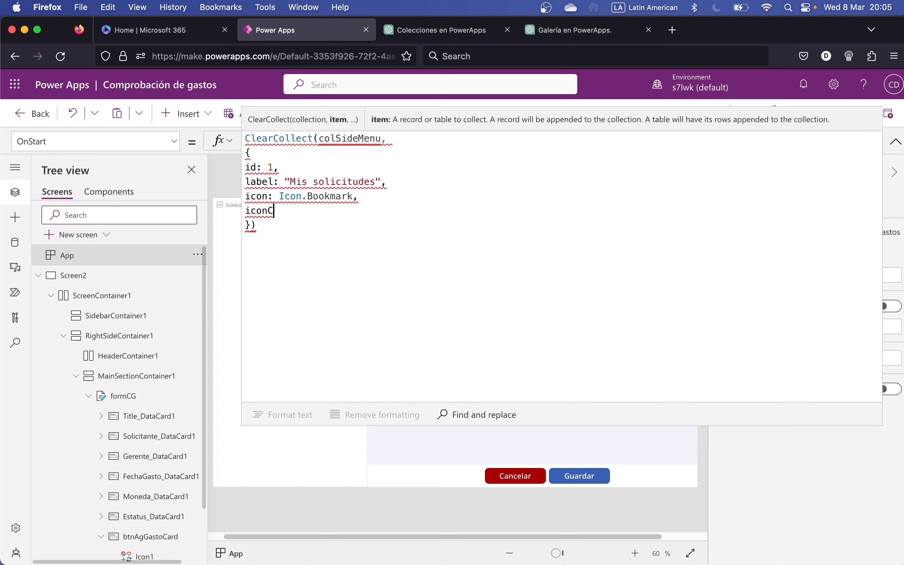
pyautogui.write('olor:')
pyautogui.press('super+Tab')
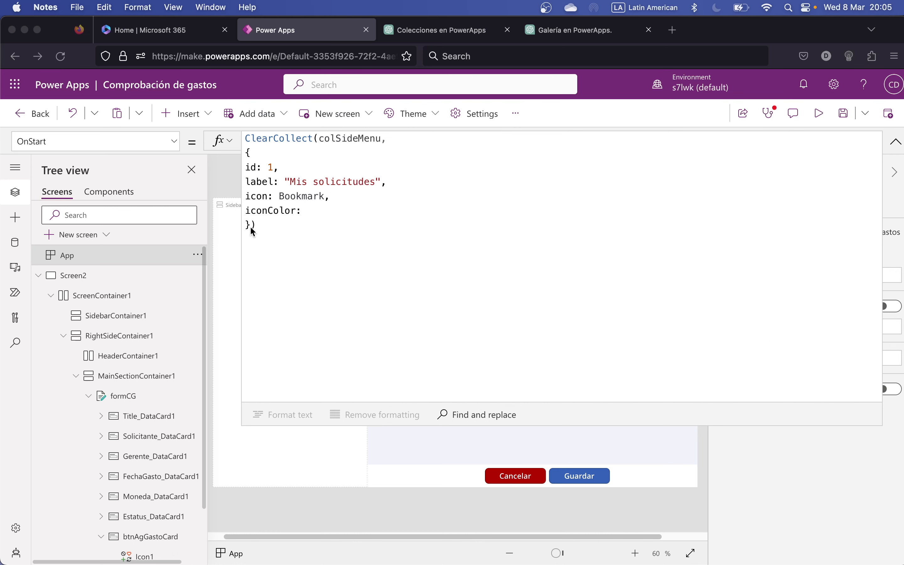
pyautogui.click(334, 210)
pyautogui.write('RGBA(141, 198, 63, 1)')
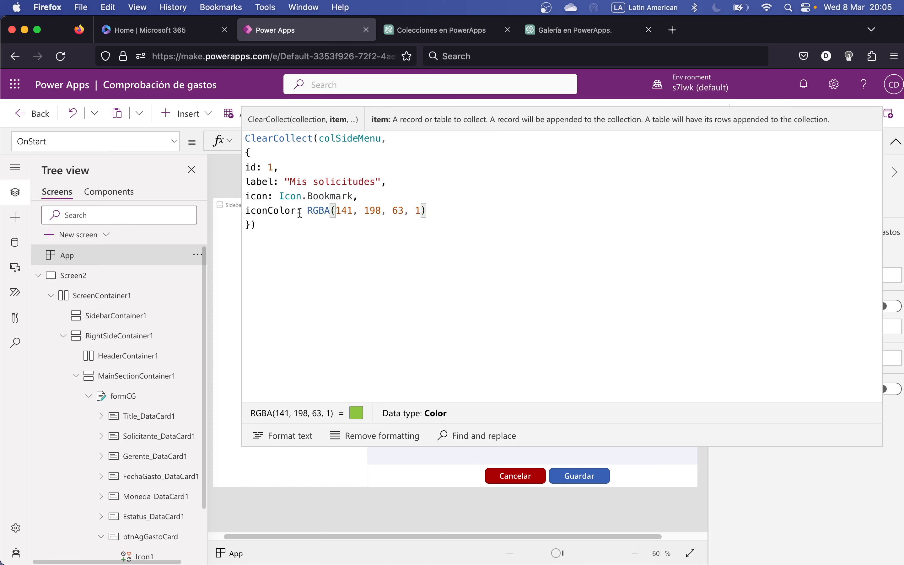
# Move the ClearCollect closing parenthesis two lines down and put a comma after the first record's closing brace
pyautogui.click(251, 226)
pyautogui.press('Return')
pyautogui.press('Return')
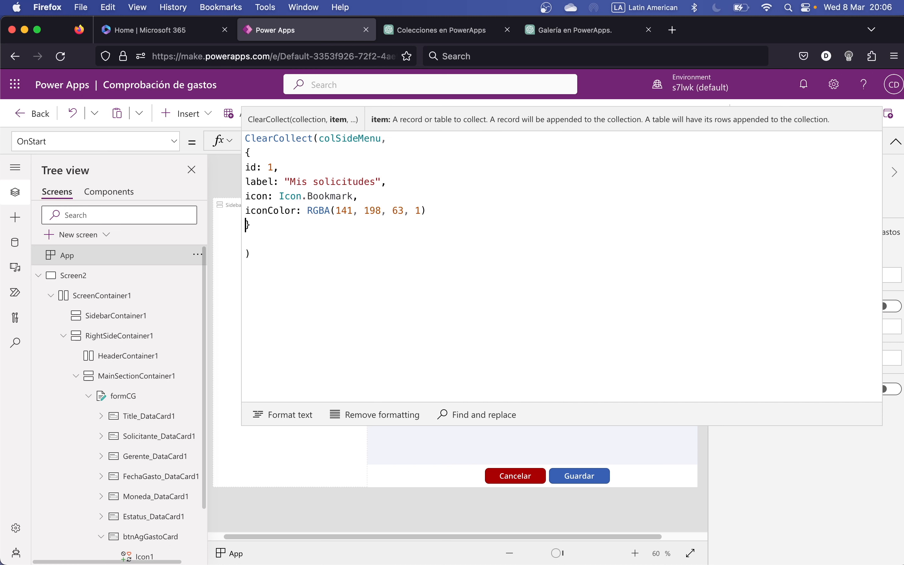
pyautogui.write(',')
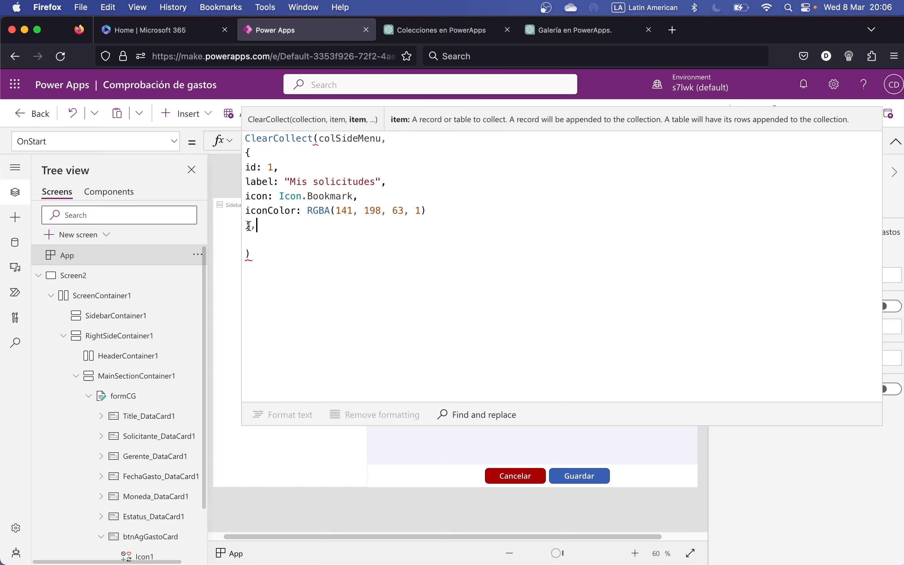
# Duplicate the first menu record directly below itself inside ClearCollect, with no comma after the copy's closing brace
pyautogui.moveTo(251, 226); pyautogui.dragTo(246, 153)
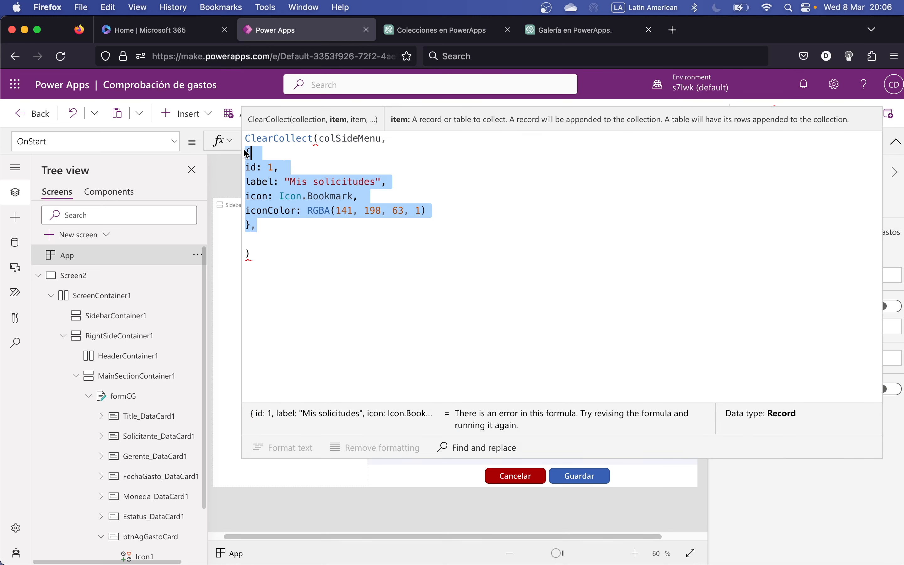
pyautogui.hotkey('ctrl', 'c')
pyautogui.click(320, 240)
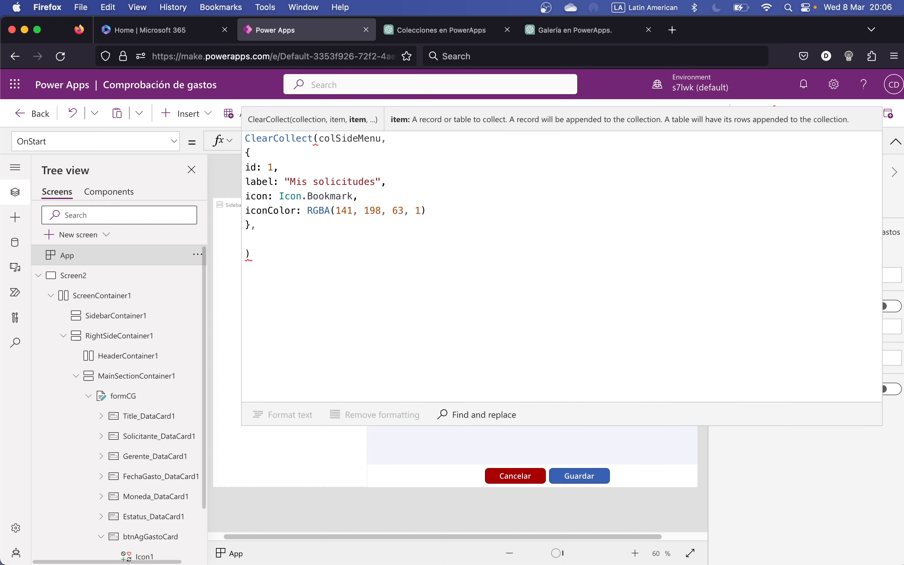
pyautogui.hotkey('ctrl', 'v')
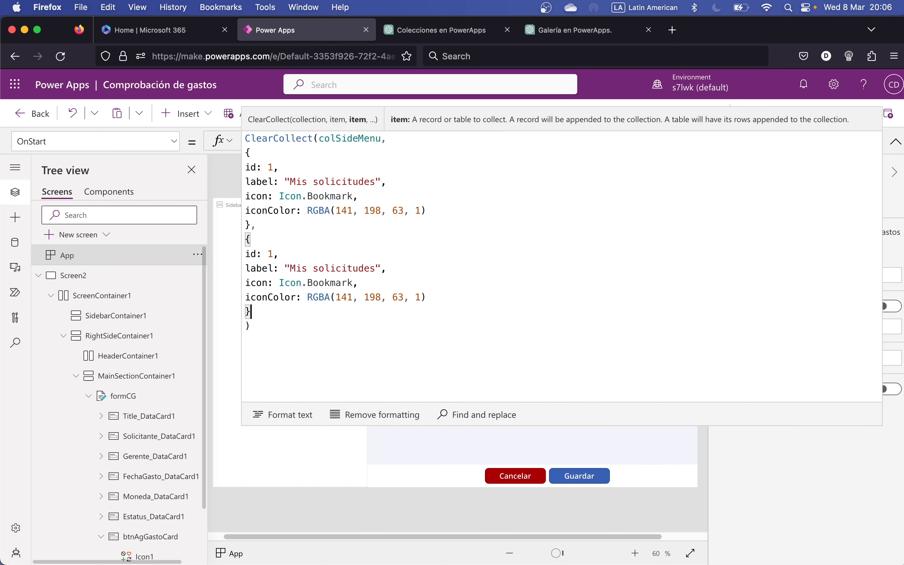
# Set the second record's id to 2 and its label to "Mis aprobaciones"
pyautogui.click(273, 251)
pyautogui.press('BackSpace')
pyautogui.write('2')
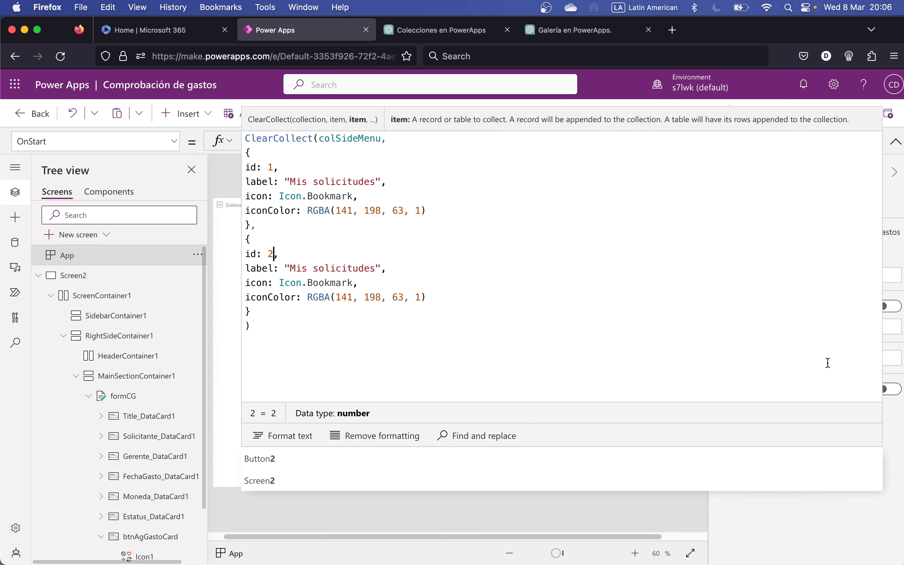
pyautogui.doubleClick(347, 266)
pyautogui.write('aprobaciones')
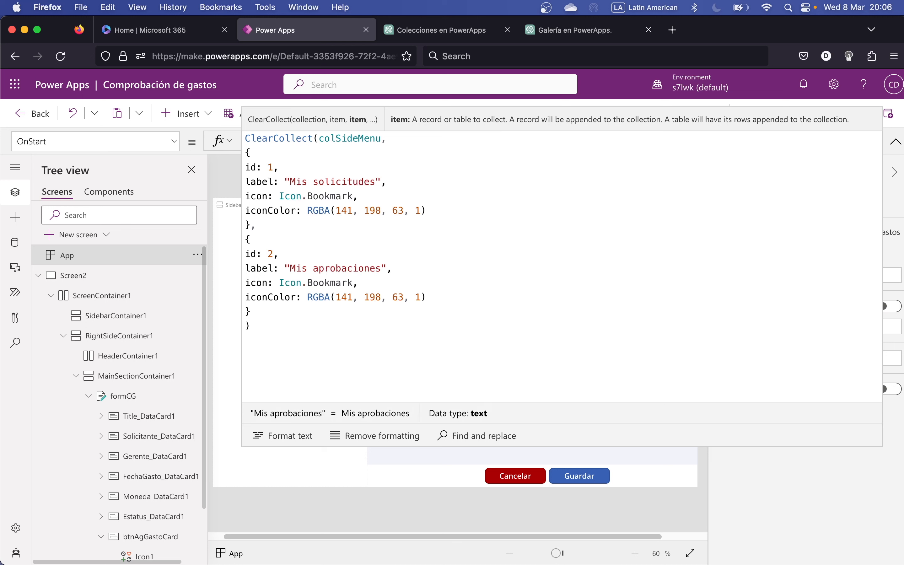
# Set the second record's icon to Icon.DockCheckProperties and collapse the formula editor
pyautogui.doubleClick(320, 286)
pyautogui.press('BackSpace')
pyautogui.write('D')
pyautogui.write('ock')
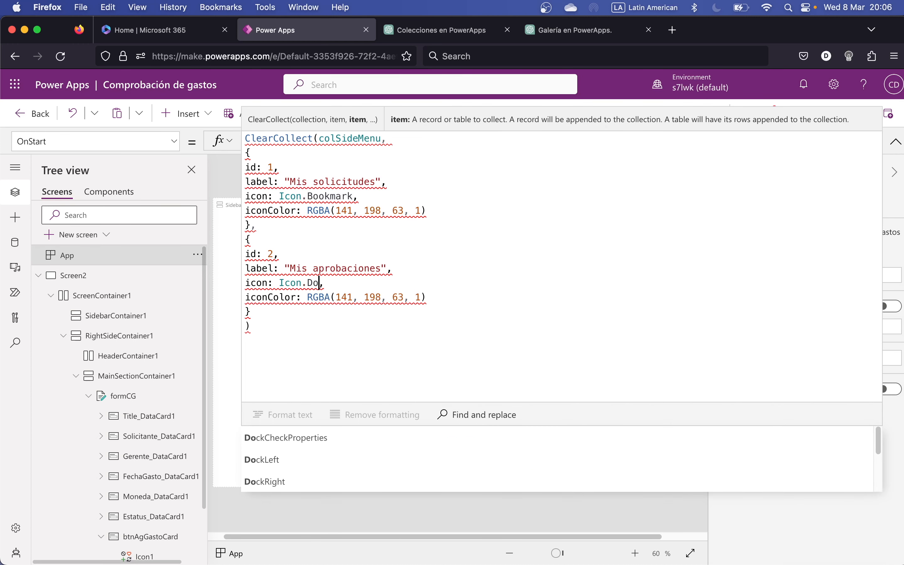
pyautogui.write('c')
pyautogui.press('Tab')
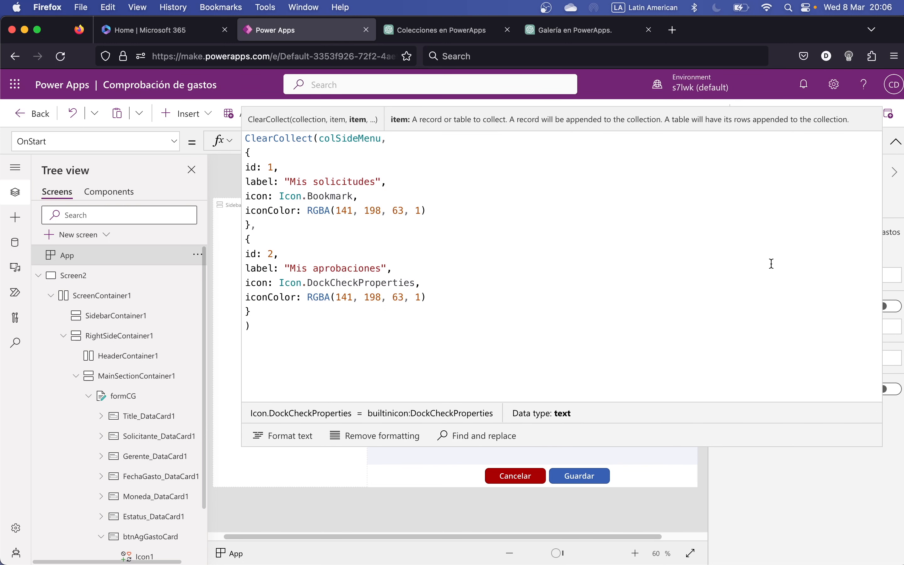
pyautogui.click(897, 142)
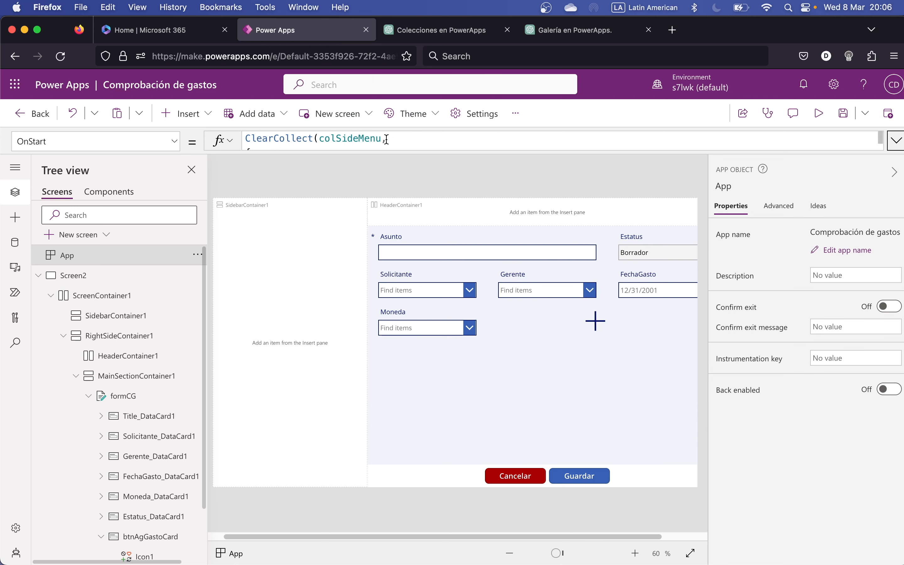
# Reopen the full OnStart formula and preview the data held in the colSideMenu collection
pyautogui.click(389, 149)
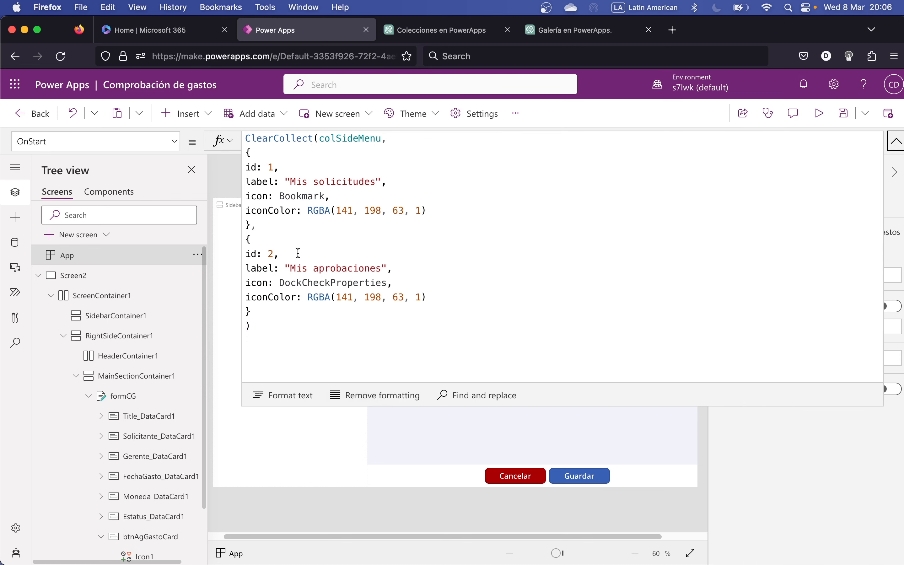
pyautogui.doubleClick(352, 140)
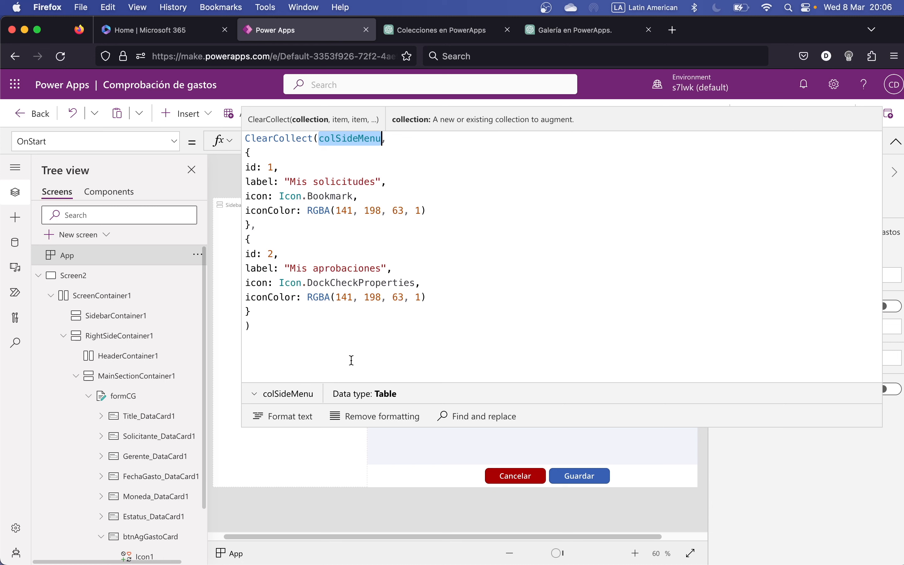
pyautogui.click(252, 392)
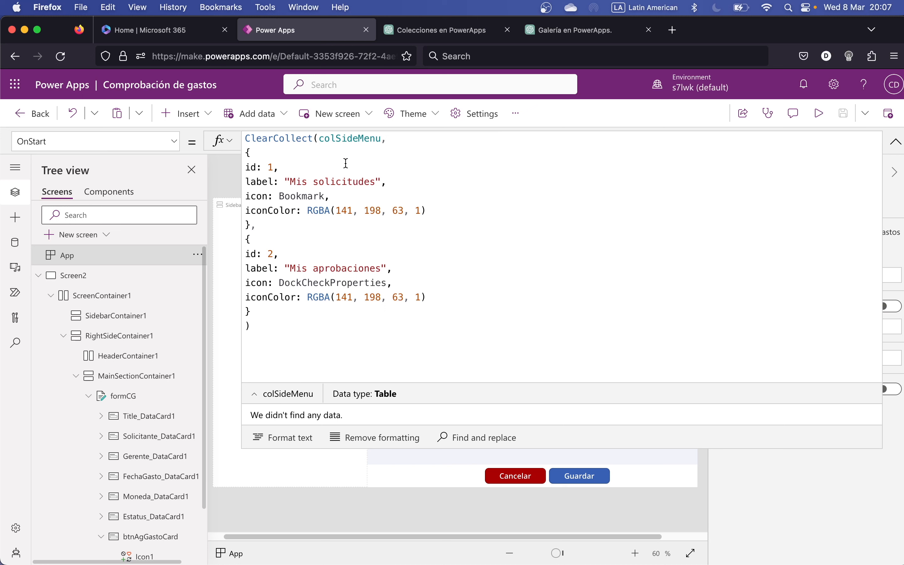
pyautogui.doubleClick(362, 139)
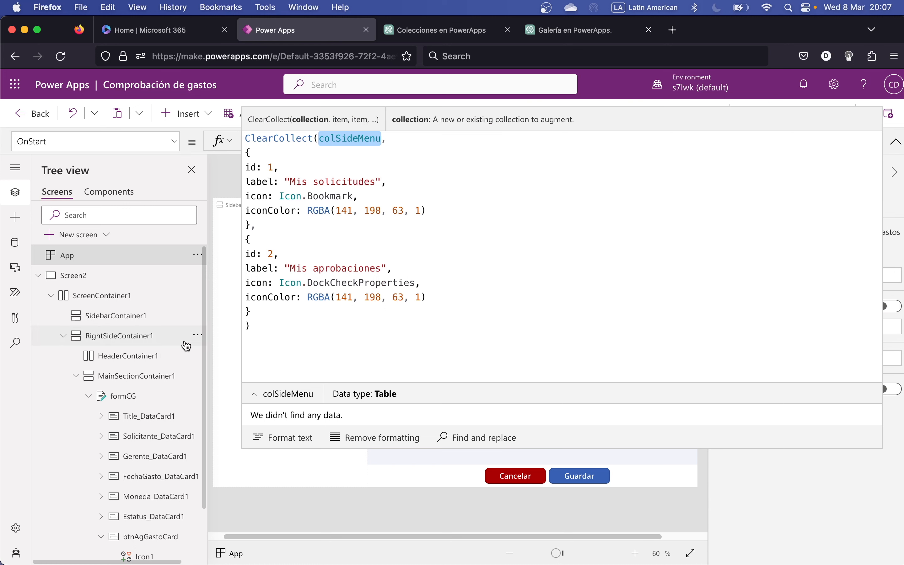
# Run the app's OnStart, preview the colSideMenu records, and collapse the formula editor
pyautogui.click(190, 262)
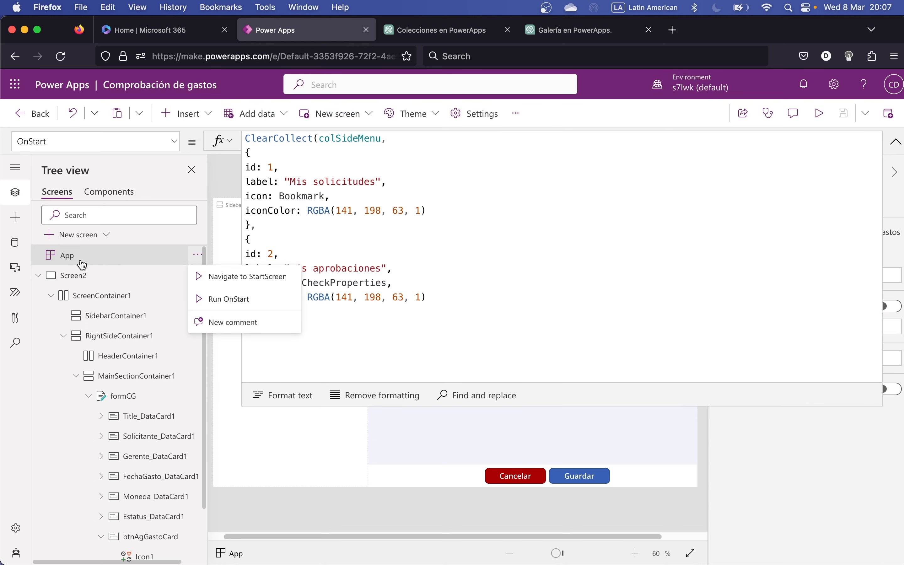
pyautogui.click(235, 299)
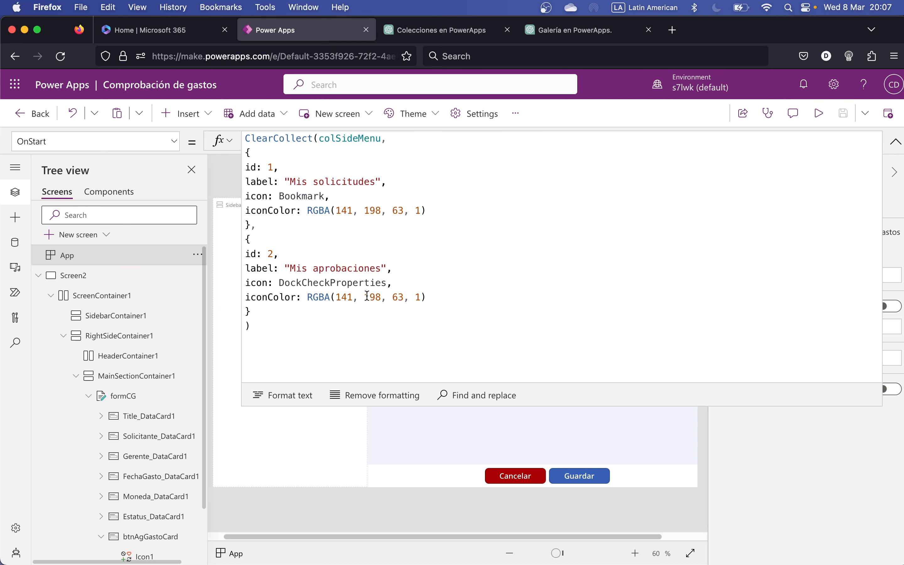
pyautogui.doubleClick(348, 141)
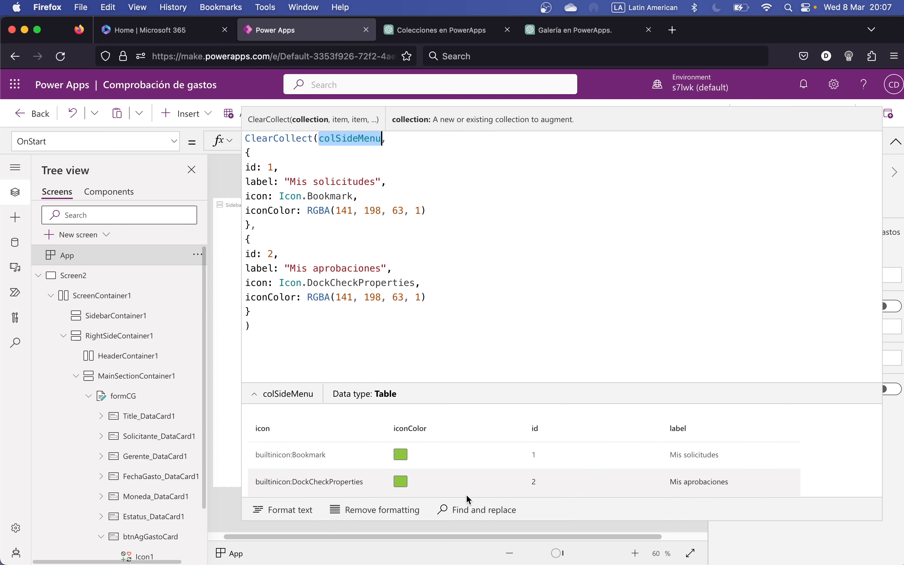
pyautogui.click(781, 270)
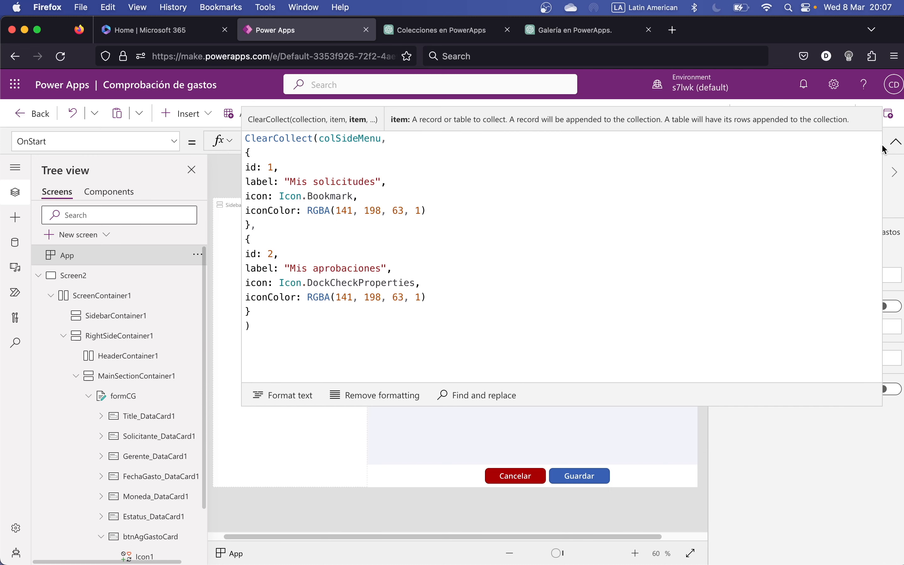
pyautogui.click(896, 144)
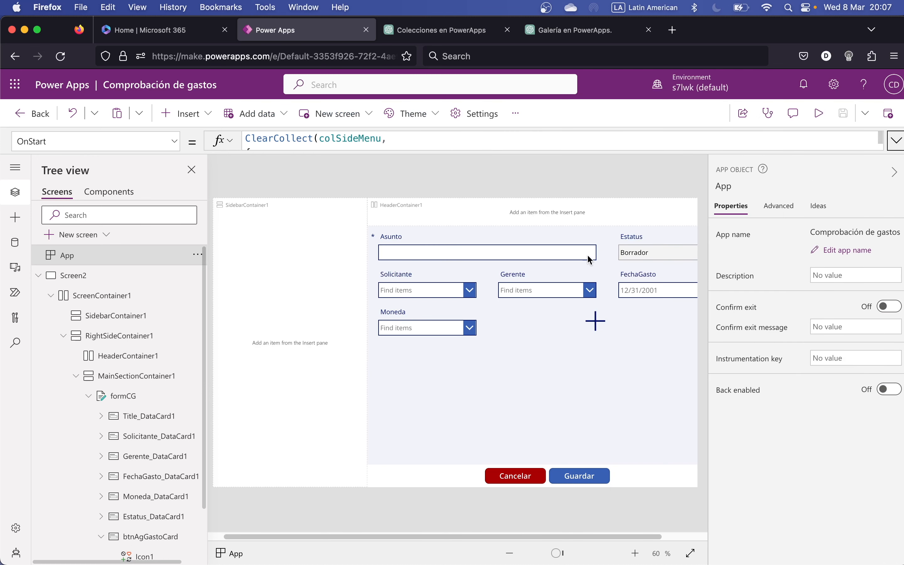
# Insert a blank vertical gallery into SidebarContainer1 and set its data source to colSideMenu
pyautogui.click(294, 343)
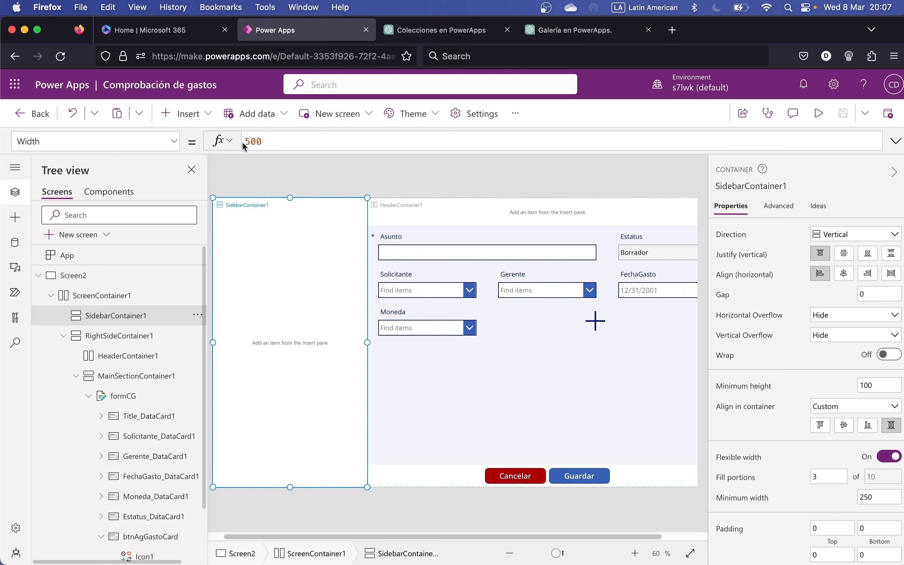
pyautogui.click(201, 120)
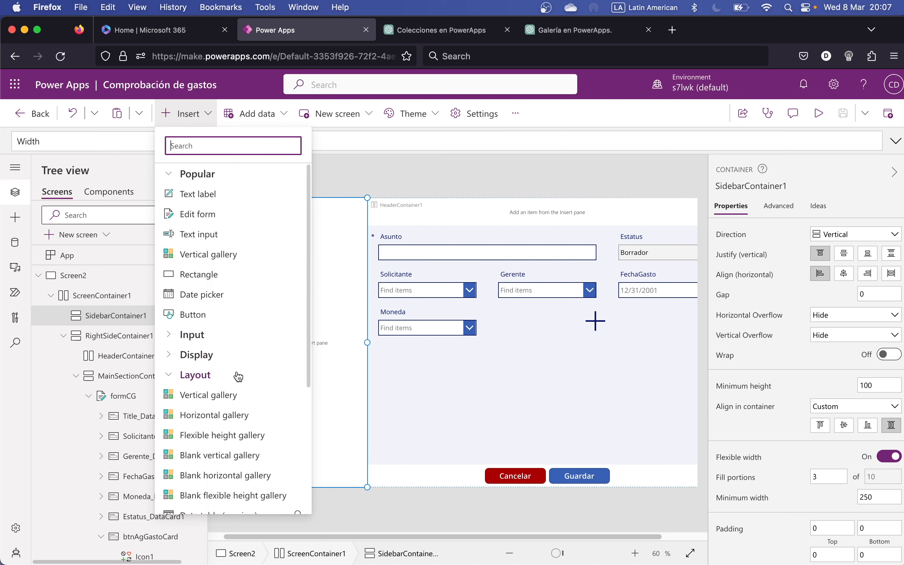
pyautogui.scroll(-4, 236, 375)
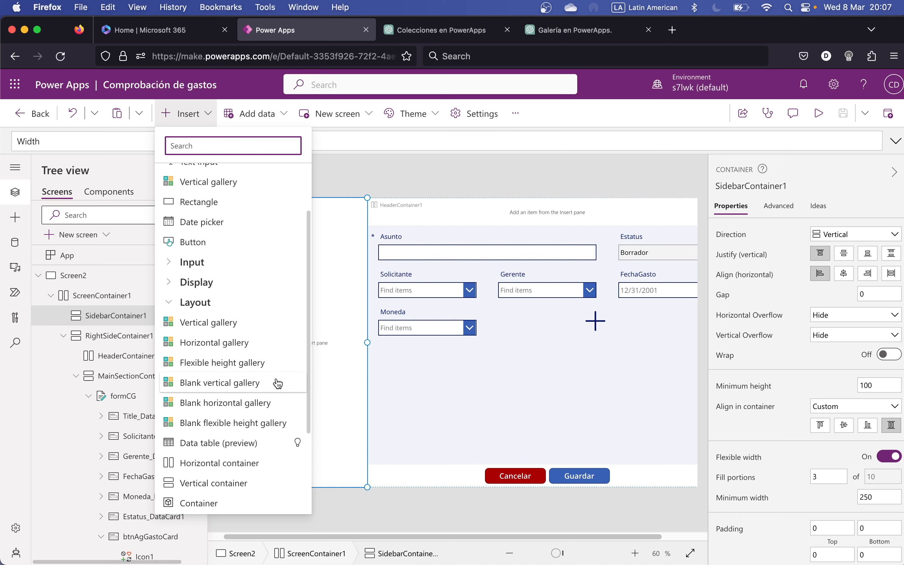
pyautogui.click(236, 389)
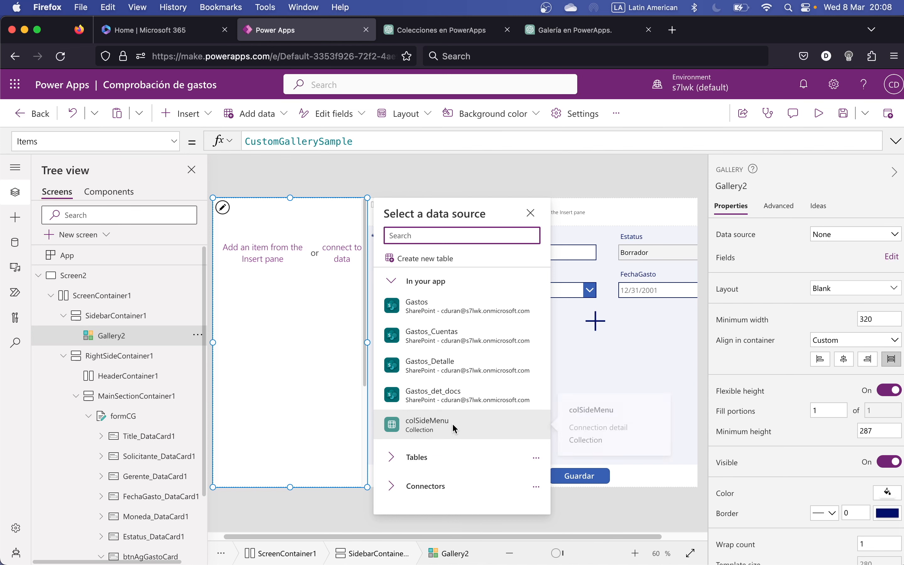
pyautogui.click(876, 240)
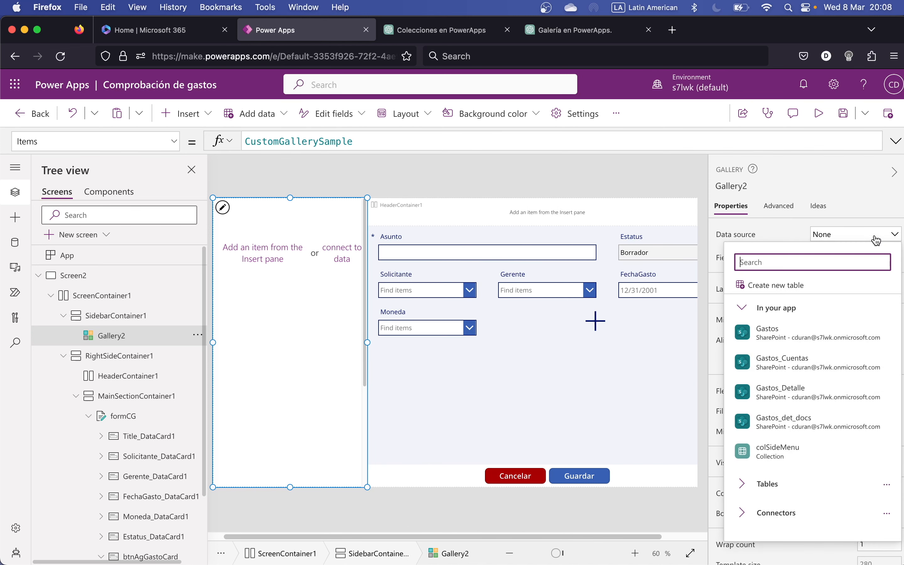
pyautogui.click(769, 445)
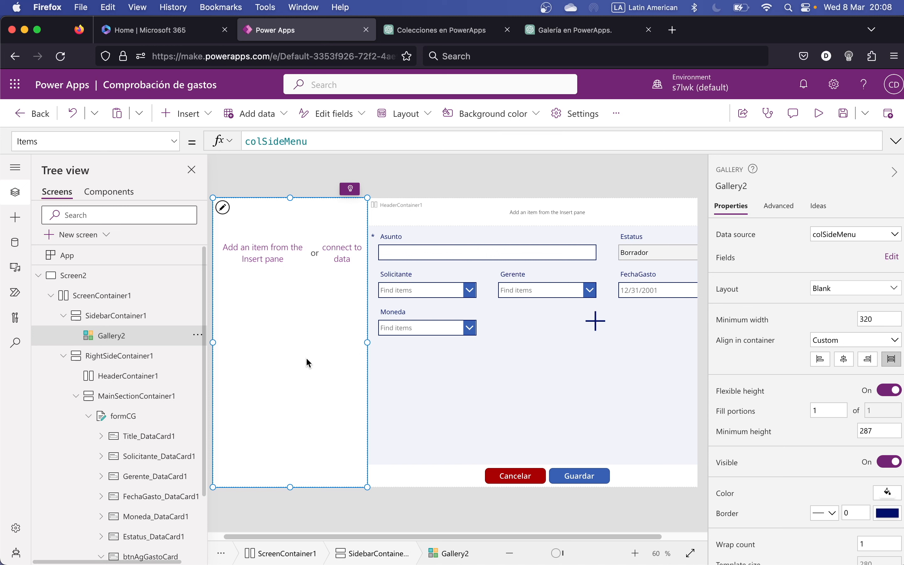
# Edit the sidebar gallery's template and insert a text label into it
pyautogui.click(223, 208)
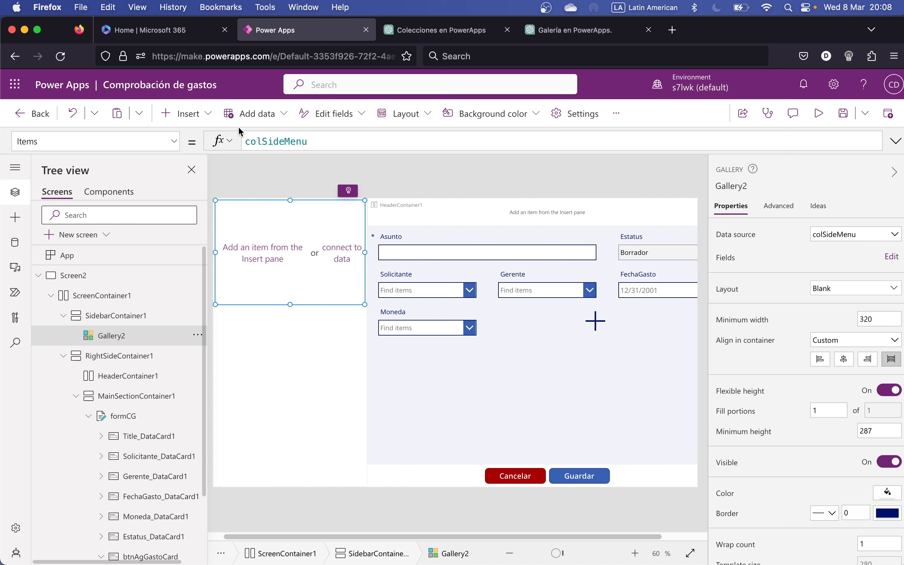
pyautogui.click(194, 116)
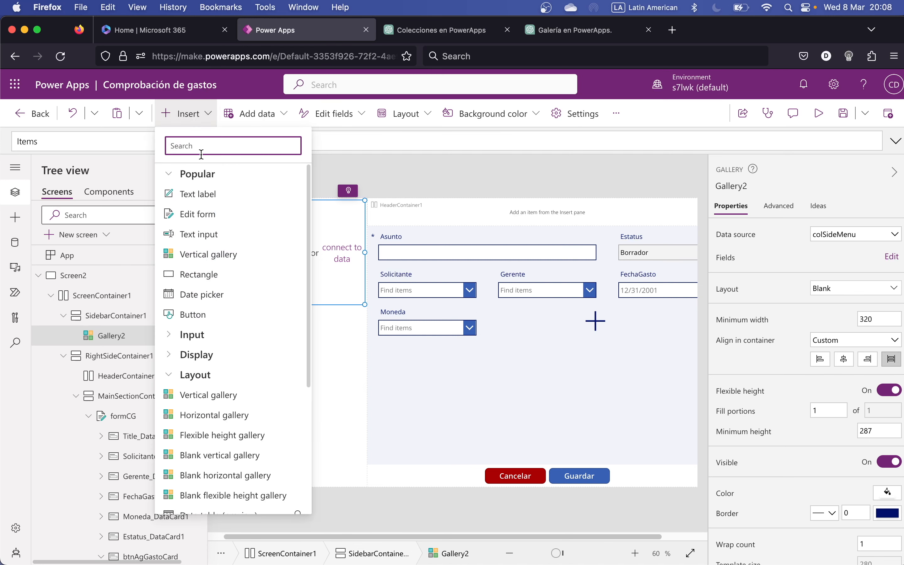
pyautogui.click(215, 202)
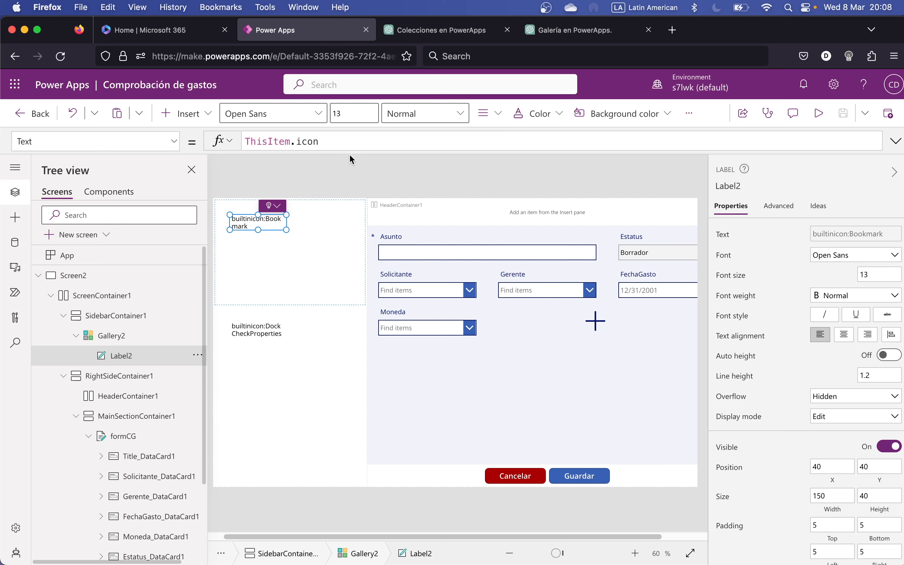
# Set the gallery label's Text formula to ThisItem.label
pyautogui.doubleClick(305, 142)
pyautogui.write('tit')
pyautogui.press('BackSpace')
pyautogui.press('BackSpace')
pyautogui.press('BackSpace')
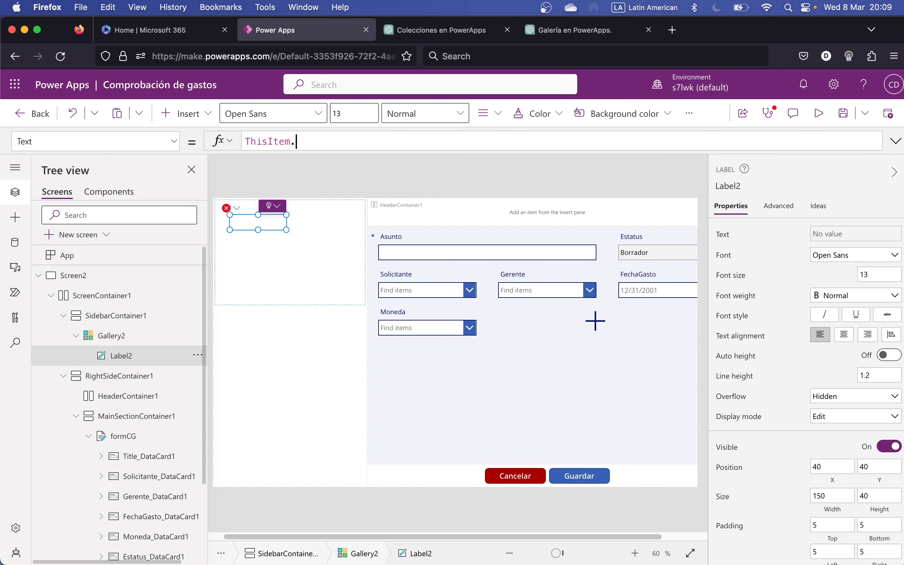
pyautogui.write('label')
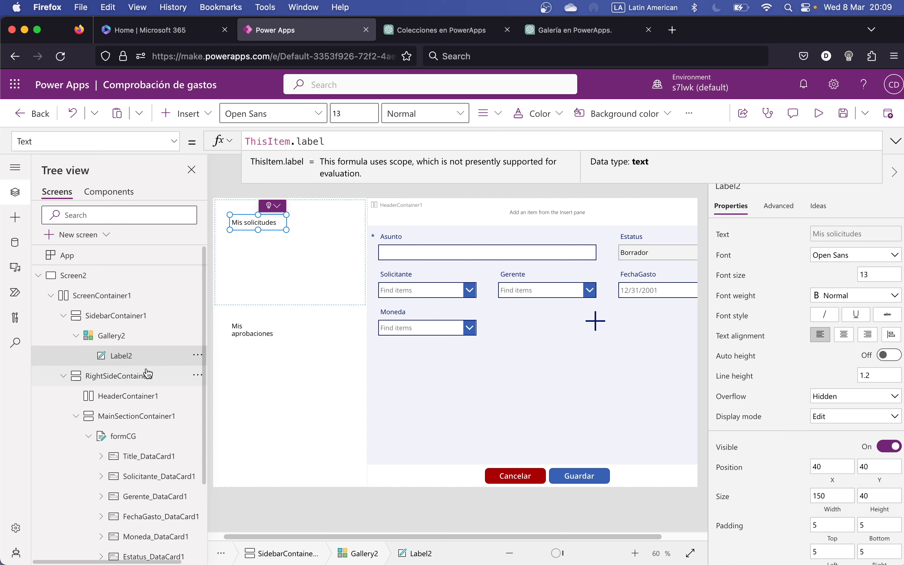
# Set the gallery label's Width to Parent.Width and its X position to 0
pyautogui.click(147, 357)
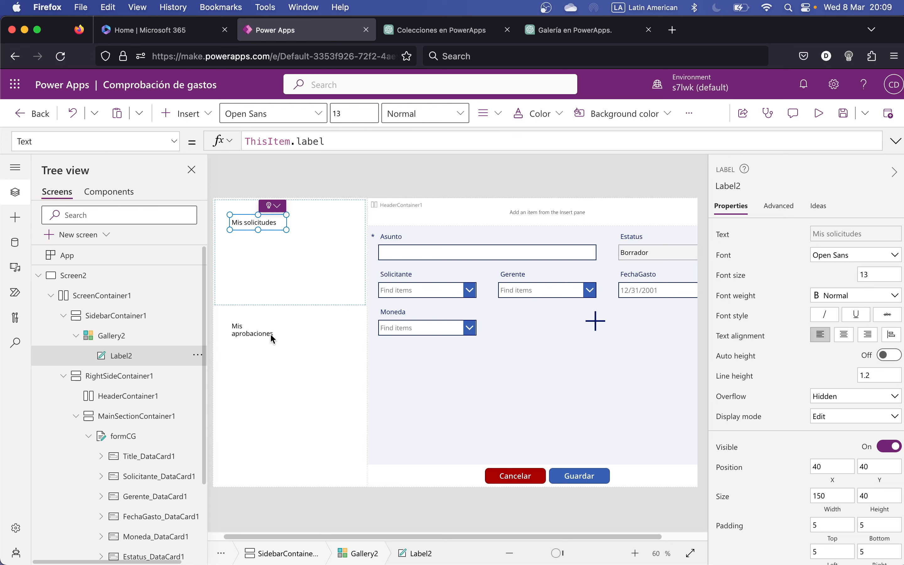
pyautogui.click(825, 509)
pyautogui.click(267, 140)
pyautogui.moveTo(274, 143); pyautogui.dragTo(187, 137)
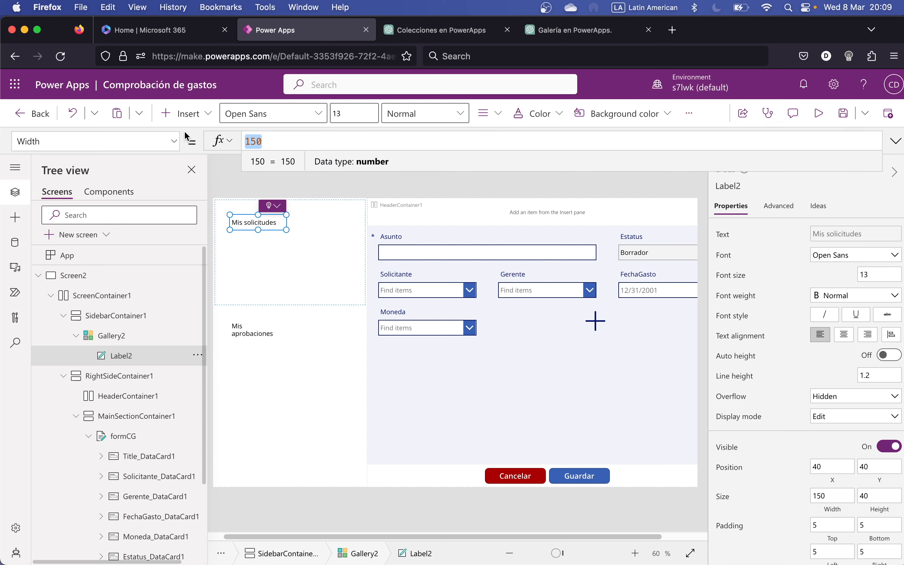
pyautogui.write('Parent')
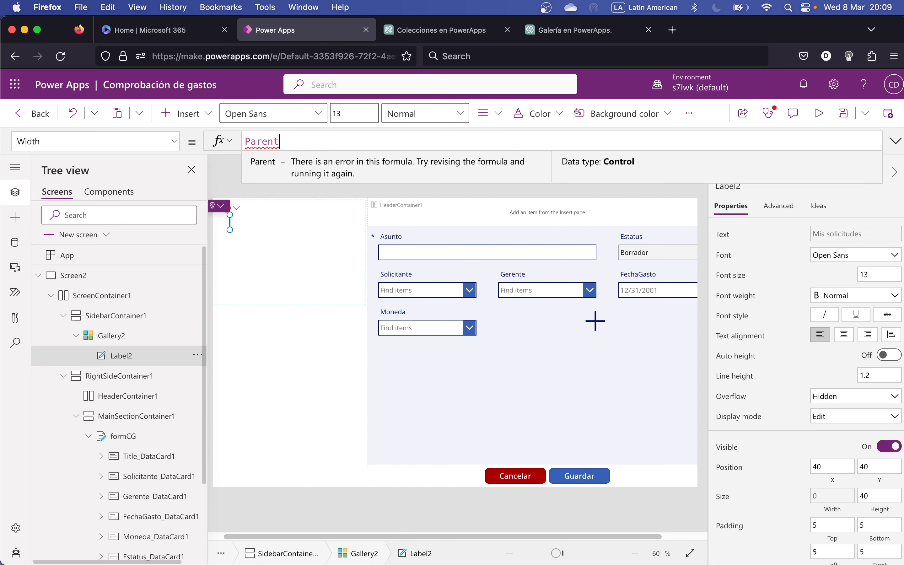
pyautogui.write('.W')
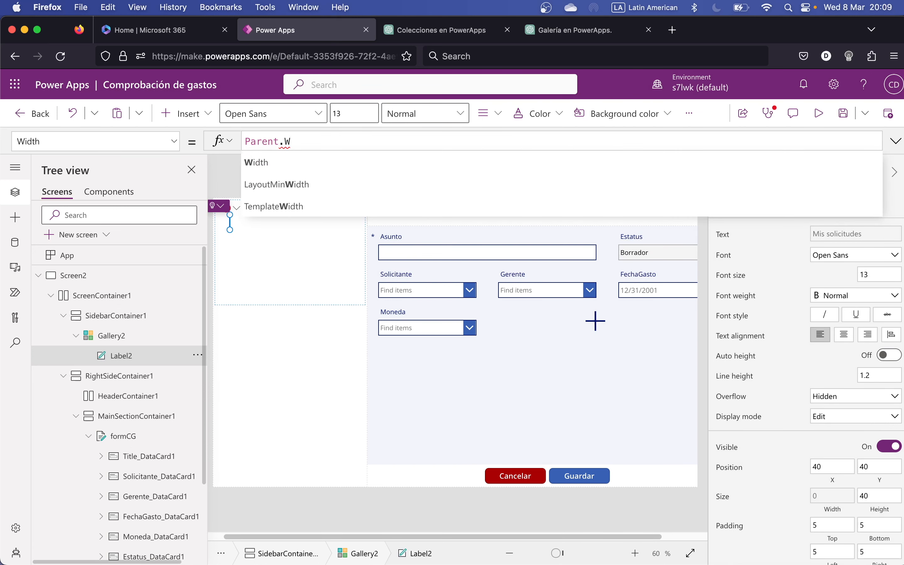
pyautogui.press('Tab')
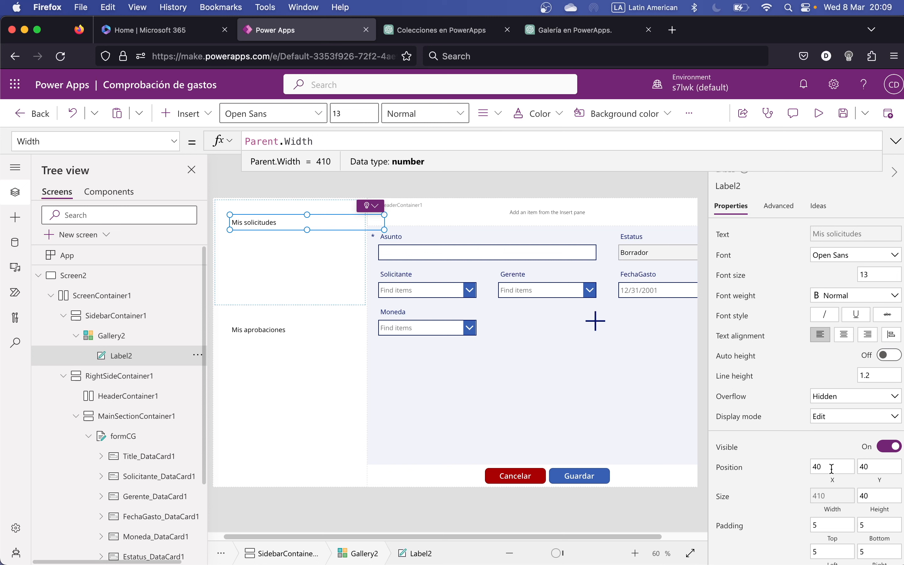
pyautogui.moveTo(830, 467); pyautogui.dragTo(809, 472)
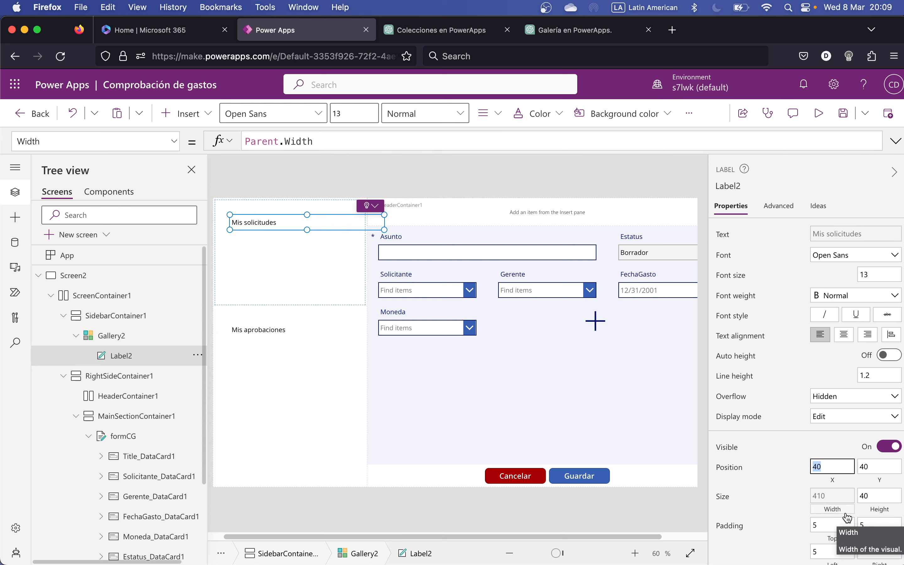
pyautogui.write('0')
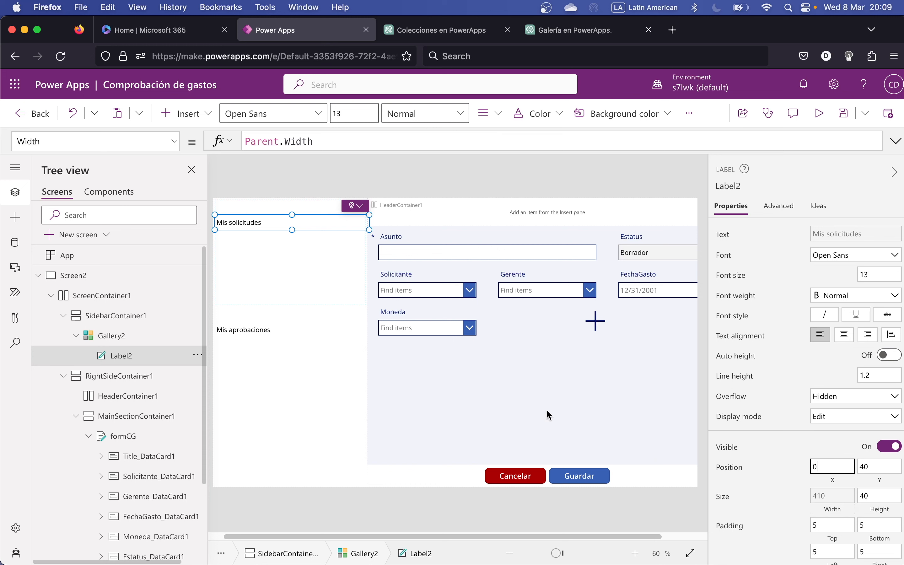
# Set the gallery label's left padding to 45
pyautogui.scroll(-2, 800, 482)
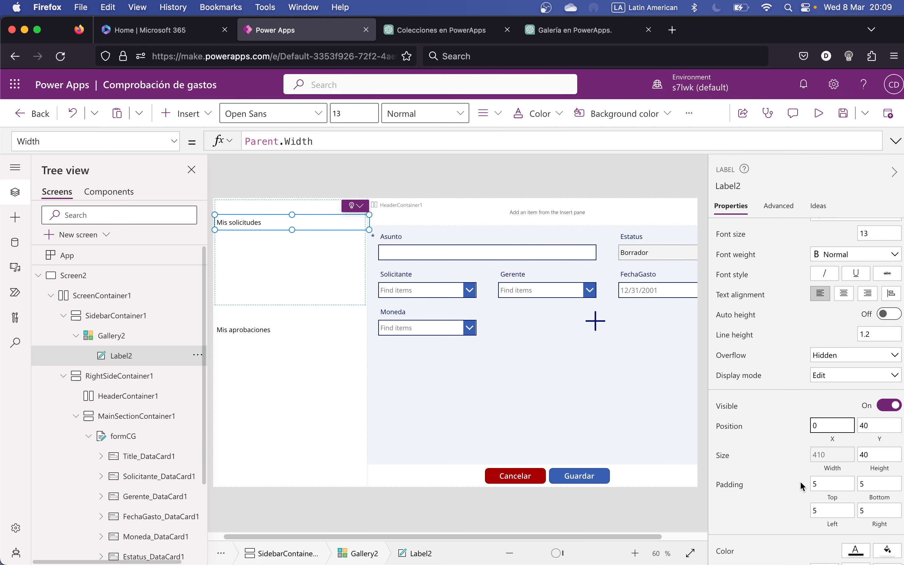
pyautogui.scroll(-2, 803, 486)
pyautogui.click(828, 461)
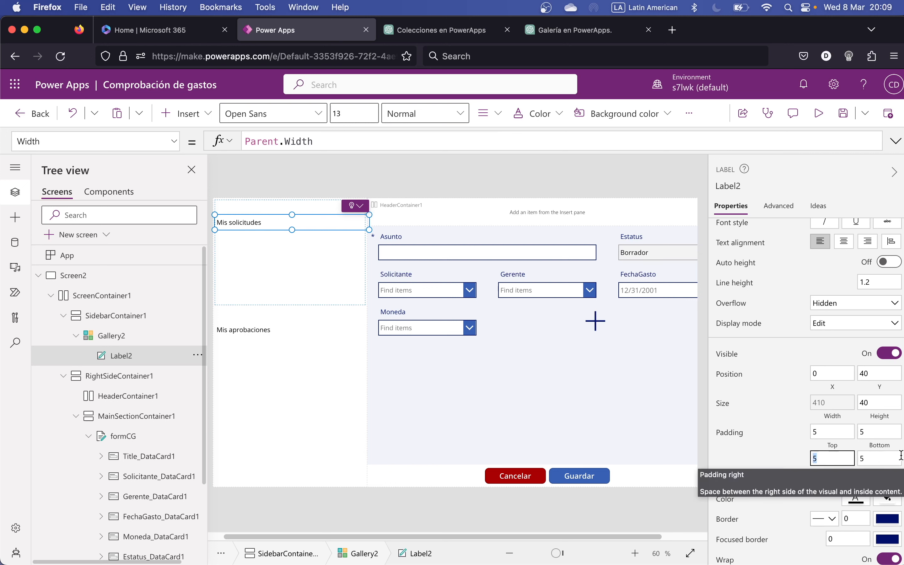
pyautogui.write('45')
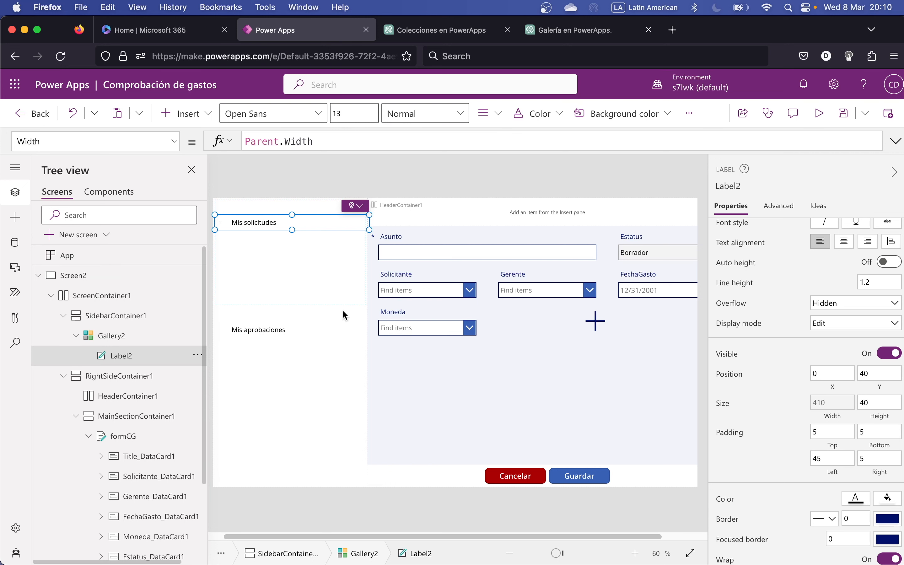
# Insert a 3D printing icon into the sidebar gallery's template
pyautogui.click(195, 115)
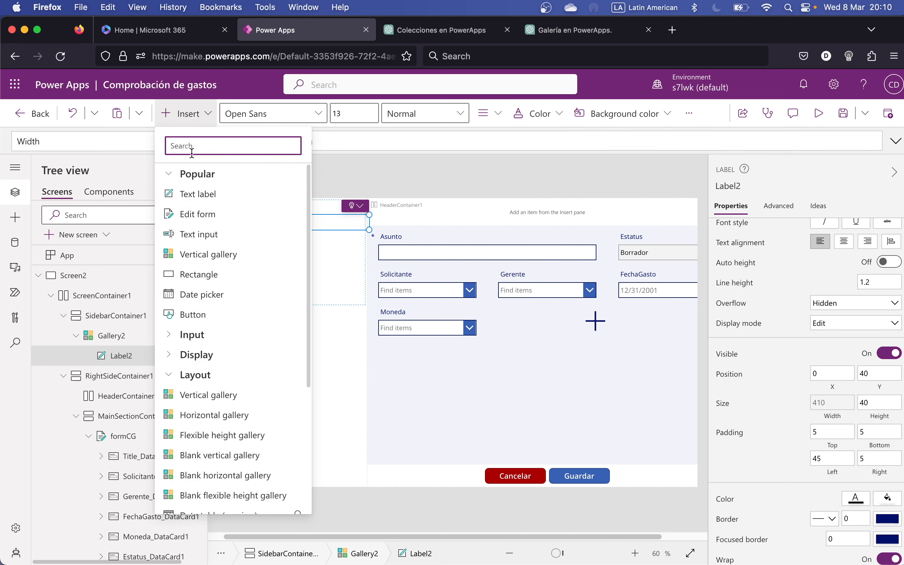
pyautogui.write('icon')
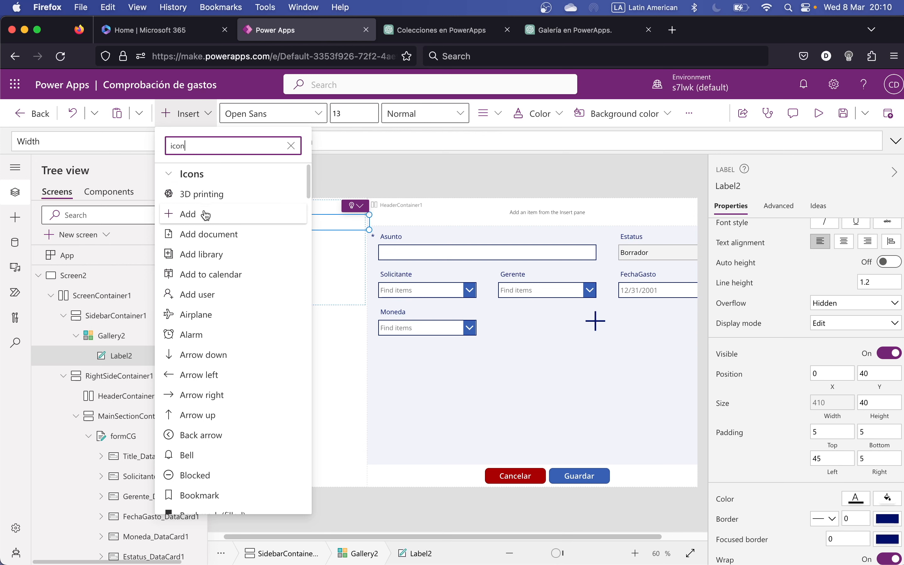
pyautogui.click(204, 194)
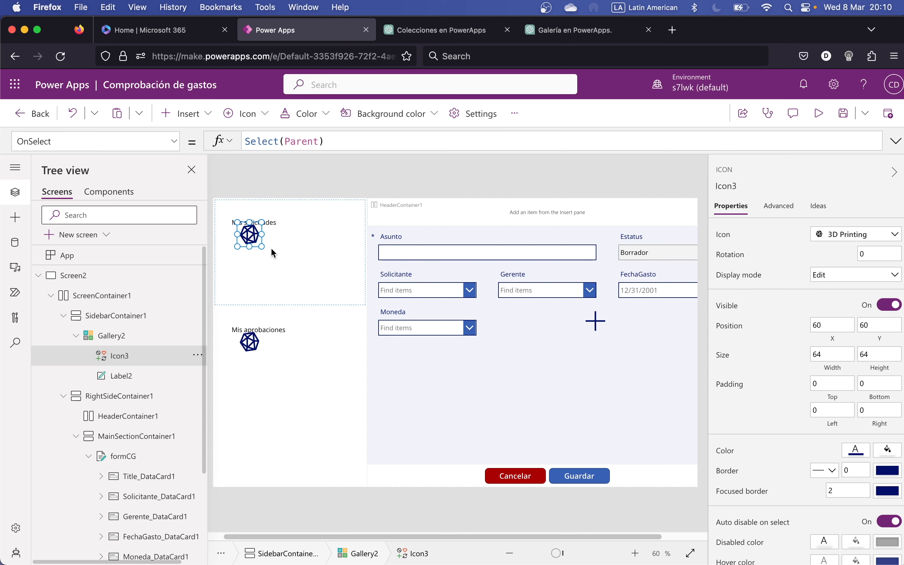
# Position the gallery icon at X 5 and Y 0
pyautogui.click(835, 325)
pyautogui.write('5')
pyautogui.press('Return')
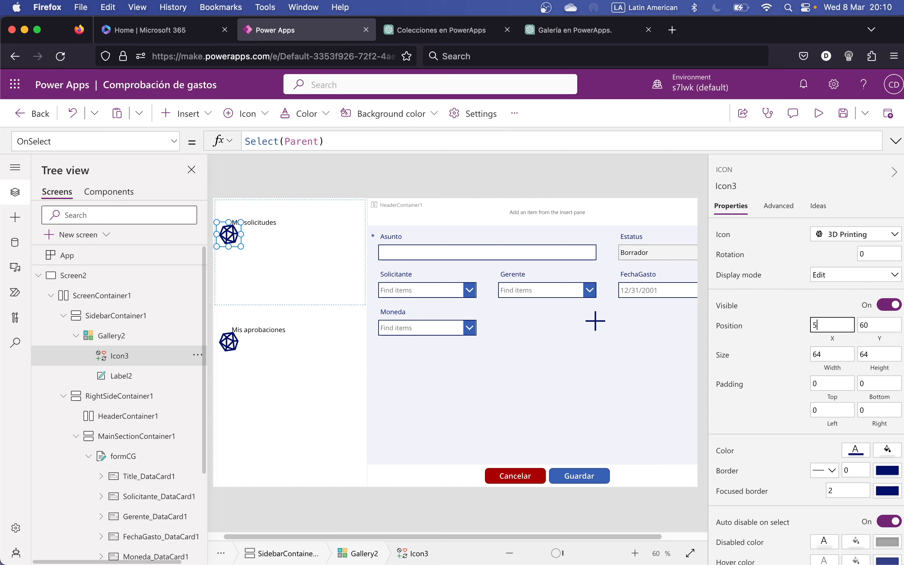
pyautogui.click(883, 324)
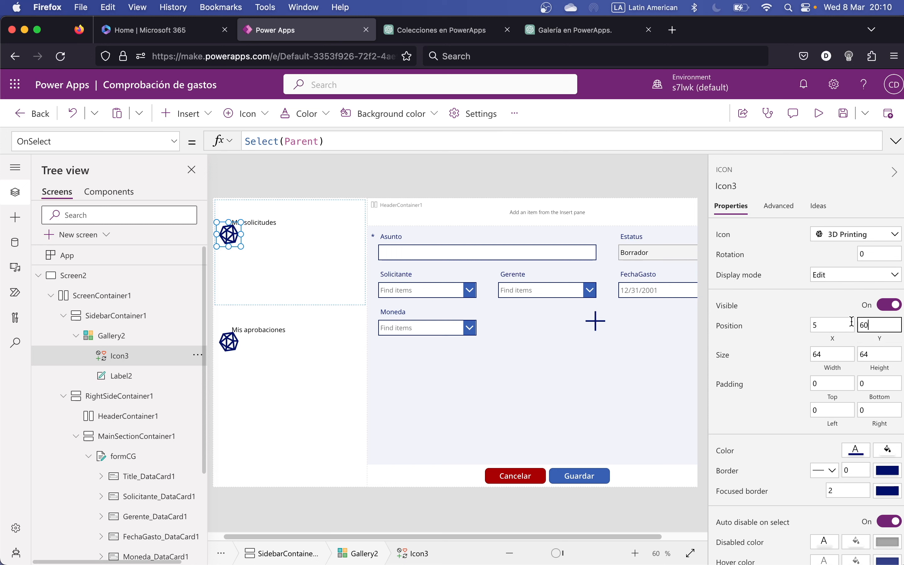
pyautogui.write('0')
pyautogui.press('Return')
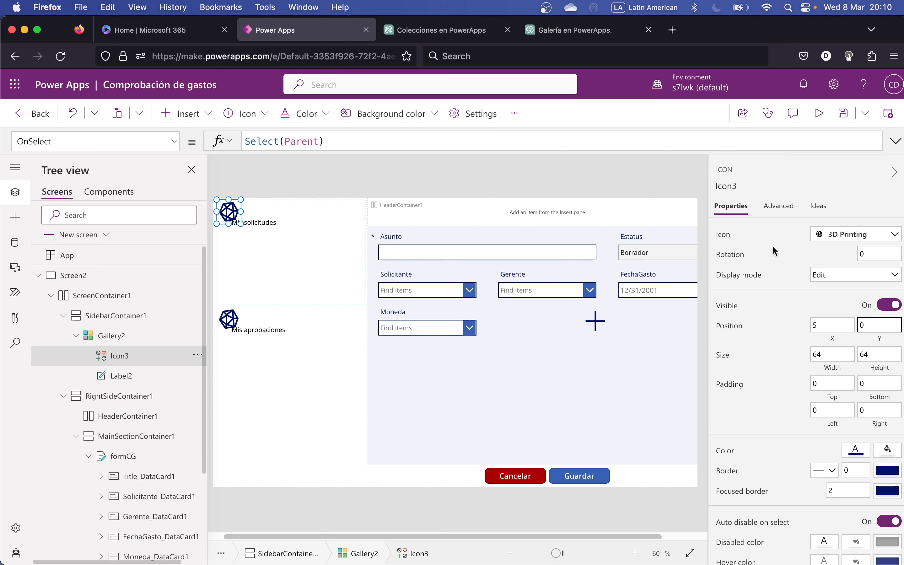
# Set the gallery icon's width and height to 35
pyautogui.click(830, 359)
pyautogui.write('35')
pyautogui.press('Tab')
pyautogui.write('3')
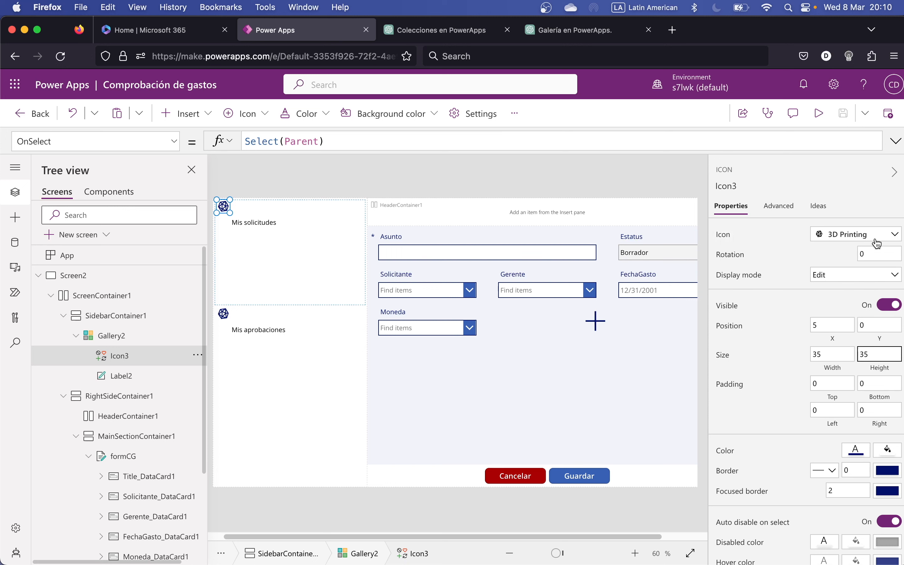
# Set the gallery icon's Icon formula to ThisItem.icon
pyautogui.click(727, 242)
pyautogui.click(485, 143)
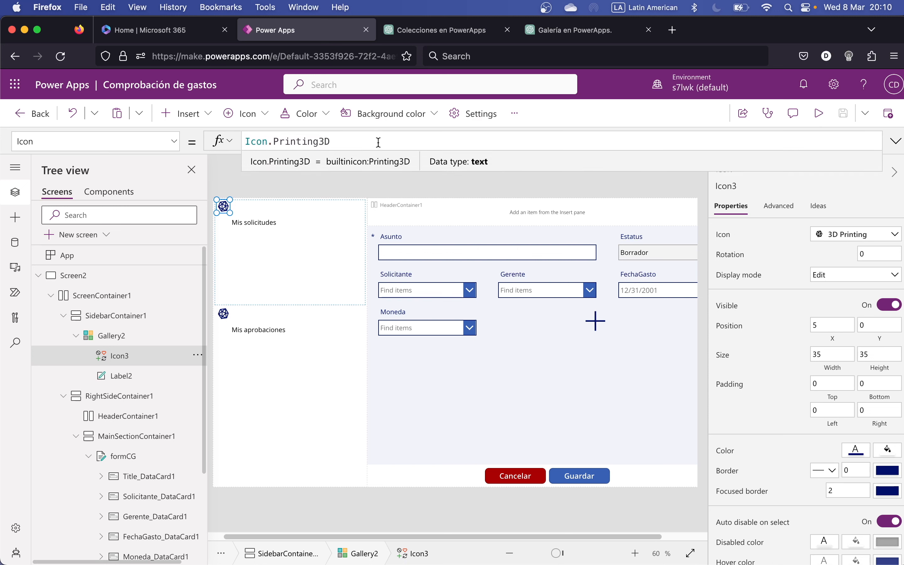
pyautogui.press('super+a')
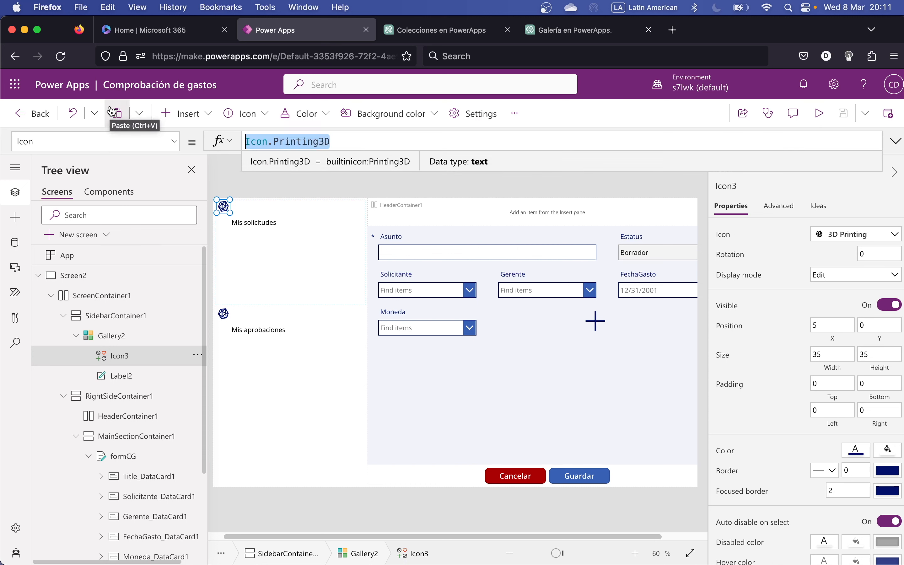
pyautogui.write('Thi')
pyautogui.write('es')
pyautogui.press('BackSpace')
pyautogui.press('BackSpace')
pyautogui.write('s')
pyautogui.press('Down')
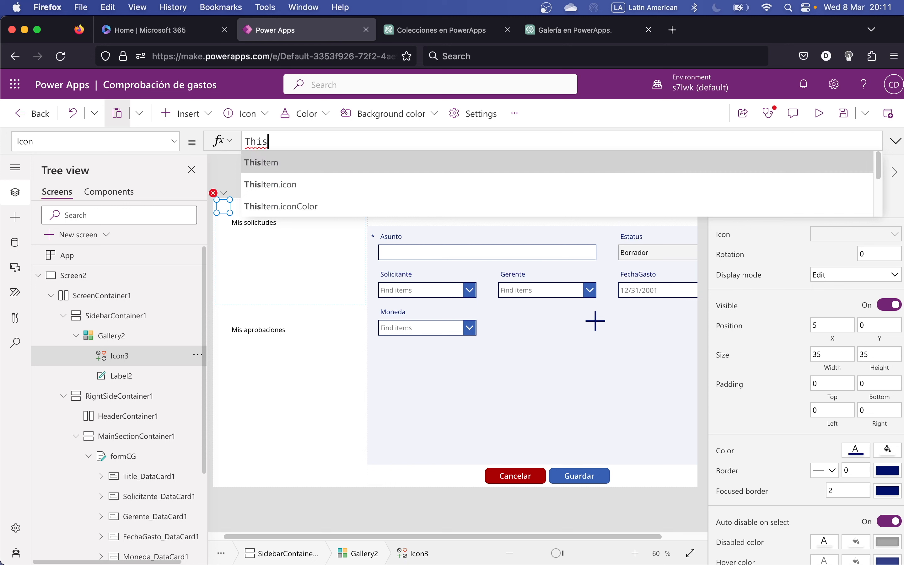
pyautogui.press('Tab')
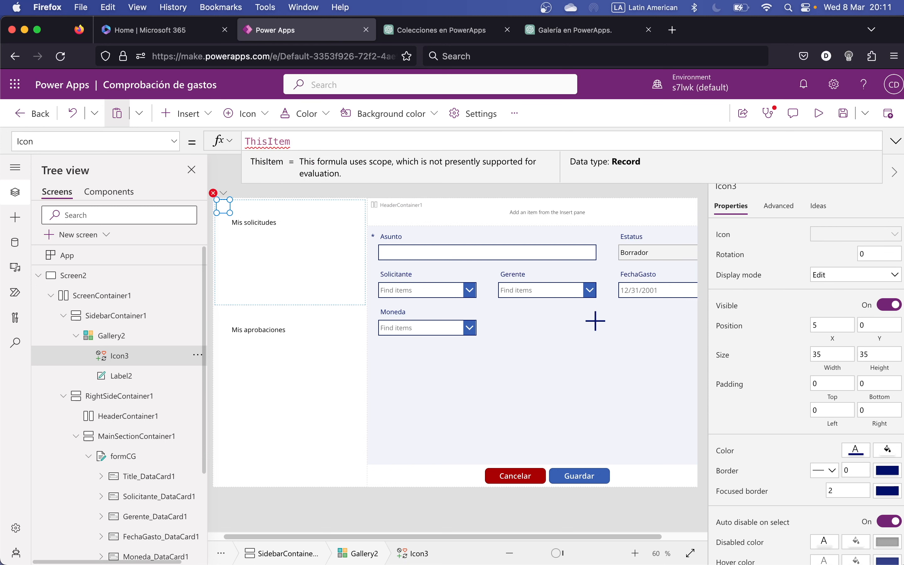
pyautogui.write('.icon')
pyautogui.press('Down')
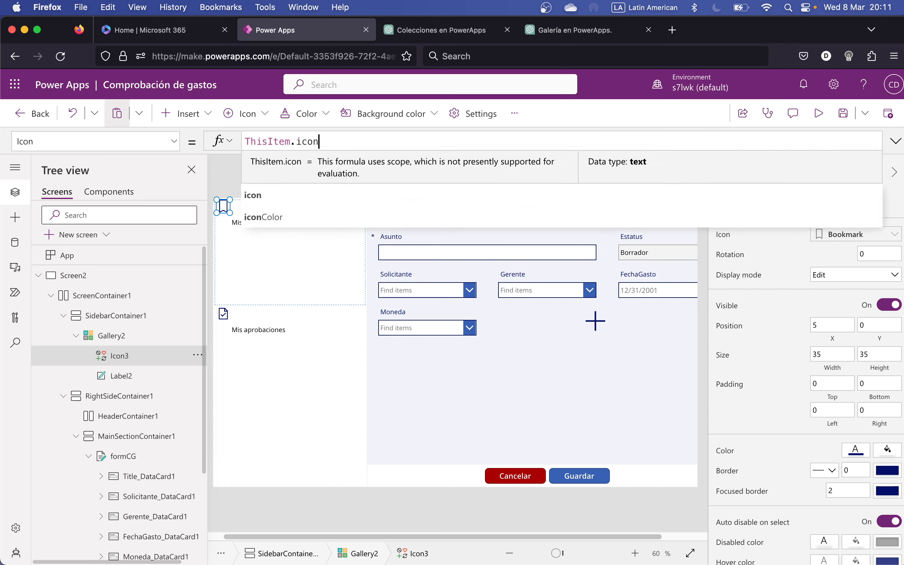
pyautogui.press('Tab')
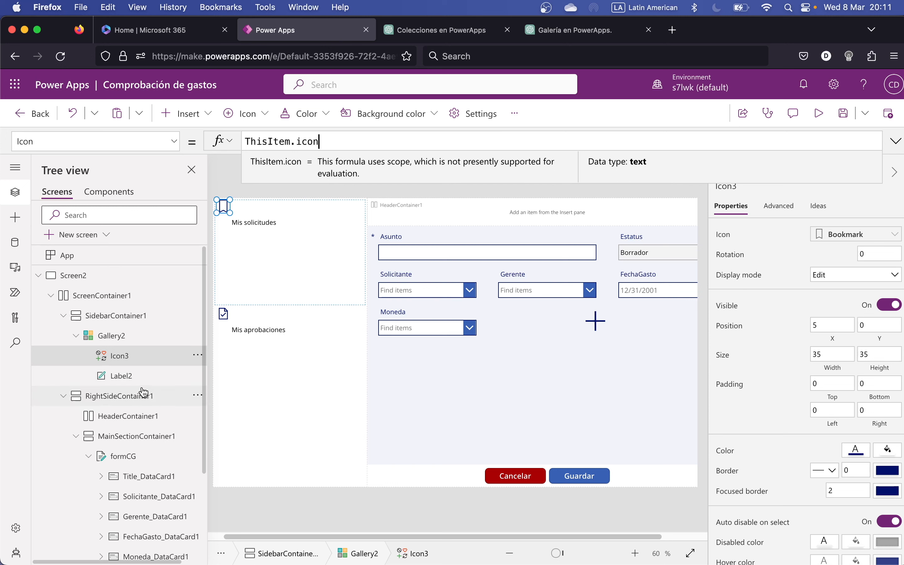
# Set the gallery label's Y position to 0
pyautogui.click(141, 377)
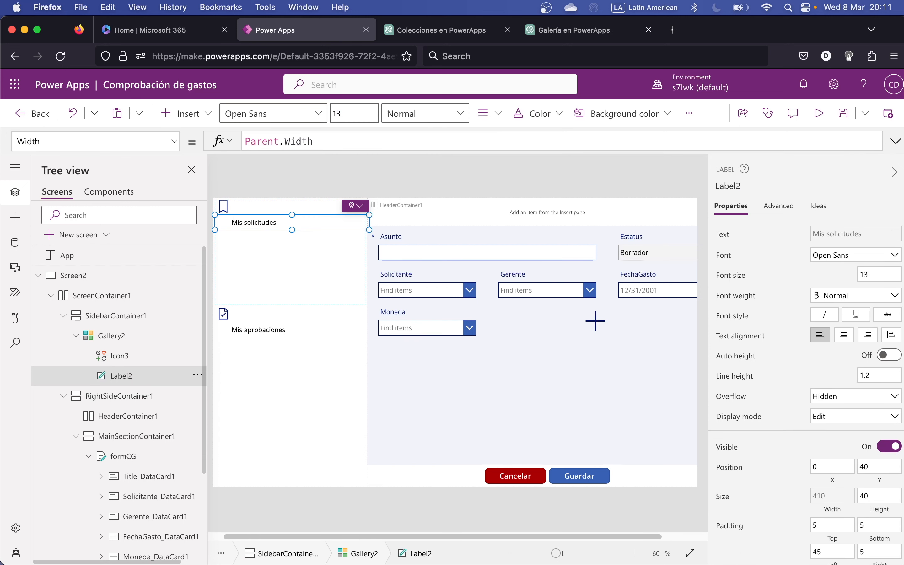
pyautogui.scroll(-1, 867, 444)
pyautogui.click(879, 447)
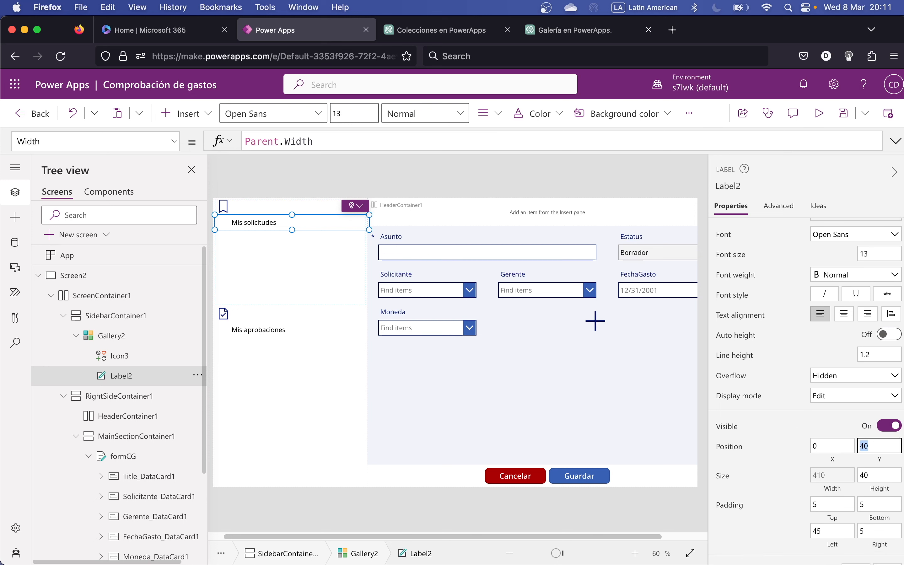
pyautogui.write('0')
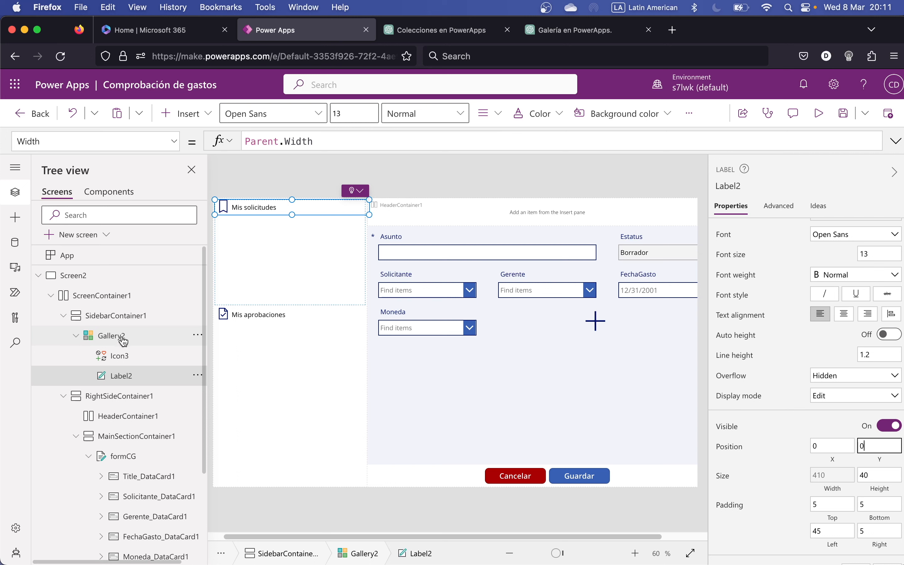
# Insert a rectangle into the template of the sidebar gallery Gallery2
pyautogui.click(97, 338)
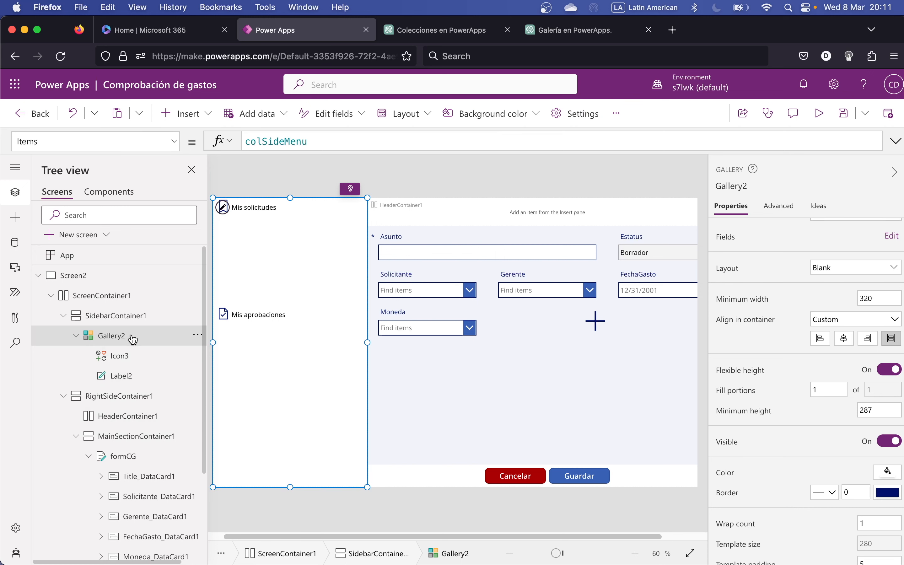
pyautogui.click(226, 212)
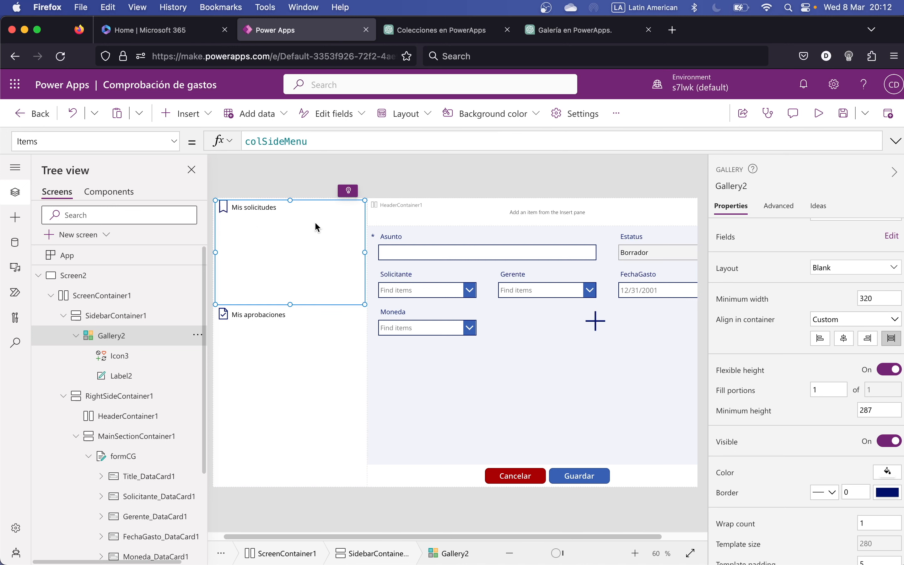
pyautogui.click(185, 114)
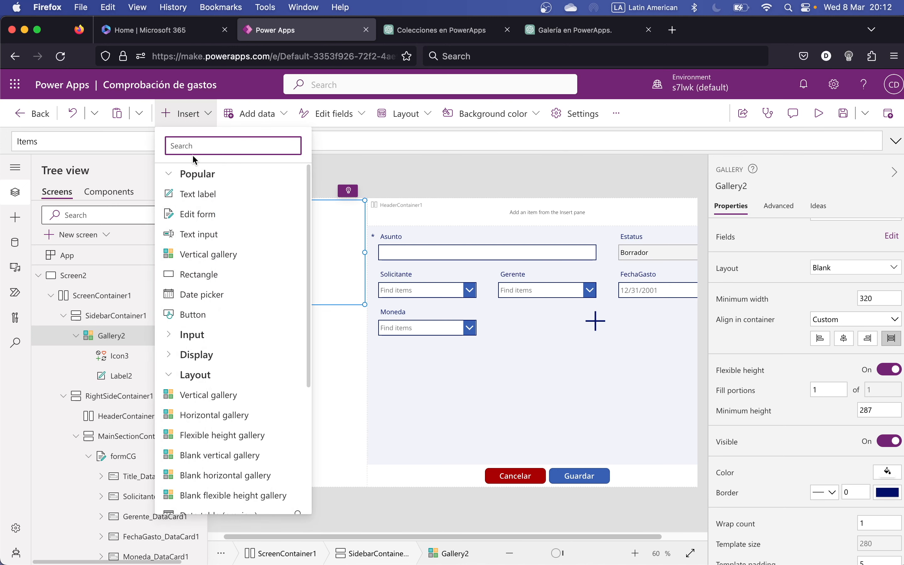
pyautogui.write('rect')
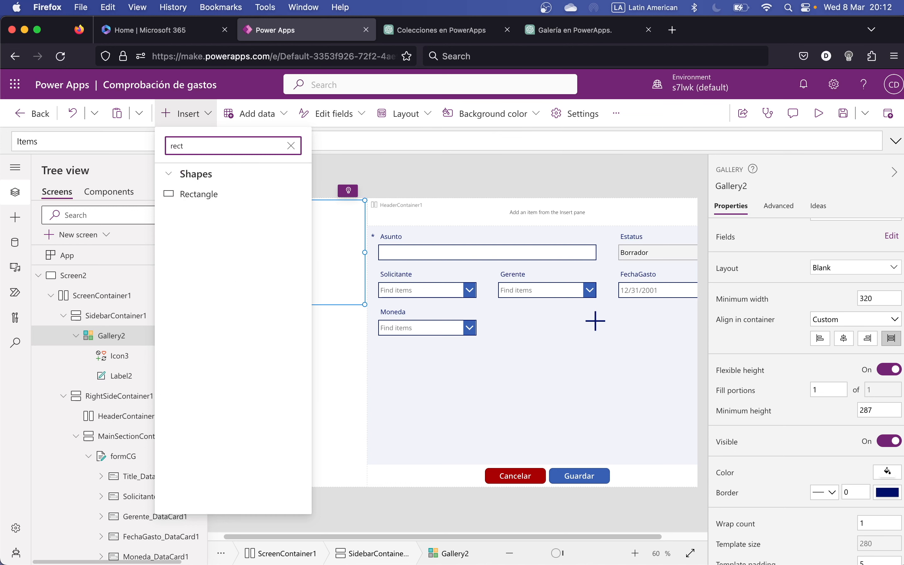
pyautogui.click(188, 194)
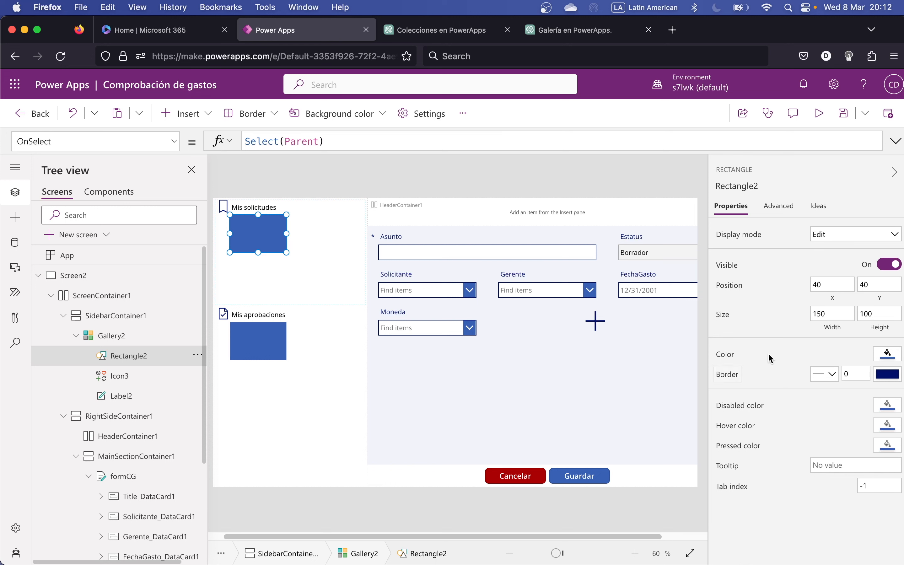
# Set the gallery rectangle's X position to 0 and its width to 5
pyautogui.click(824, 286)
pyautogui.doubleClick(819, 286)
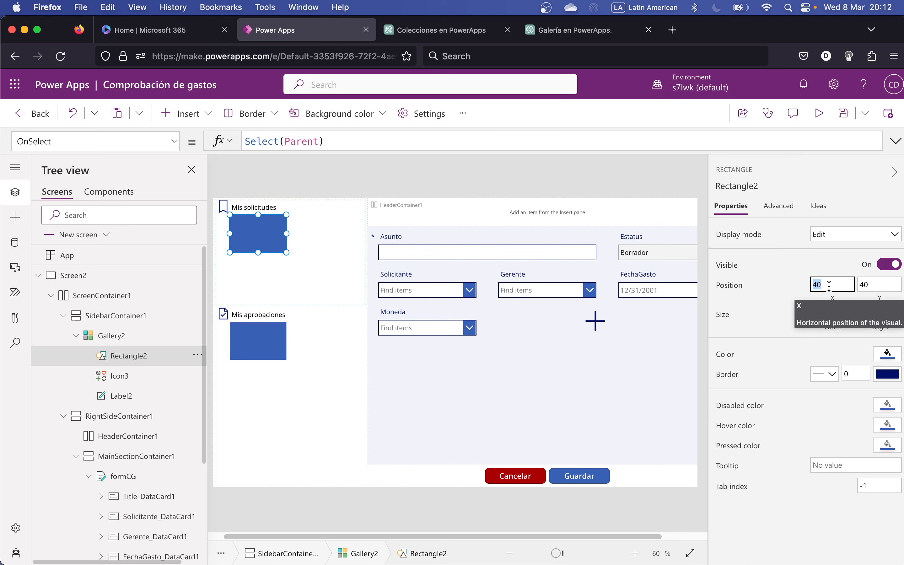
pyautogui.write('0')
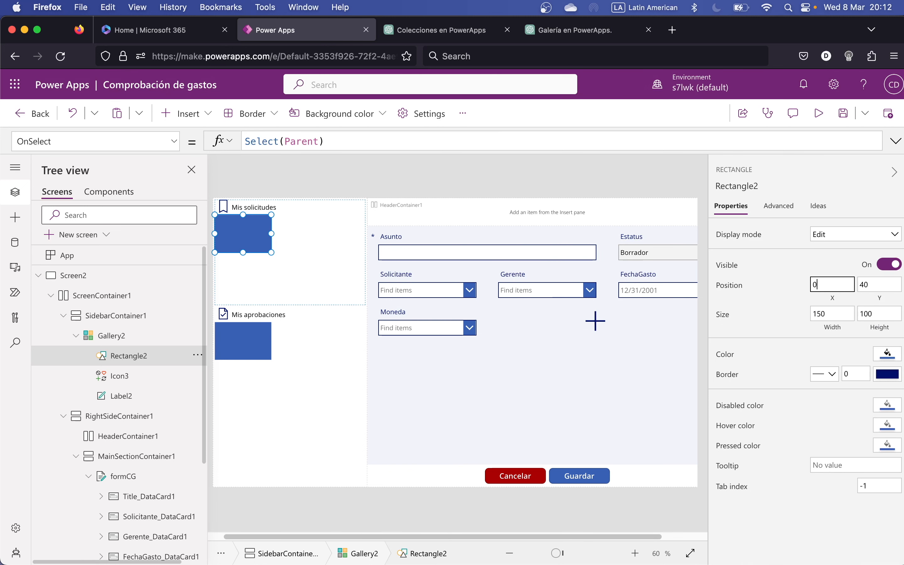
pyautogui.click(878, 285)
pyautogui.click(834, 313)
pyautogui.write('5')
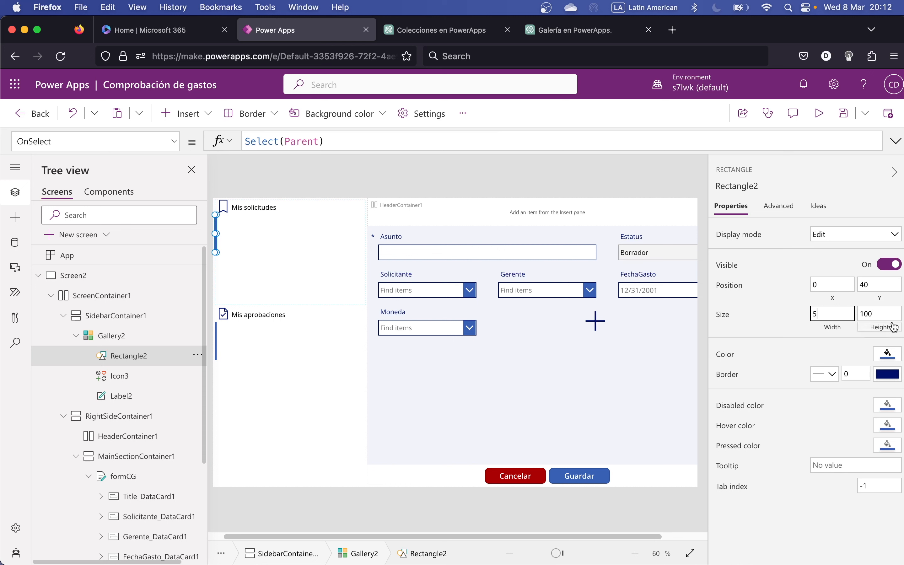
# Set the gallery rectangle's height to 40 and its Y position to 0
pyautogui.click(878, 315)
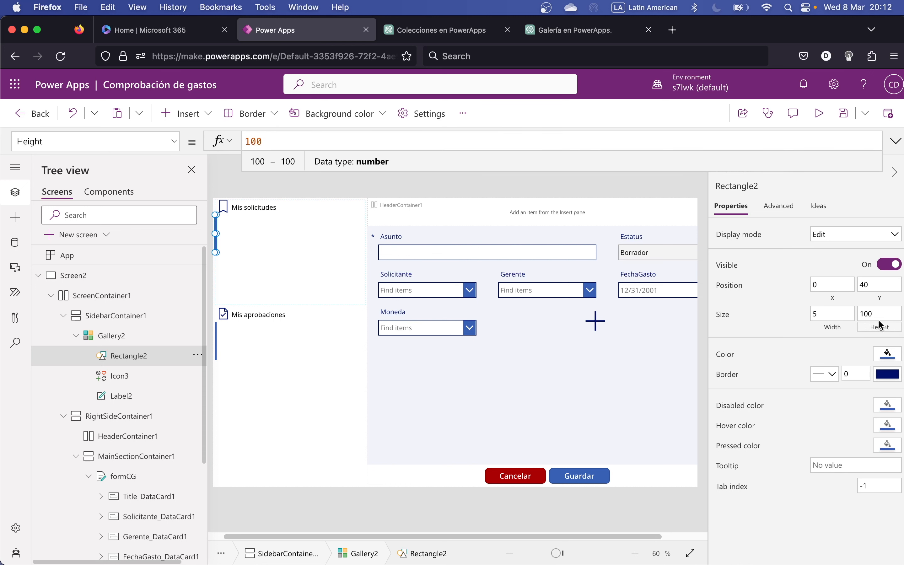
pyautogui.click(879, 316)
pyautogui.write('40')
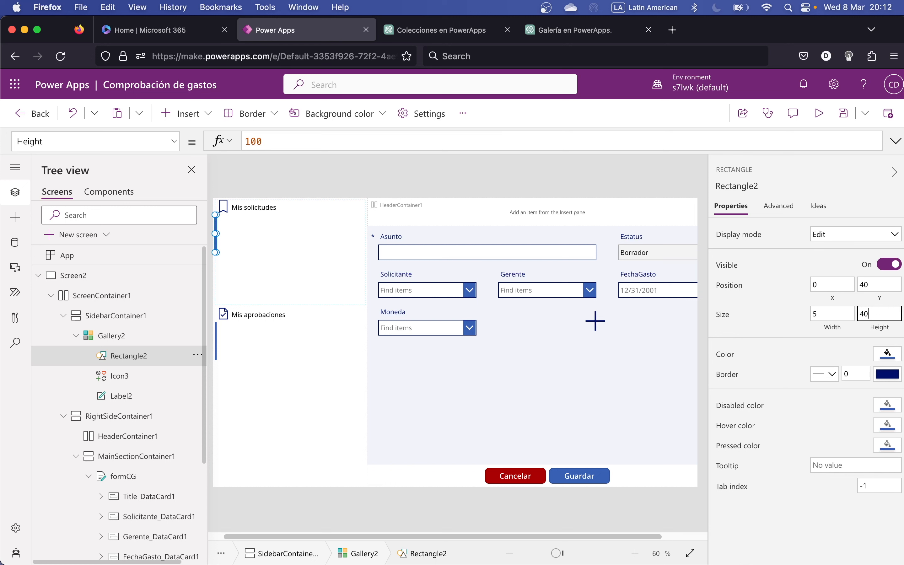
pyautogui.press('Return')
pyautogui.click(878, 284)
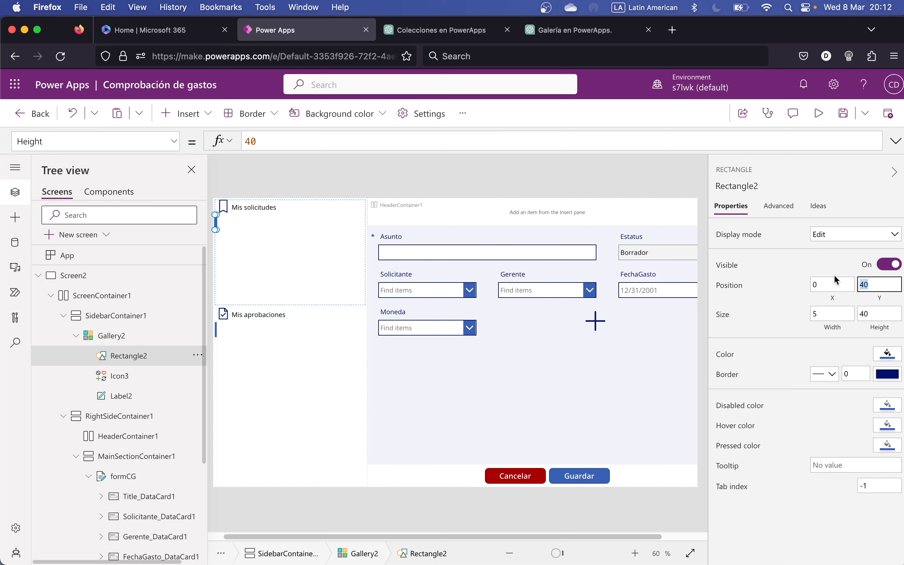
pyautogui.write('0')
# Fill the gallery rectangle with the base green theme color
pyautogui.click(884, 358)
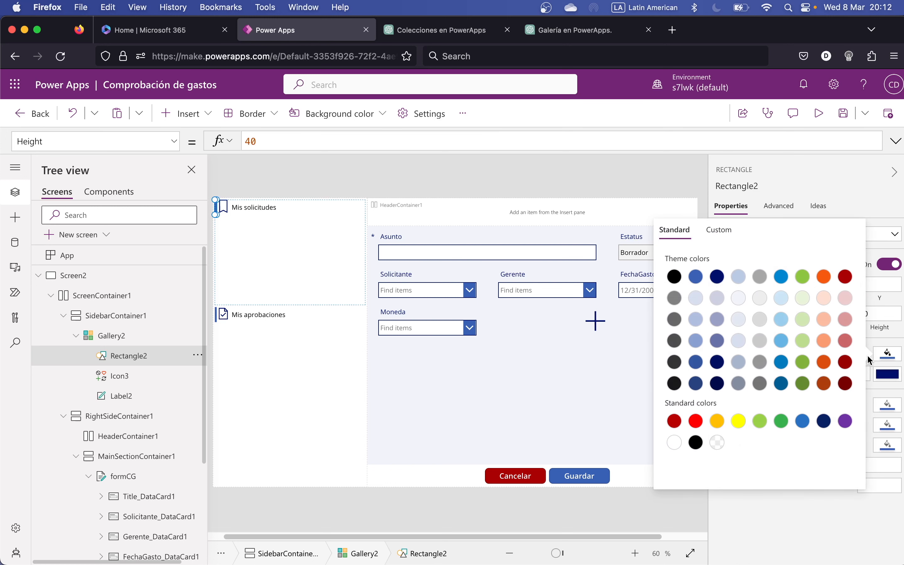
pyautogui.click(802, 277)
pyautogui.click(304, 301)
# Set the gallery rectangle's Visible property to the formula If(ThisItem.id = Gallery2.Selected.id, true,false)
pyautogui.click(131, 355)
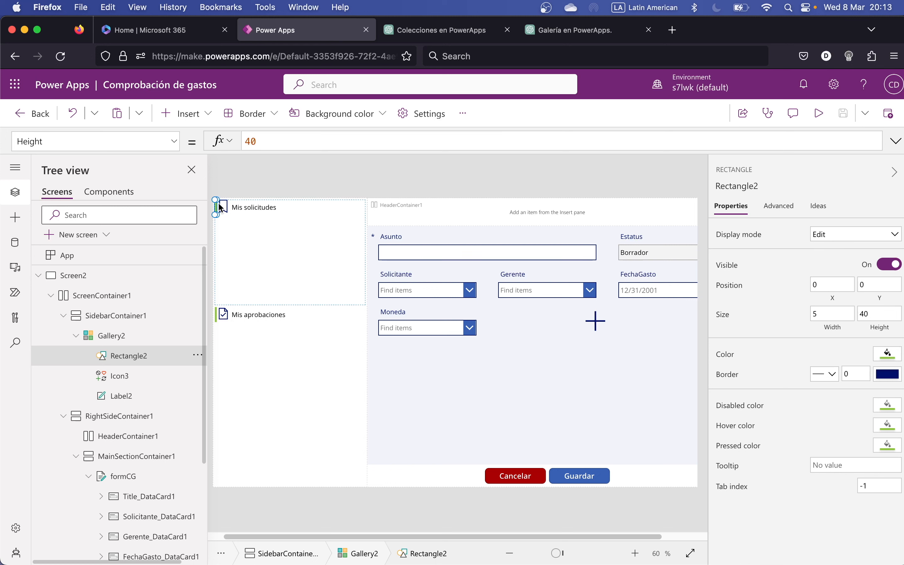
pyautogui.click(174, 142)
pyautogui.scroll(-5, 112, 336)
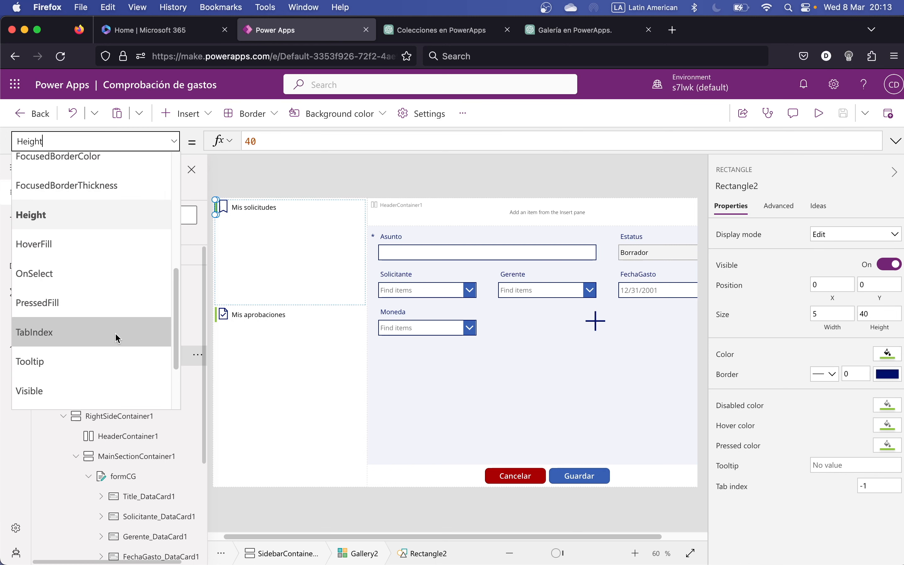
pyautogui.click(70, 306)
pyautogui.moveTo(298, 145); pyautogui.dragTo(219, 150)
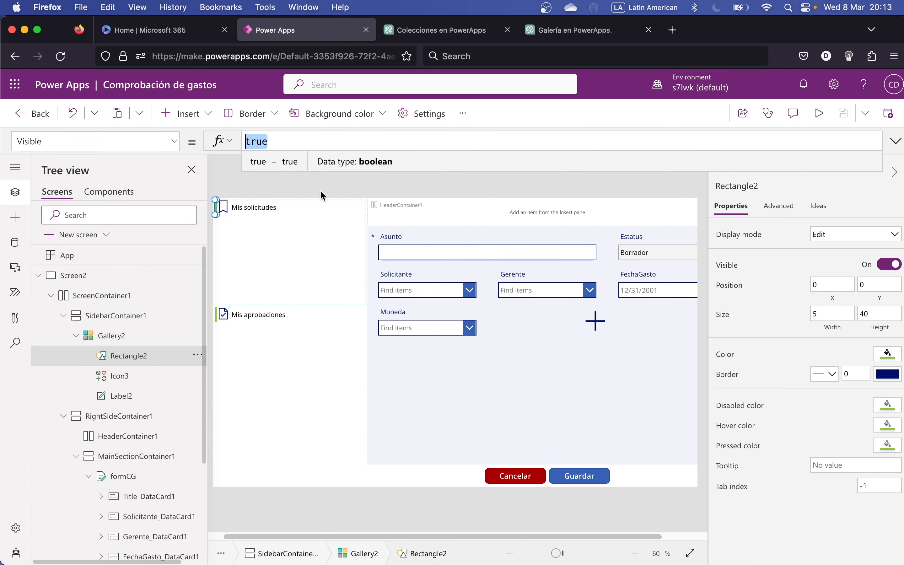
pyautogui.write('If')
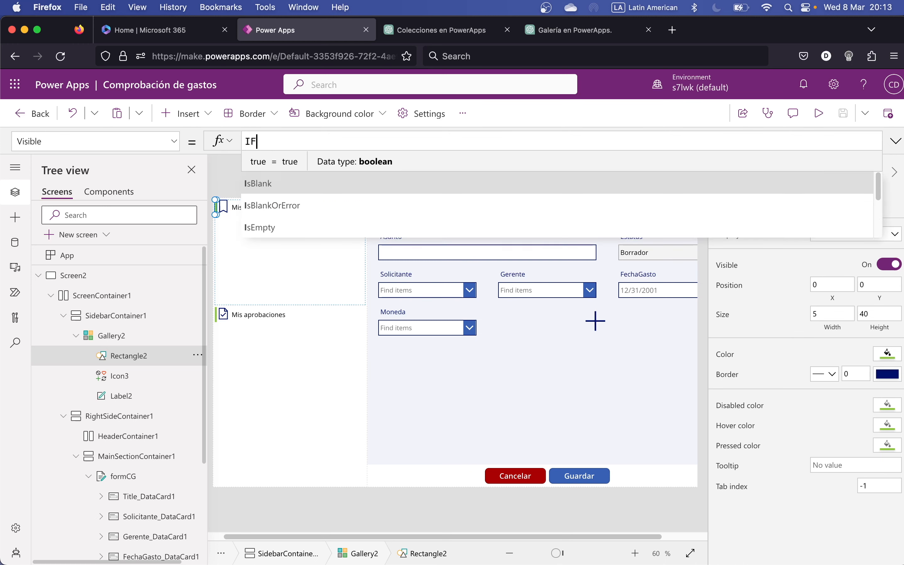
pyautogui.write('(This')
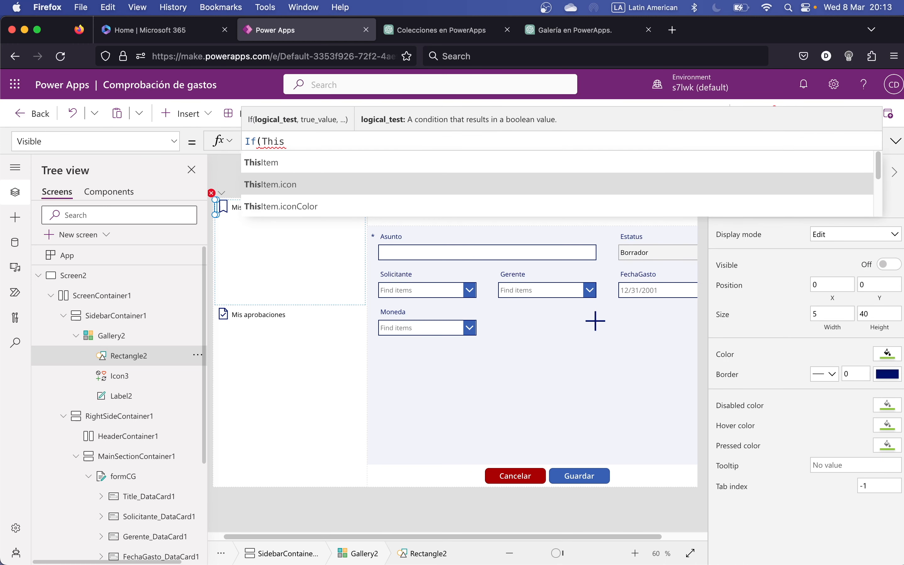
pyautogui.press('Down')
pyautogui.press('Return')
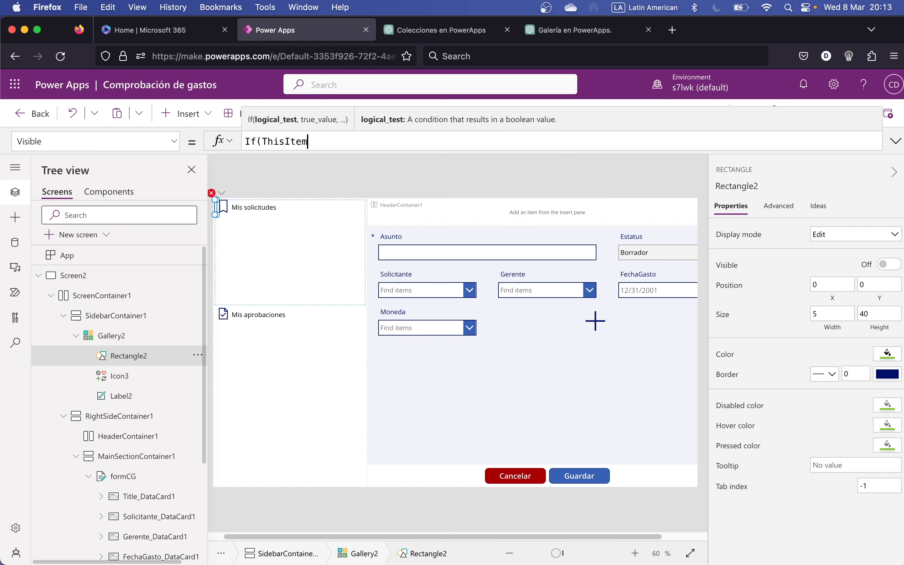
pyautogui.write('.')
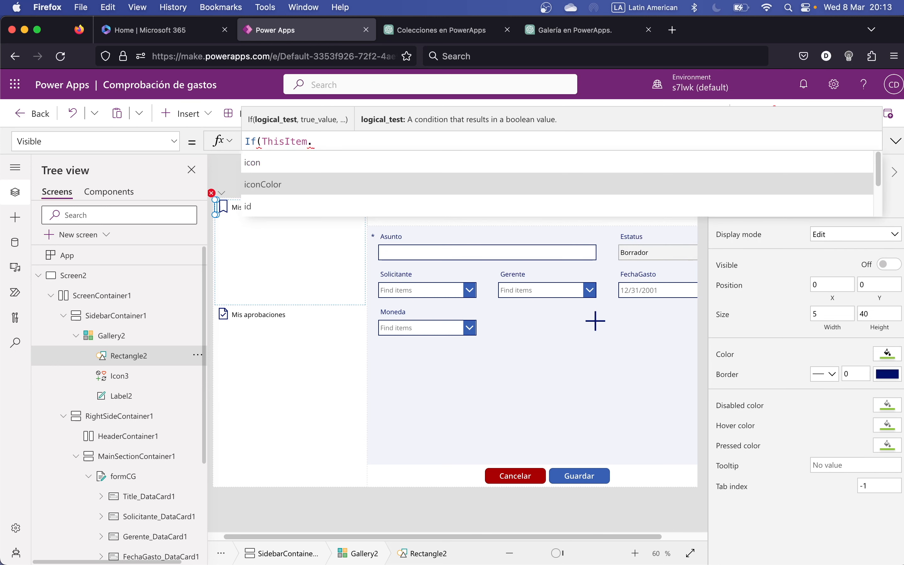
pyautogui.write('id')
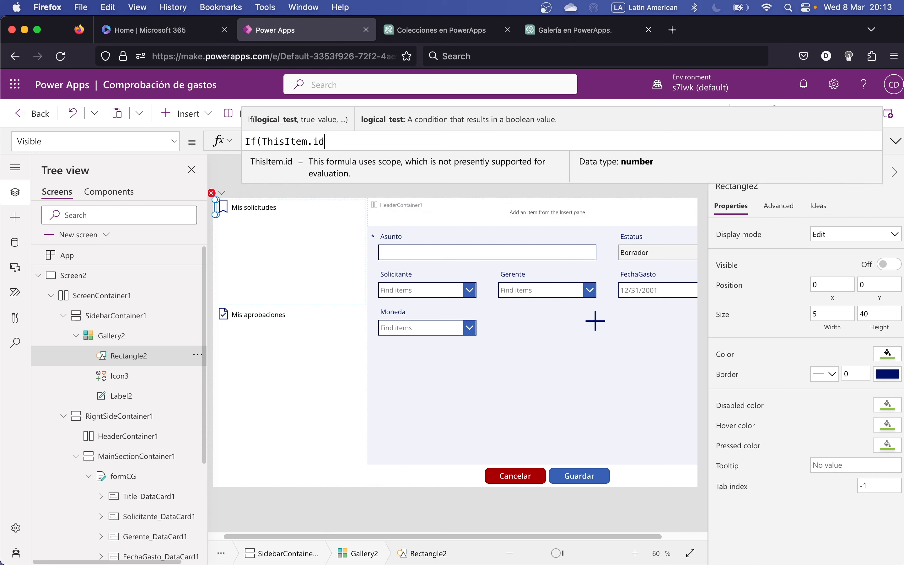
pyautogui.write(' = ')
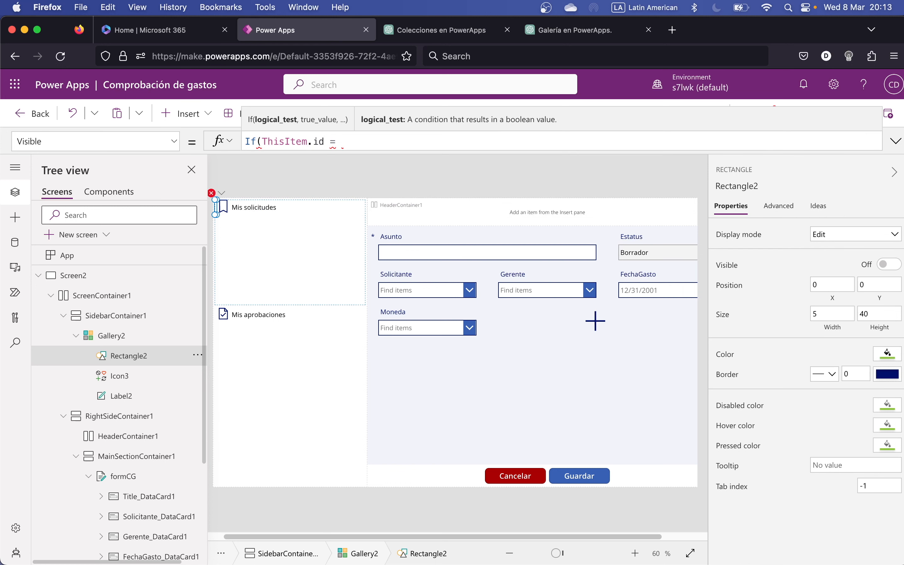
pyautogui.write('Gallery2')
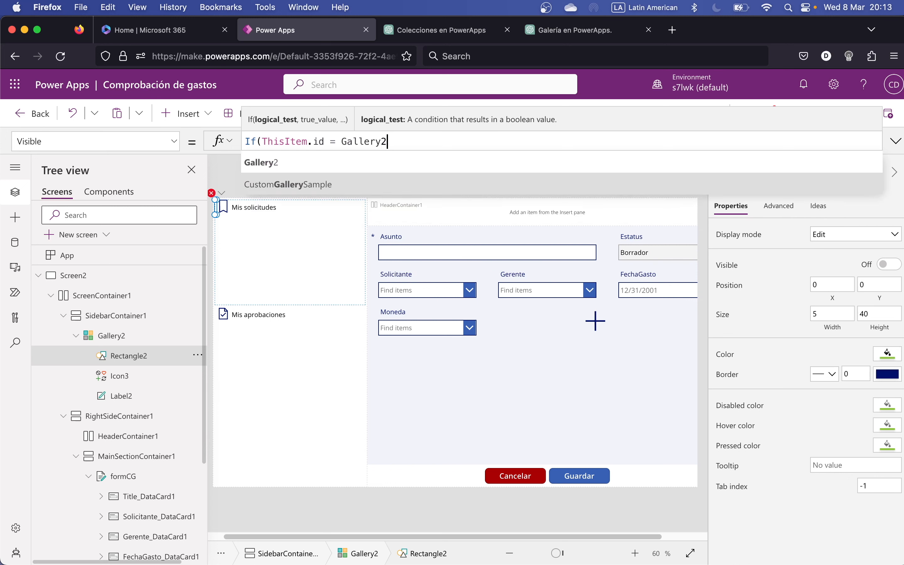
pyautogui.write('.Se')
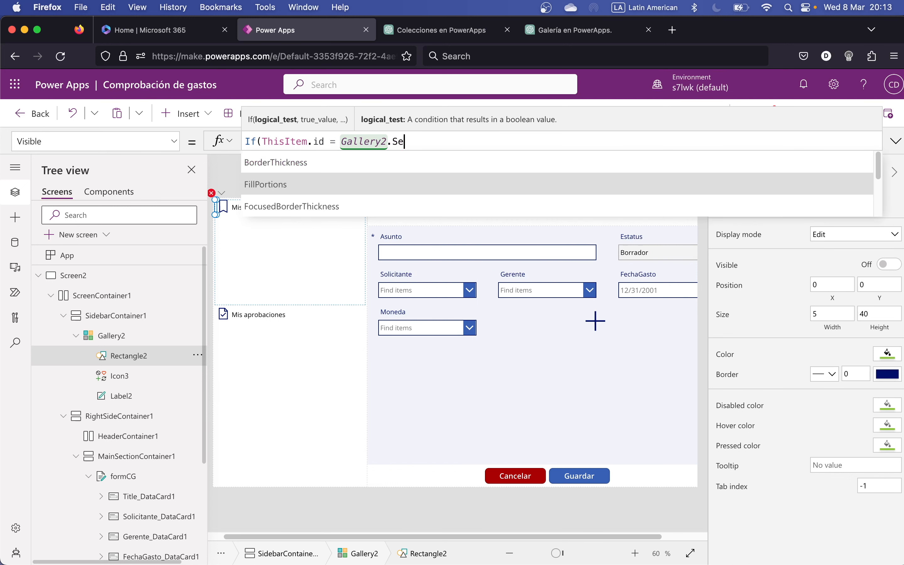
pyautogui.click(262, 162)
pyautogui.write('.I')
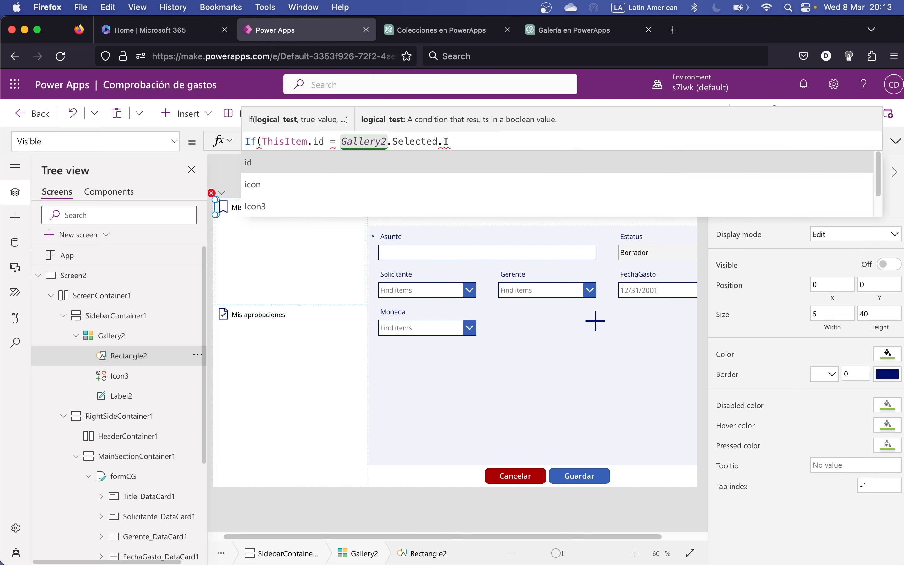
pyautogui.click(312, 170)
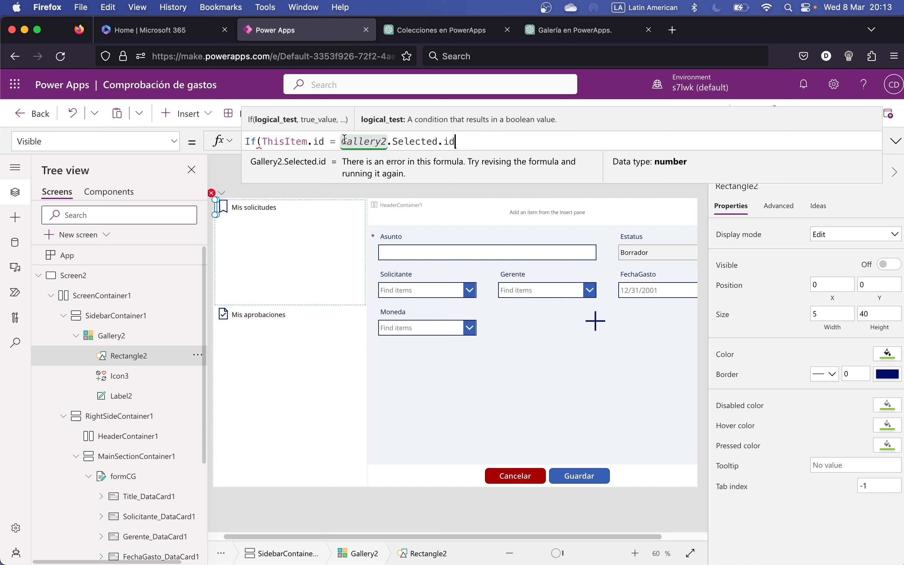
pyautogui.moveTo(325, 141); pyautogui.dragTo(263, 142)
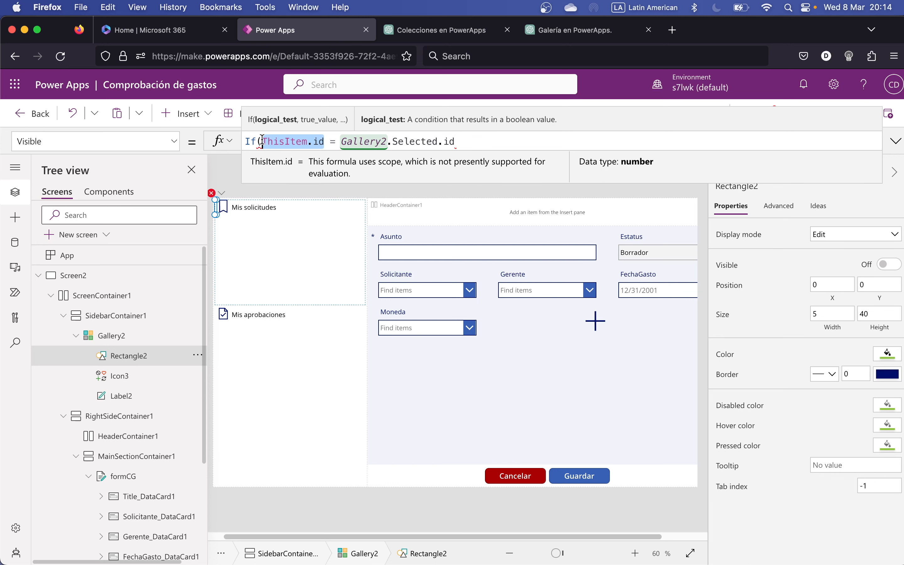
pyautogui.click(493, 145)
pyautogui.write(', ')
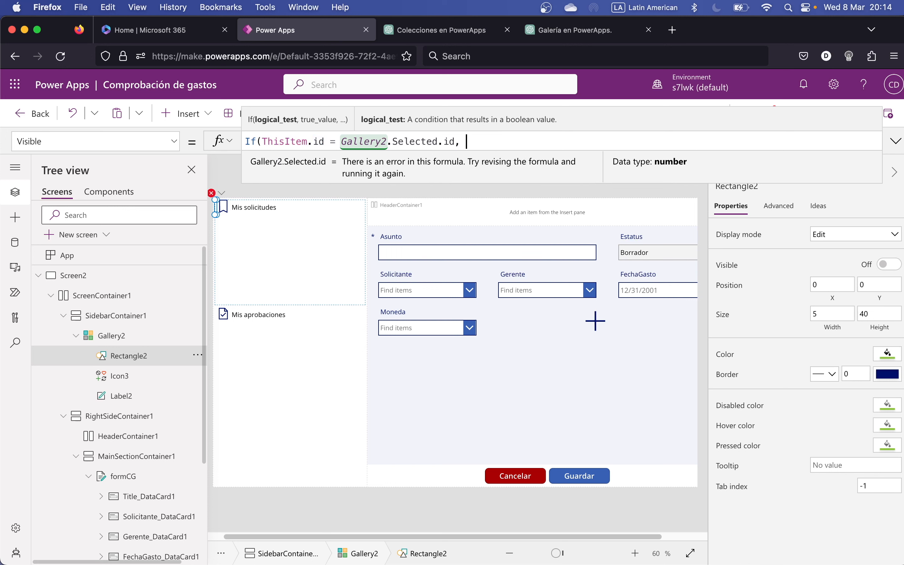
pyautogui.write('true,false)')
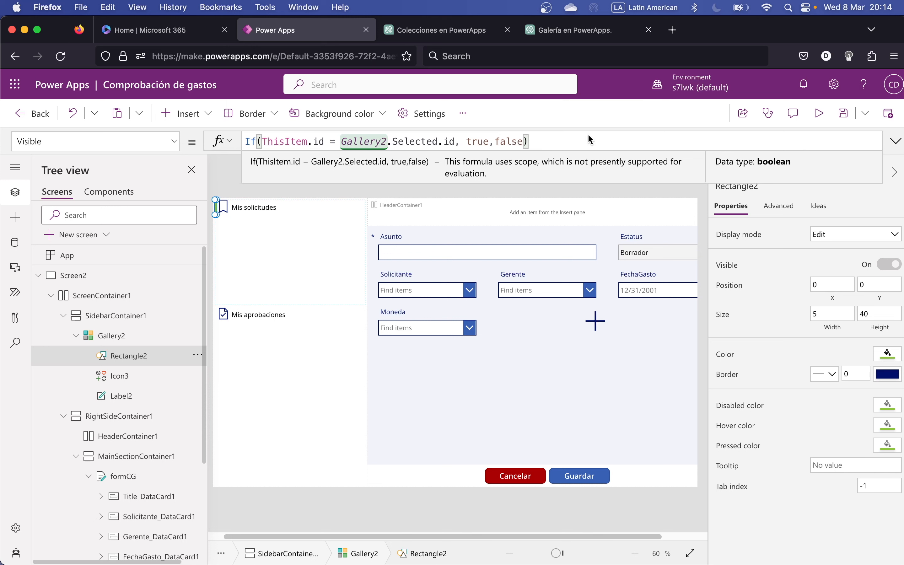
# Preview the app, test the selection bar by choosing Mis aprobaciones and Mis solicitudes, and exit the preview
pyautogui.click(820, 115)
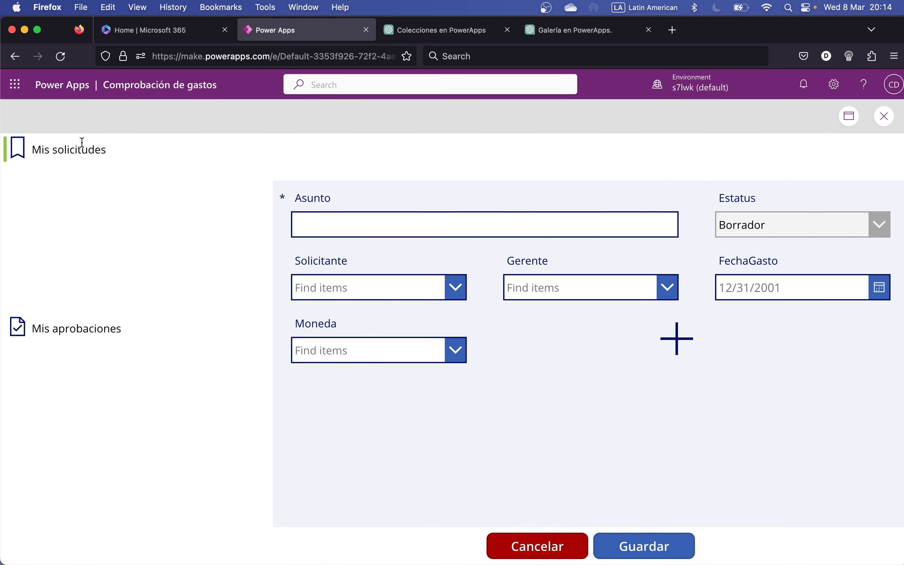
pyautogui.click(76, 335)
pyautogui.click(84, 143)
pyautogui.click(884, 118)
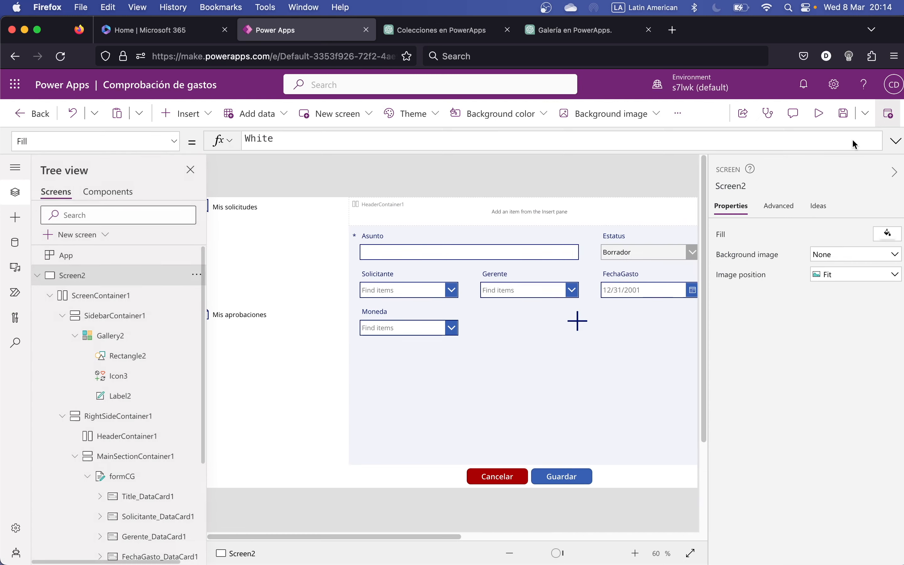
# Replace the template size formula of the sidebar gallery Gallery2 with 40 and set its template padding to 10
pyautogui.click(283, 302)
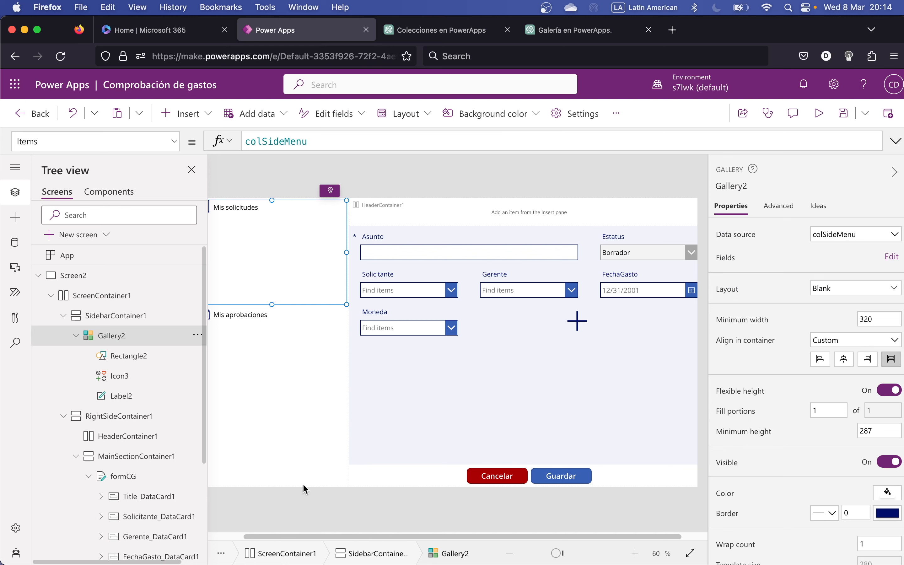
pyautogui.moveTo(246, 536); pyautogui.dragTo(204, 534)
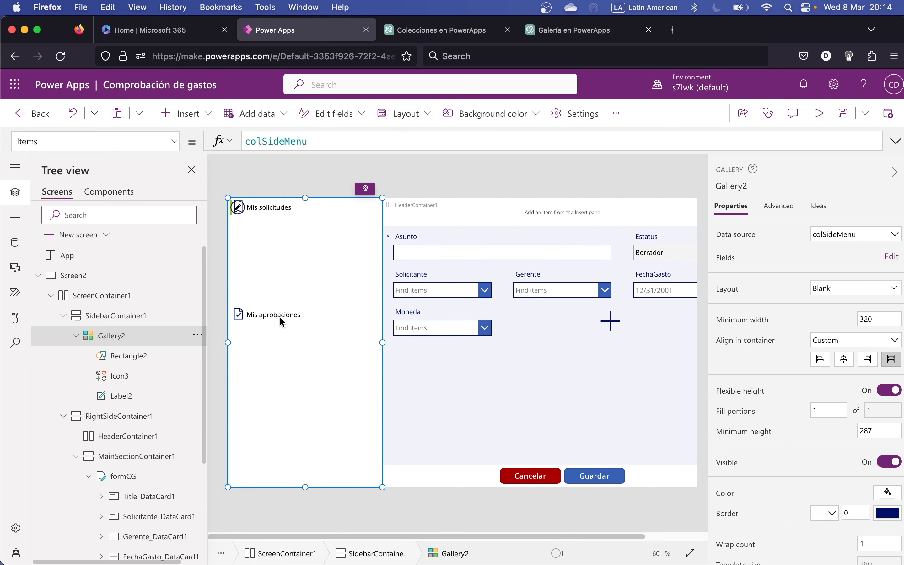
pyautogui.click(297, 264)
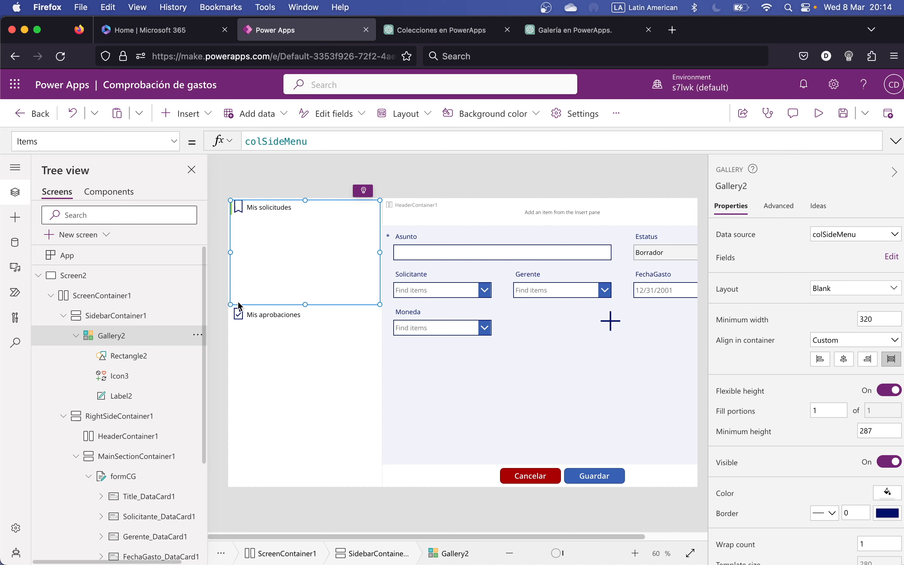
pyautogui.click(135, 340)
pyautogui.scroll(-5, 755, 318)
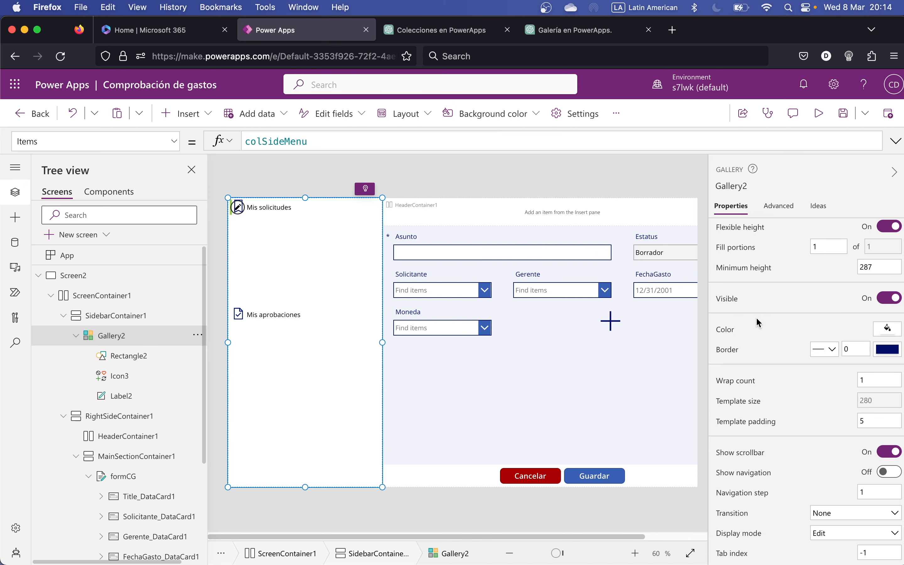
pyautogui.scroll(3, 769, 493)
pyautogui.scroll(-3, 771, 493)
pyautogui.click(718, 407)
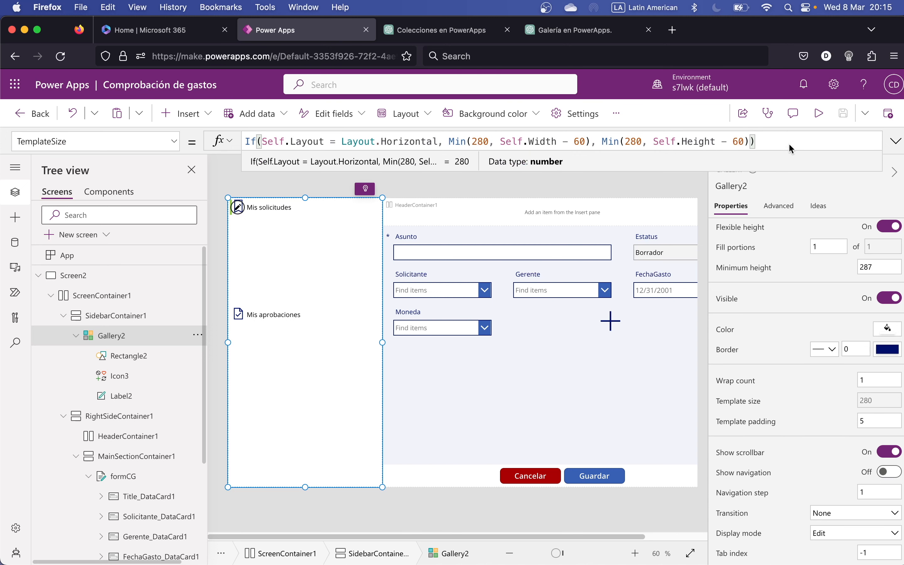
pyautogui.moveTo(757, 139); pyautogui.dragTo(245, 138)
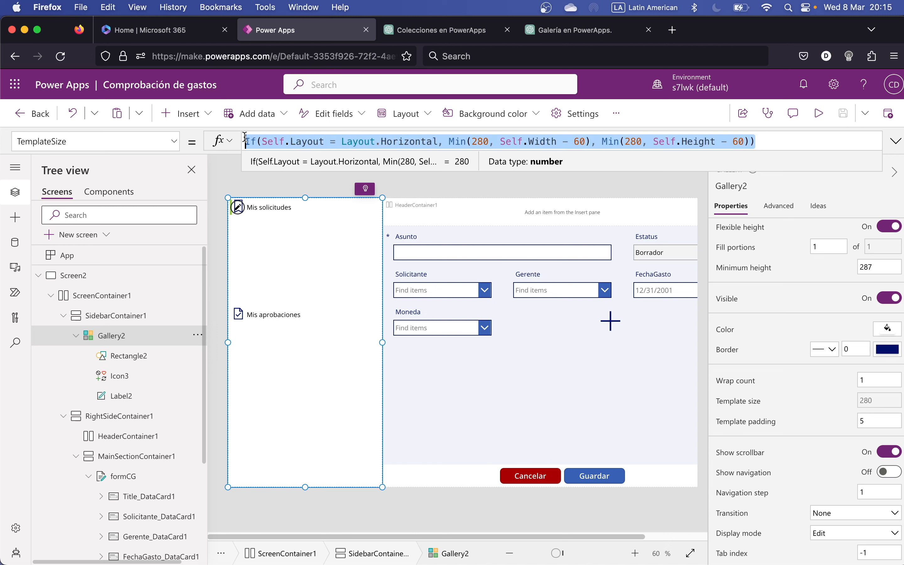
pyautogui.press('Right')
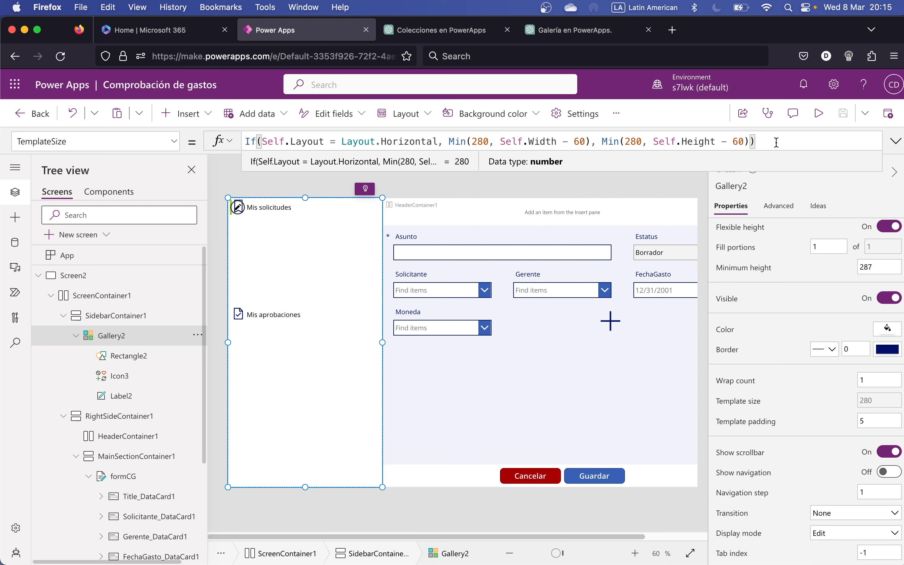
pyautogui.press('super+a')
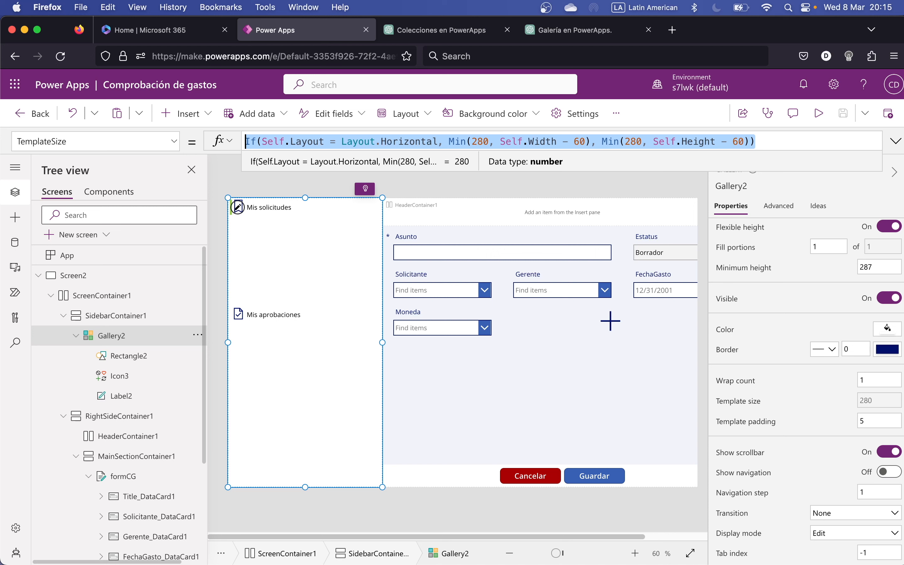
pyautogui.press('super+x')
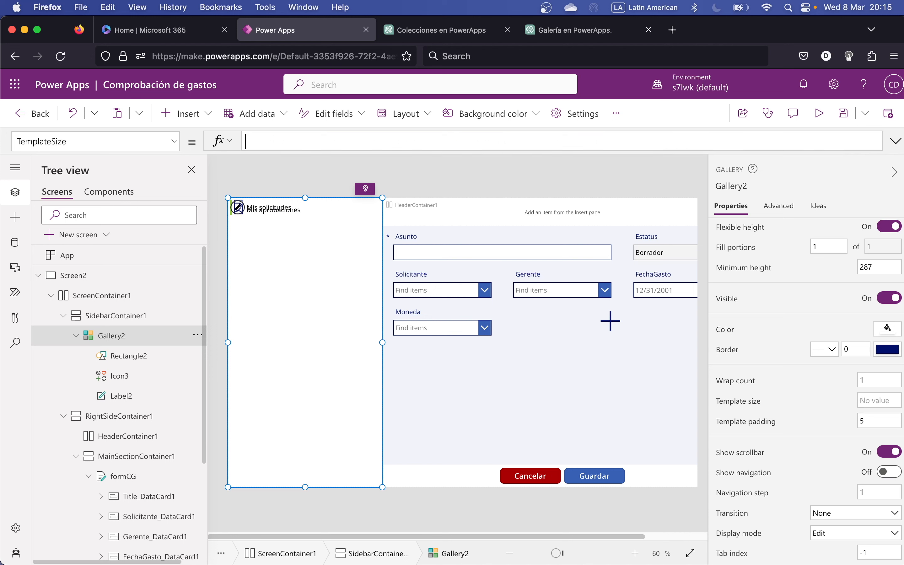
pyautogui.write('40')
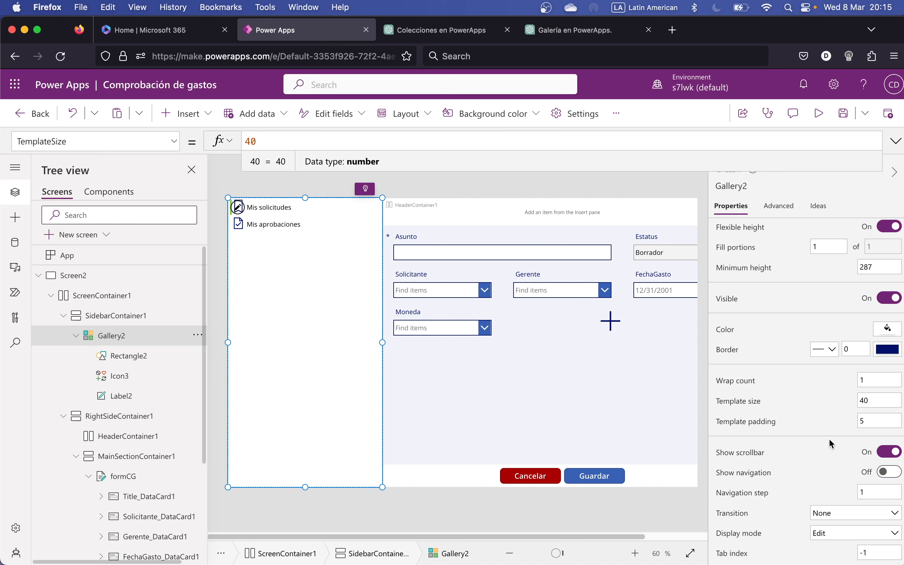
pyautogui.click(766, 426)
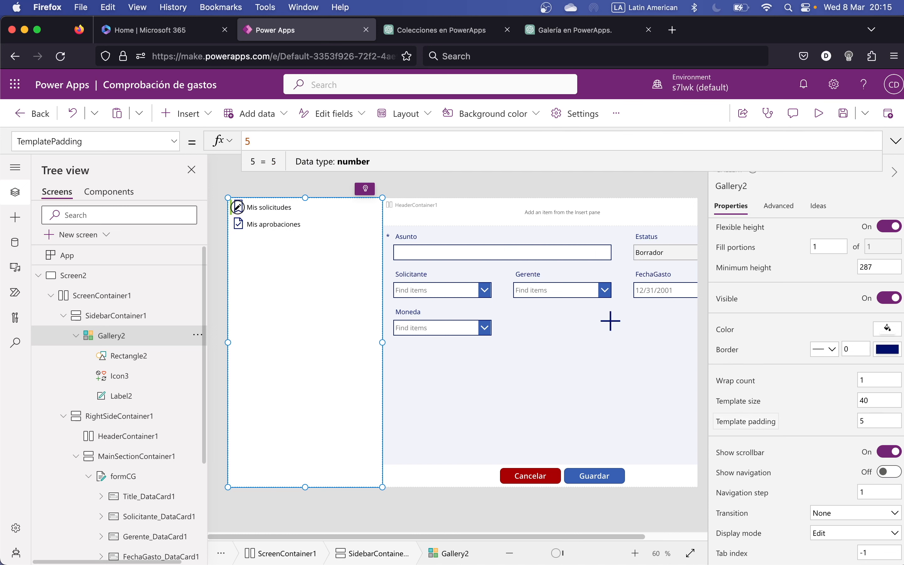
pyautogui.click(876, 418)
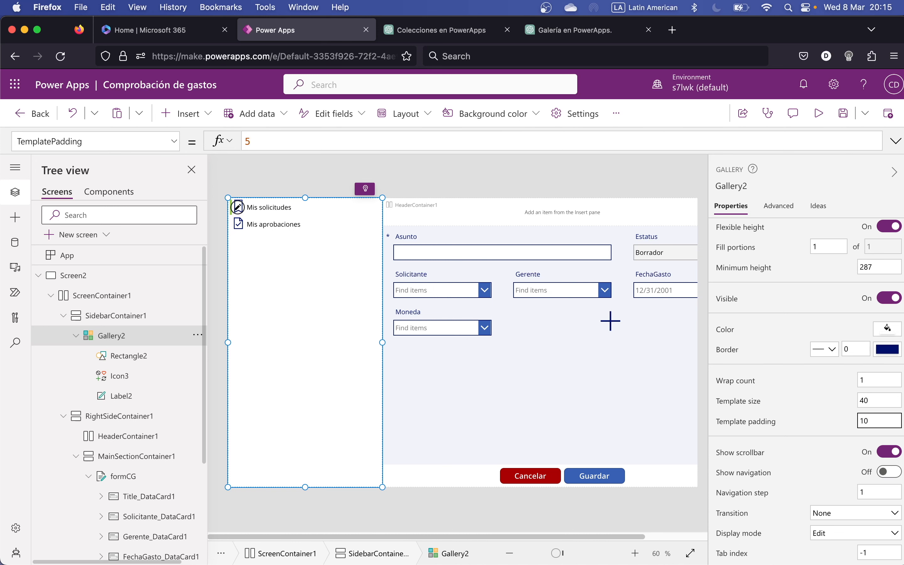
# Preview the app again, alternate between the Mis aprobaciones and Mis solicitudes menu items, and exit the preview
pyautogui.click(818, 114)
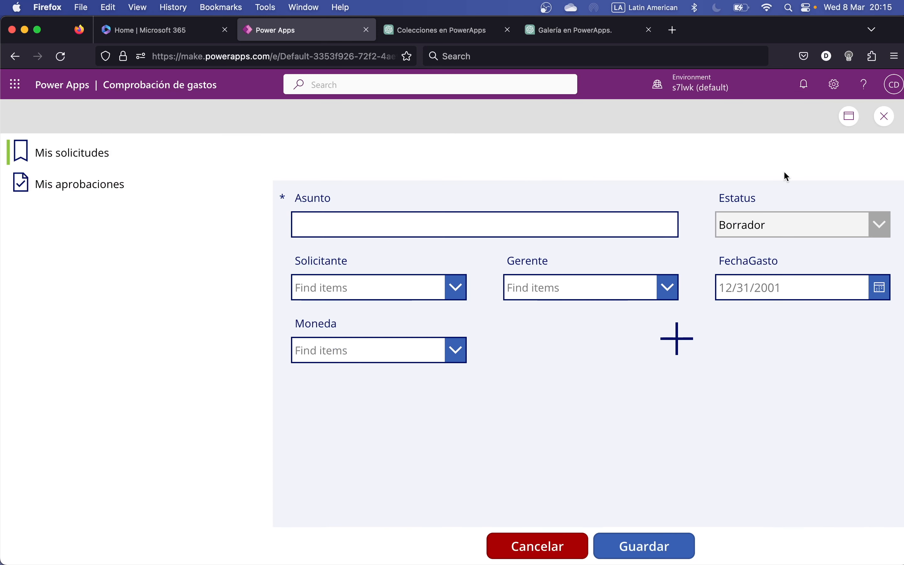
pyautogui.click(103, 174)
pyautogui.click(90, 159)
pyautogui.click(88, 192)
pyautogui.click(92, 155)
pyautogui.click(91, 187)
pyautogui.click(884, 117)
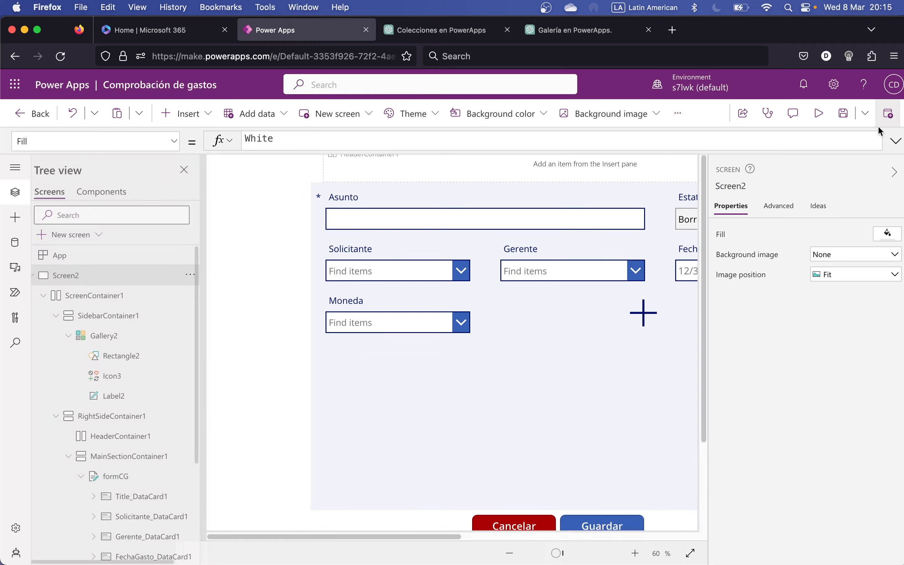
# Set the text colour of Label2 in the sidebar gallery to RGBA(19,113,155,1)
pyautogui.click(119, 397)
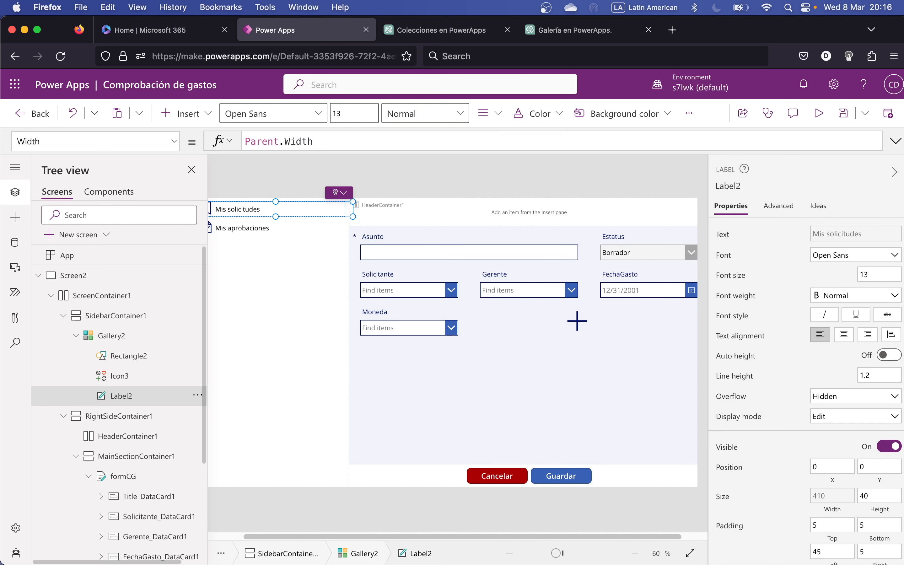
pyautogui.scroll(-5, 794, 426)
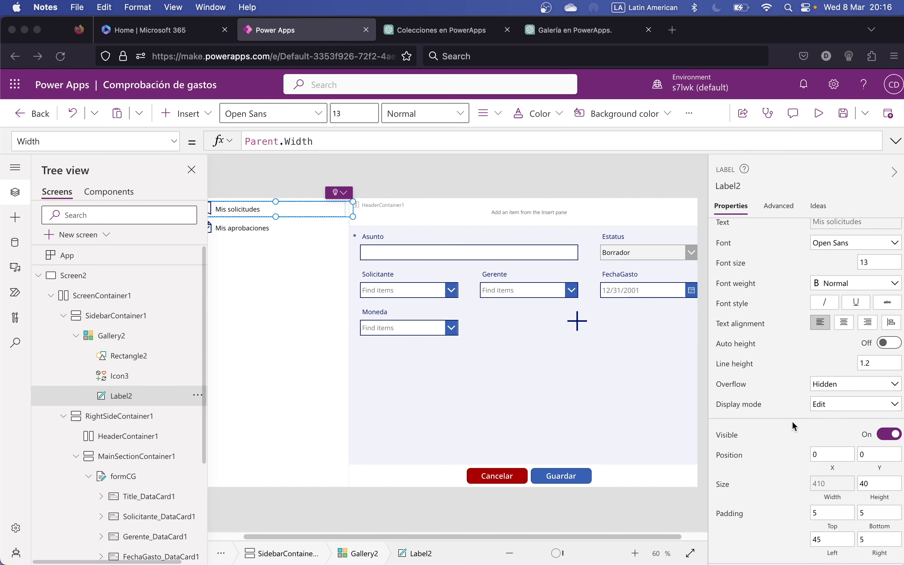
pyautogui.click(735, 394)
pyautogui.click(721, 384)
pyautogui.click(342, 140)
pyautogui.press('super+a')
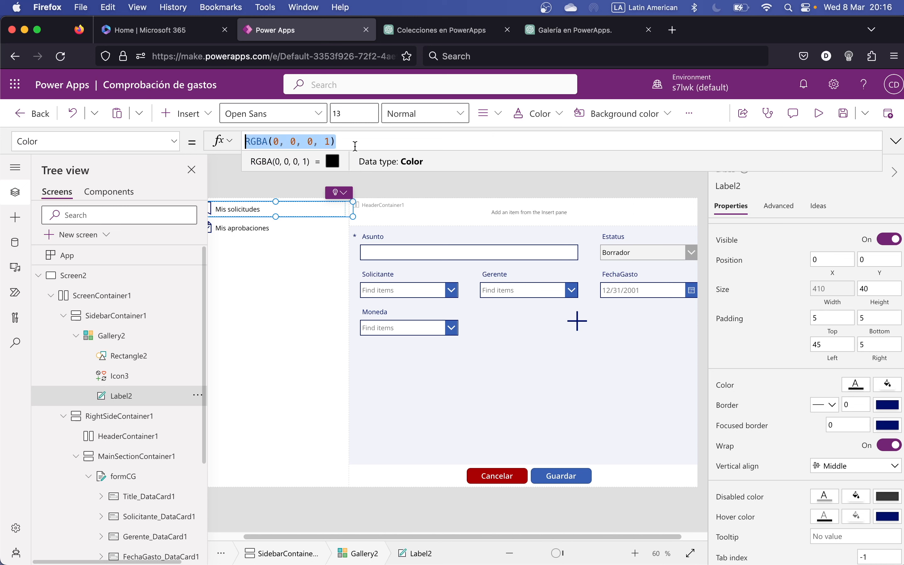
pyautogui.press('super+v')
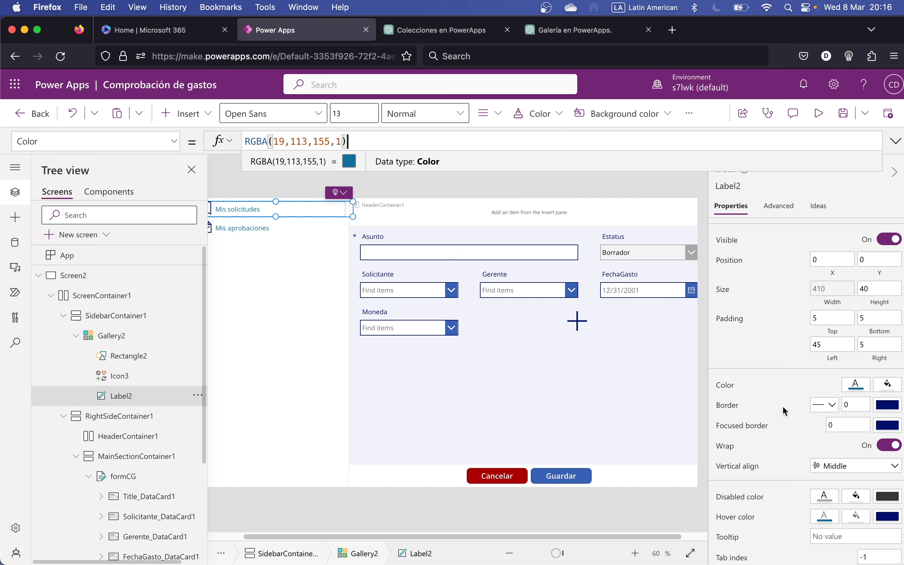
# Set Label2's HoverFill property to the formula Self.Color
pyautogui.scroll(-1, 780, 404)
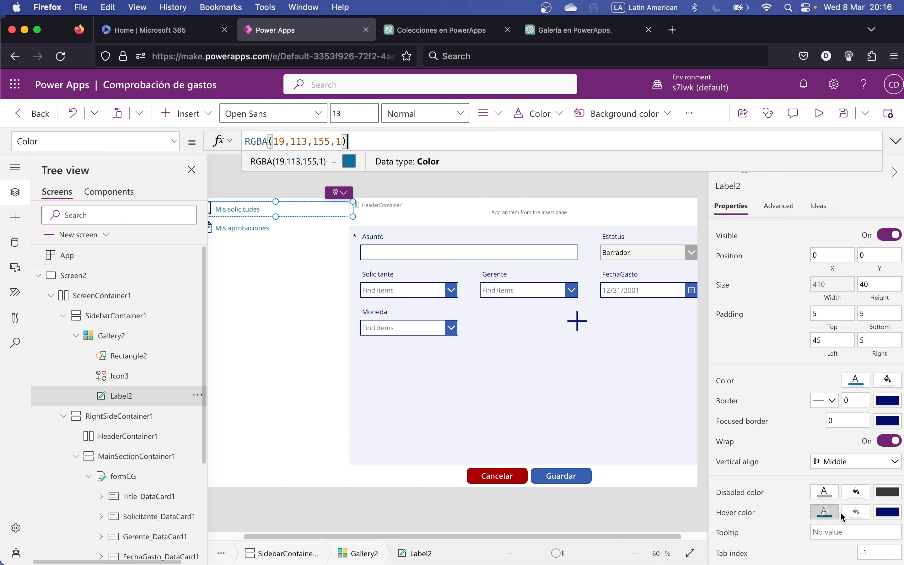
pyautogui.click(856, 518)
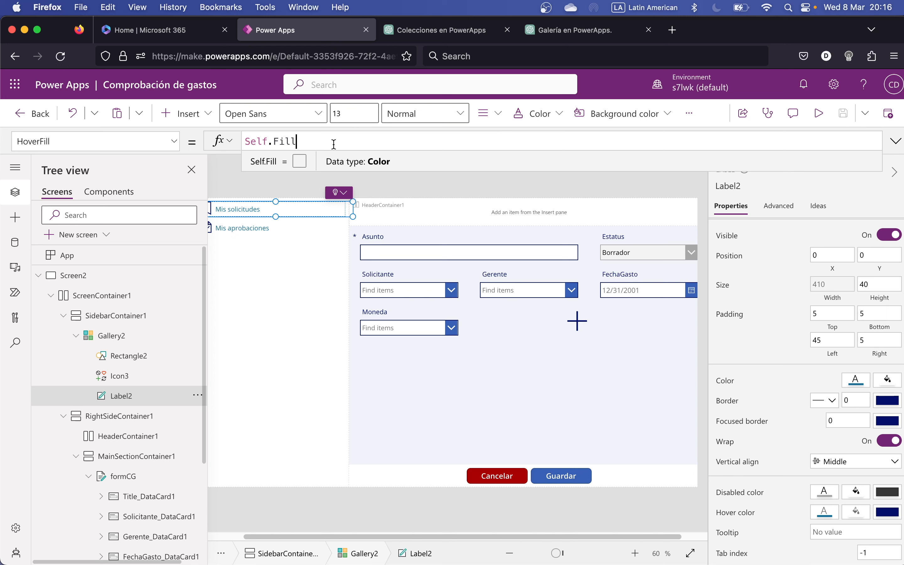
pyautogui.moveTo(335, 143); pyautogui.dragTo(273, 141)
pyautogui.press('super+x')
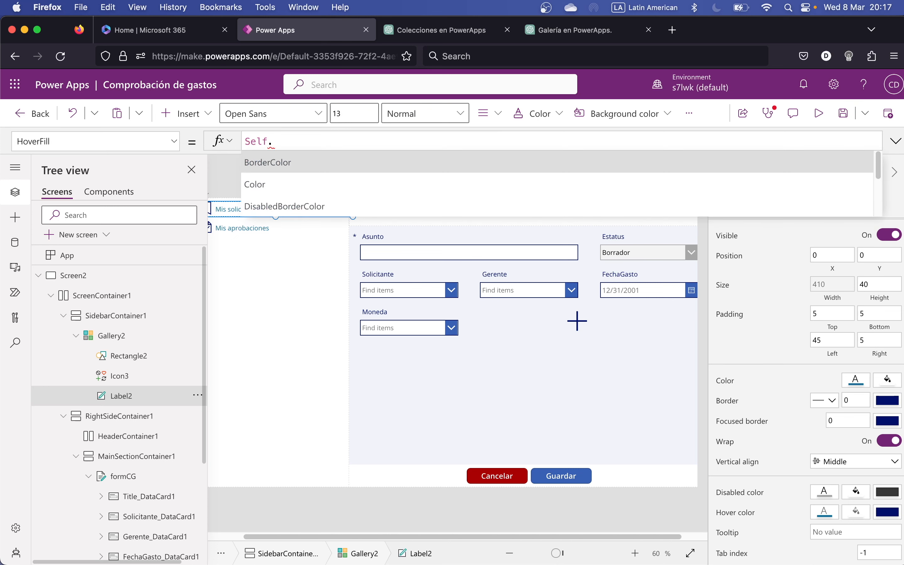
pyautogui.write('C')
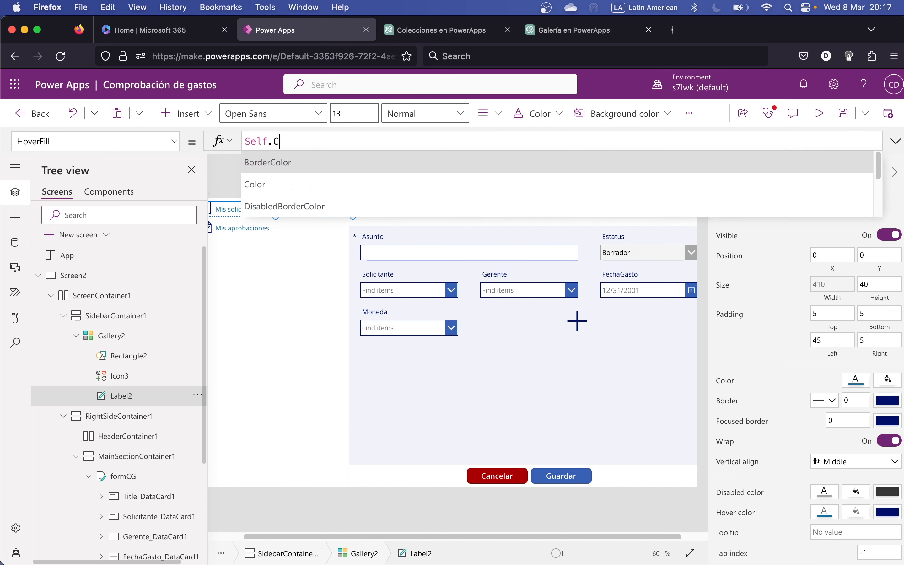
pyautogui.write('olor')
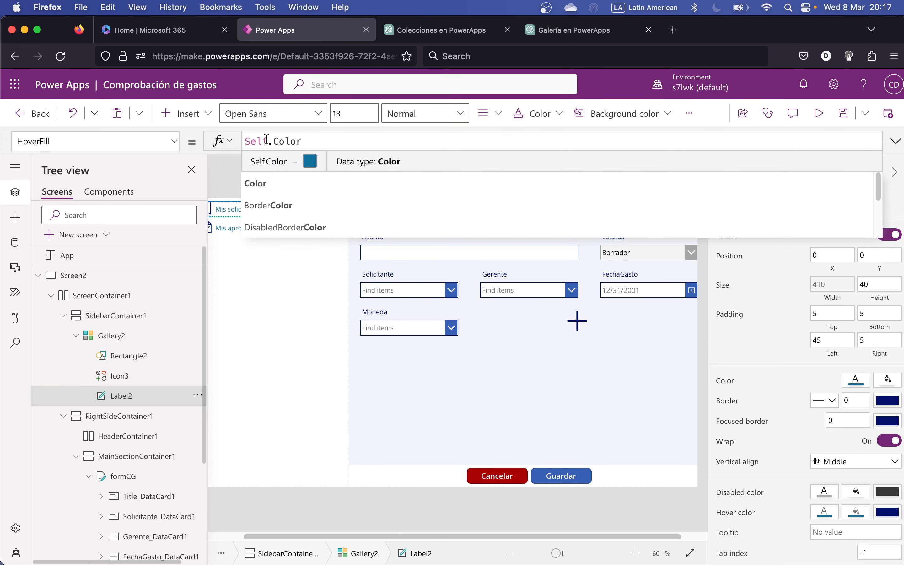
pyautogui.moveTo(314, 144); pyautogui.dragTo(229, 144)
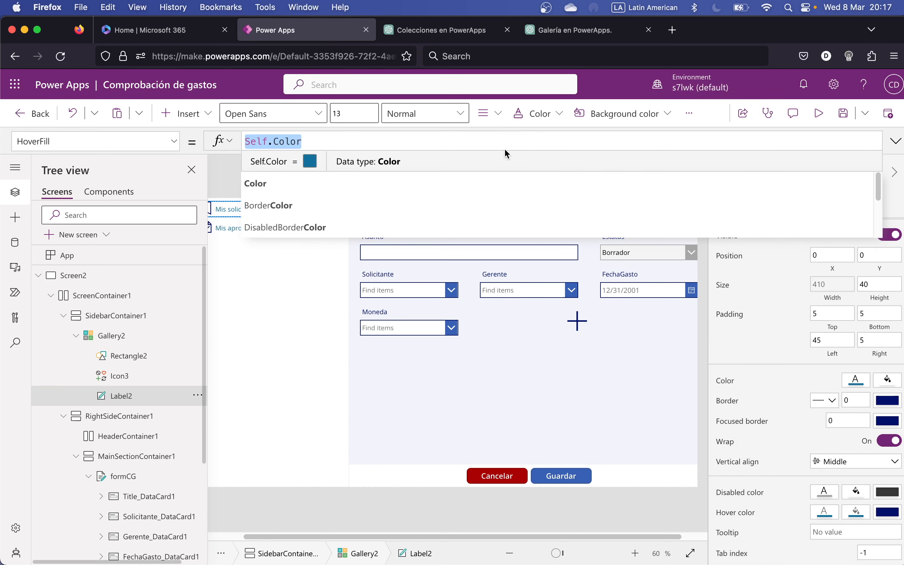
# Replace Label2's HoverColor with RGBA(237, 237, 237, 1), then check the hover effect on the menu items in the app preview
pyautogui.click(827, 515)
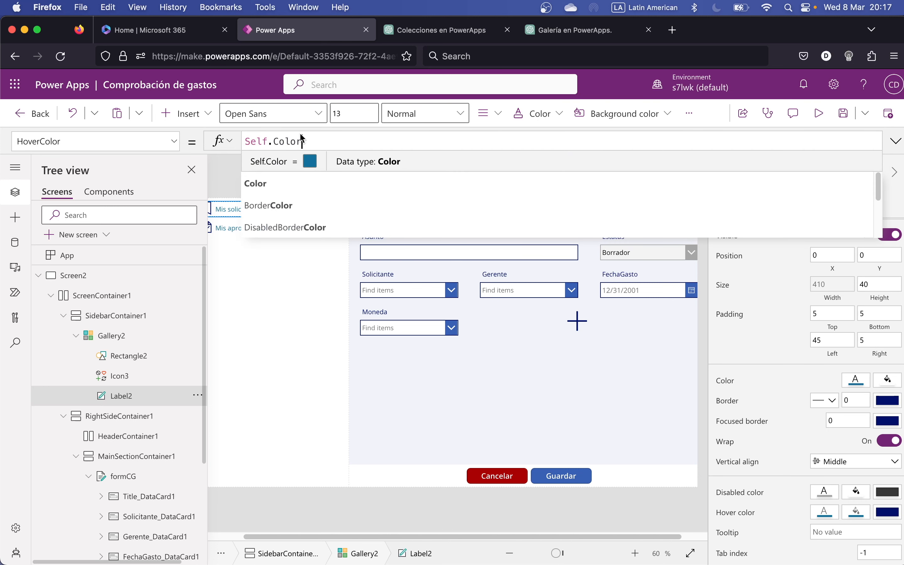
pyautogui.moveTo(317, 142); pyautogui.dragTo(223, 139)
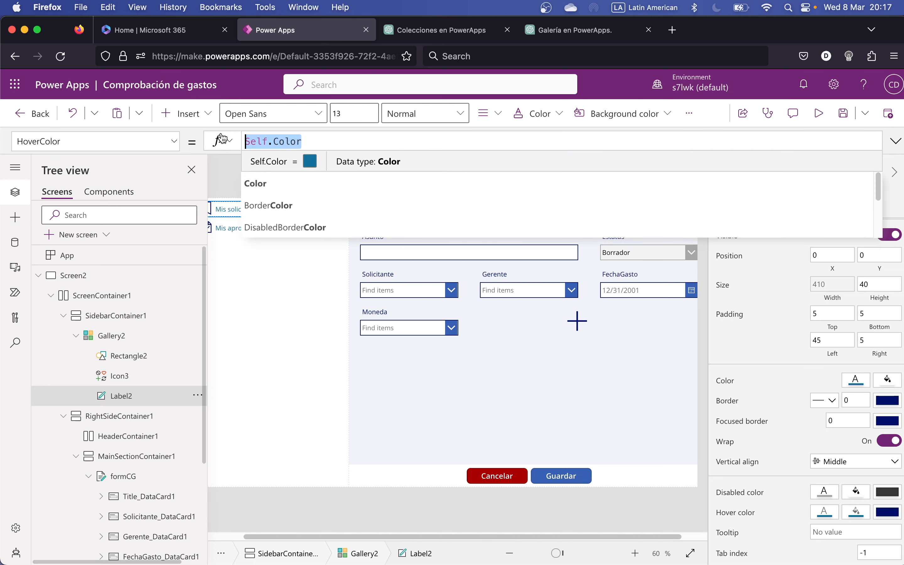
pyautogui.press('BackSpace')
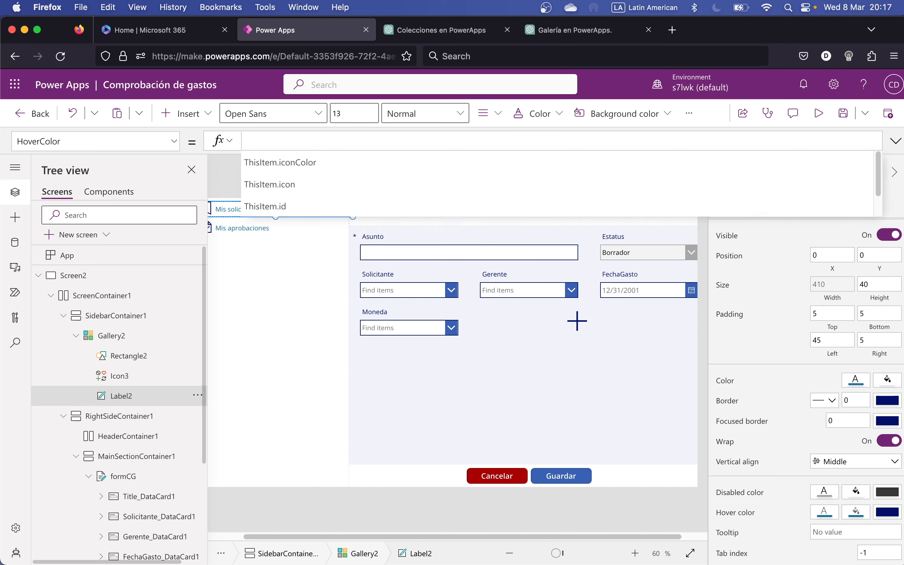
pyautogui.click(818, 518)
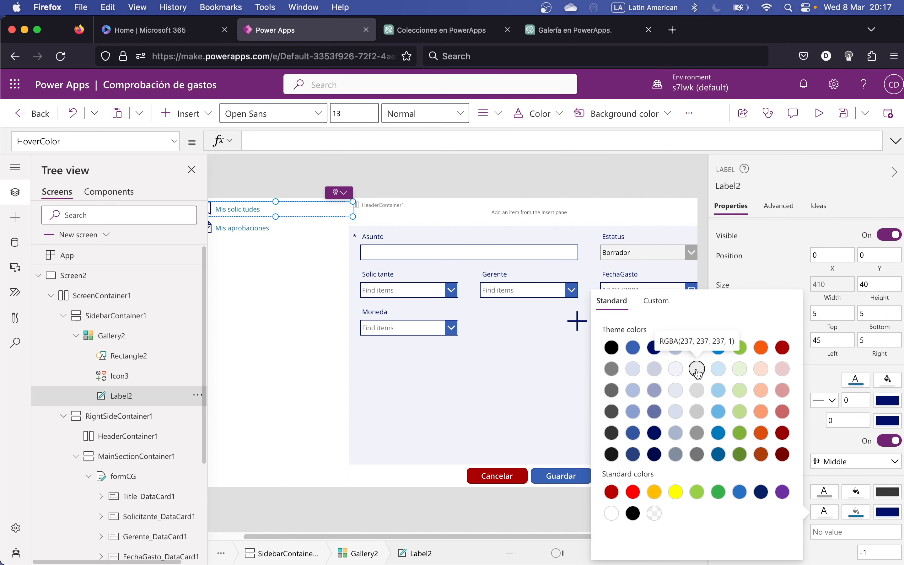
pyautogui.click(697, 371)
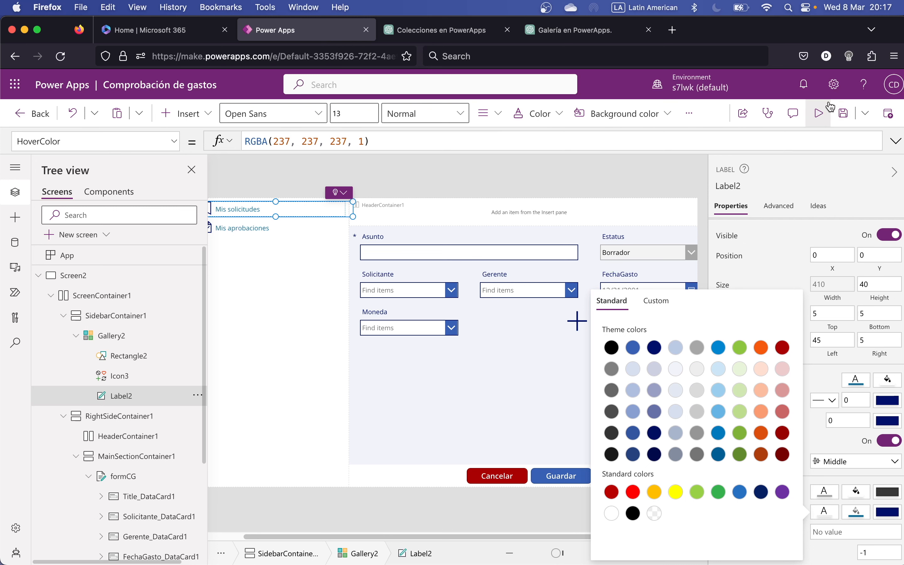
pyautogui.click(819, 113)
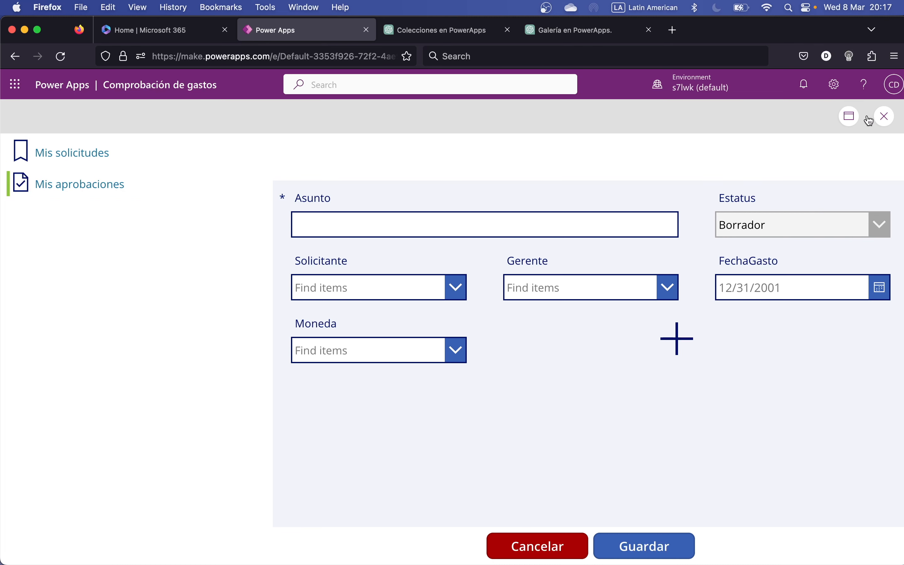
pyautogui.click(885, 117)
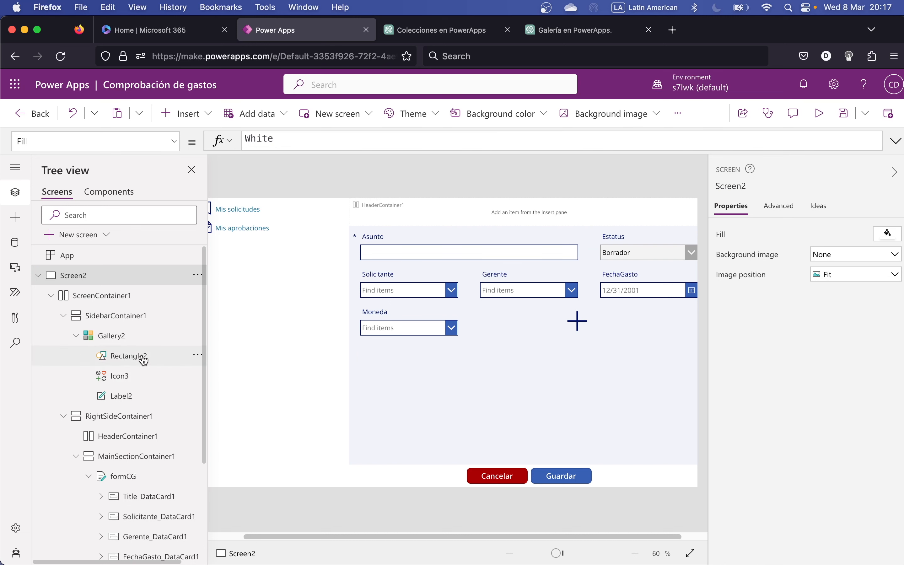
# Set the Color property of Icon3 to ThisItem.iconColor and check the menu icons in the app preview
pyautogui.click(120, 374)
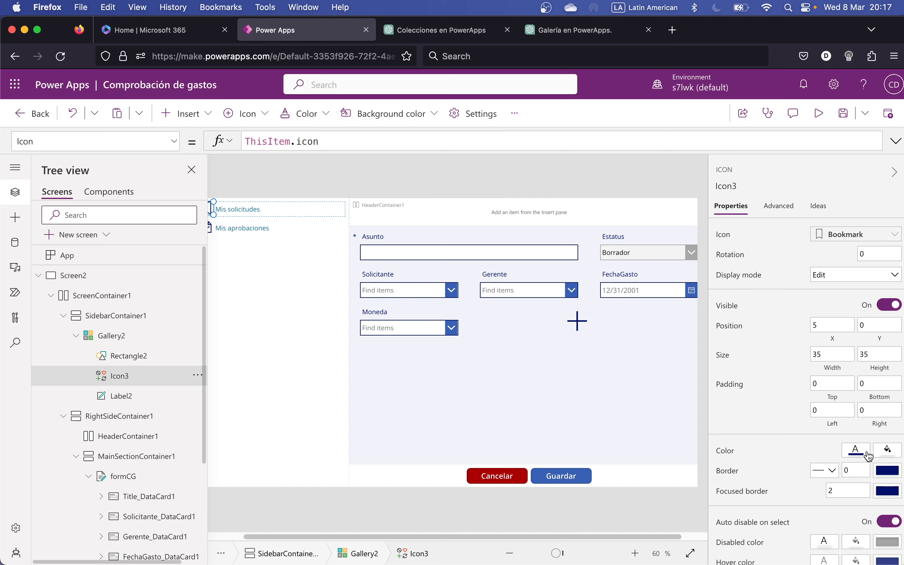
pyautogui.click(858, 452)
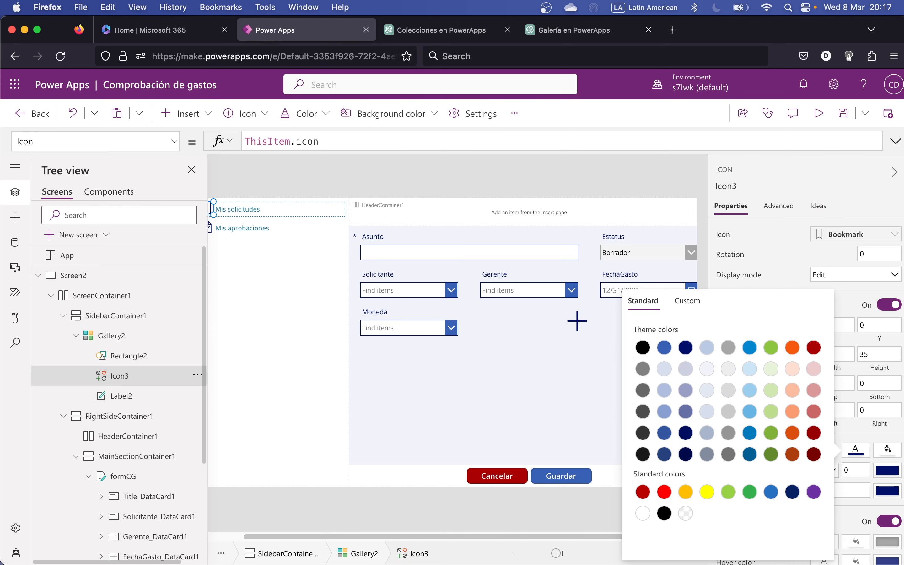
pyautogui.click(873, 437)
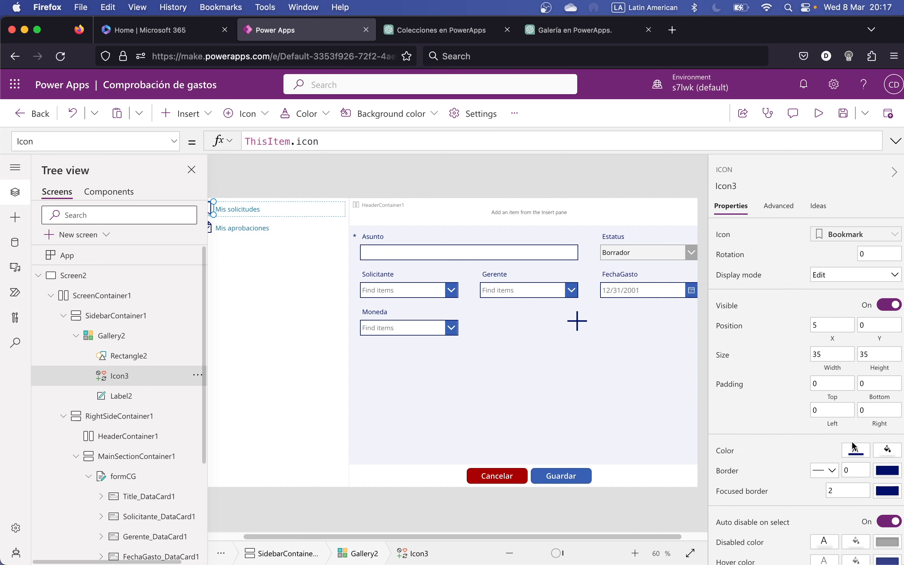
pyautogui.click(735, 455)
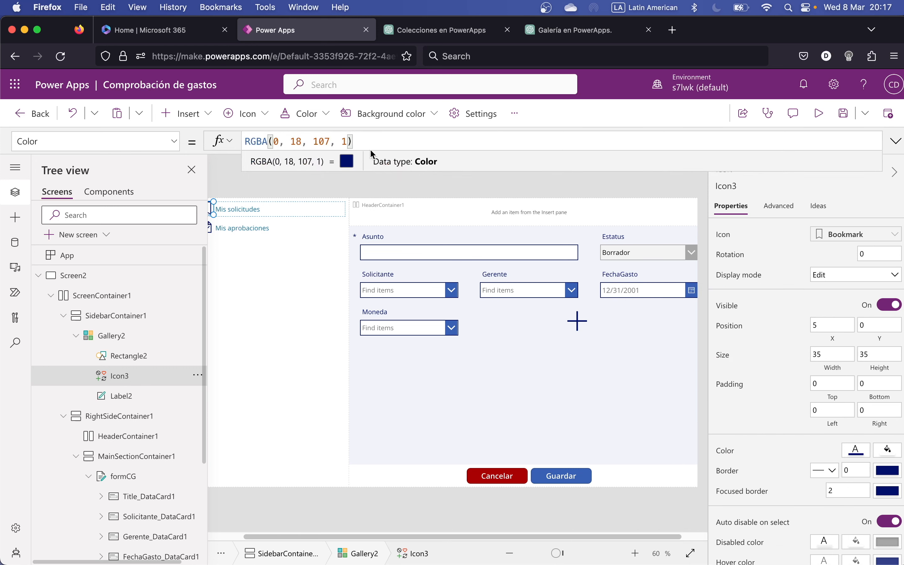
pyautogui.moveTo(363, 138); pyautogui.dragTo(195, 112)
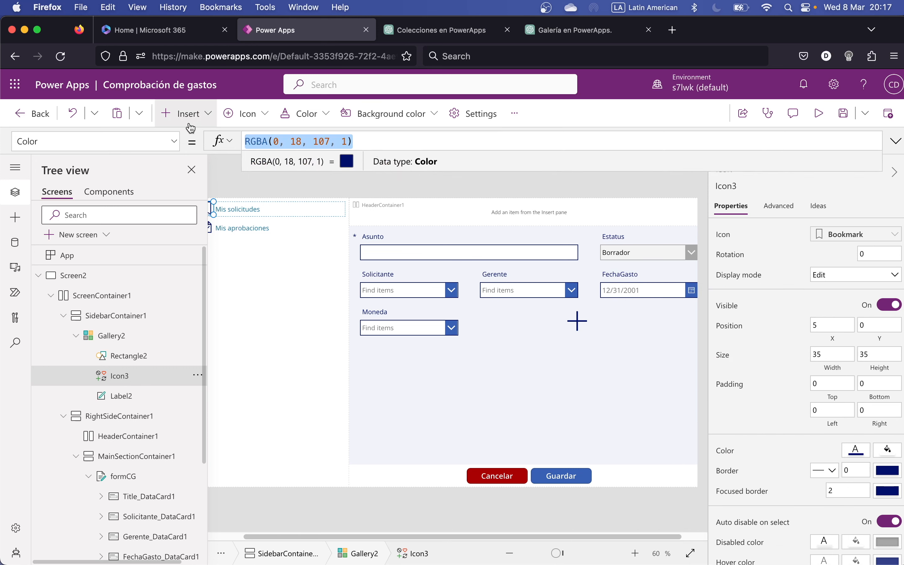
pyautogui.press('BackSpace')
pyautogui.write('This')
pyautogui.press('Down')
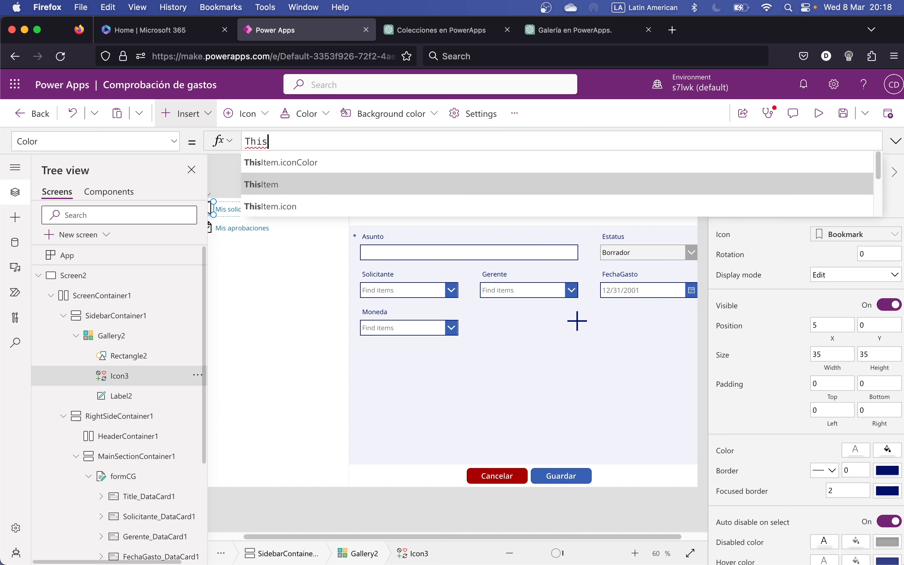
pyautogui.press('Up')
pyautogui.press('Tab')
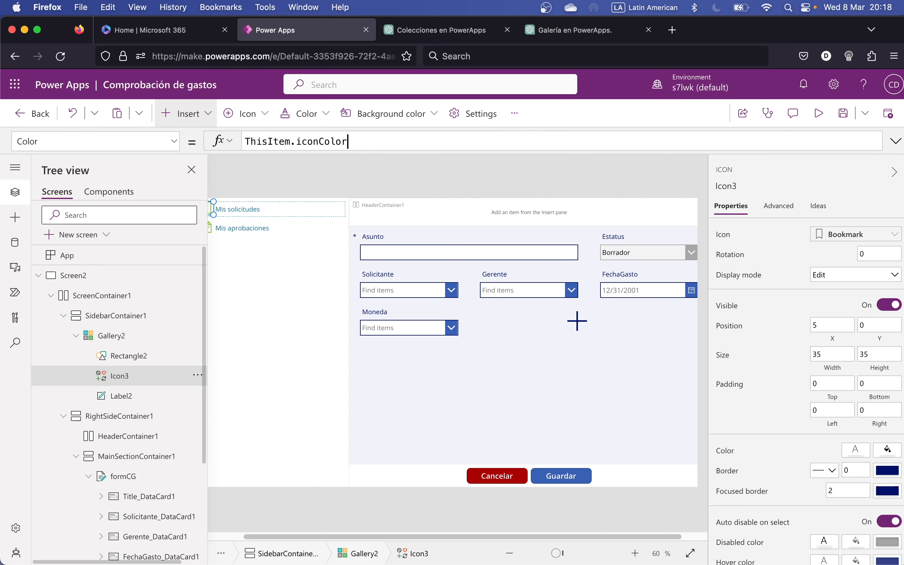
pyautogui.click(818, 114)
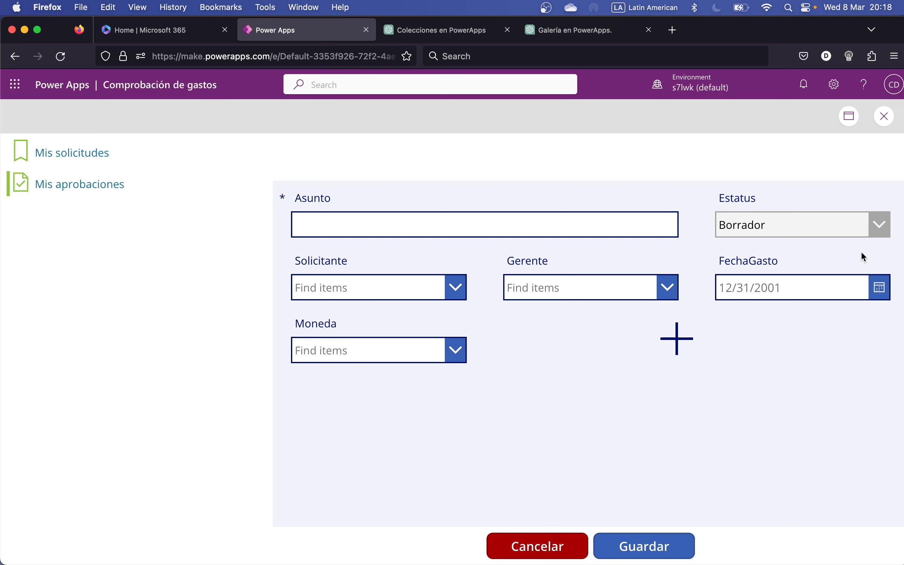
pyautogui.click(885, 117)
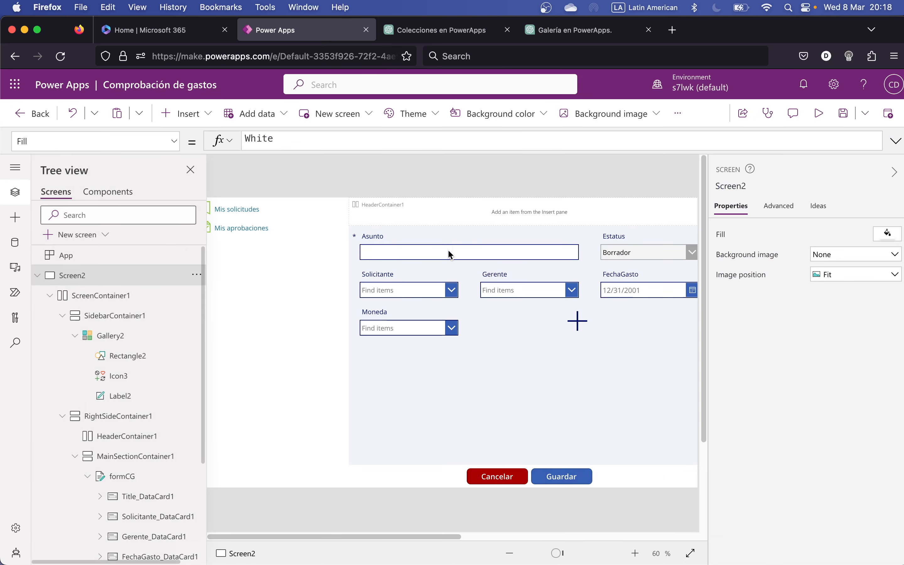
# Change the fill colour of the selection bar Rectangle2 to the bright blue theme colour and check it in the app preview
pyautogui.click(131, 355)
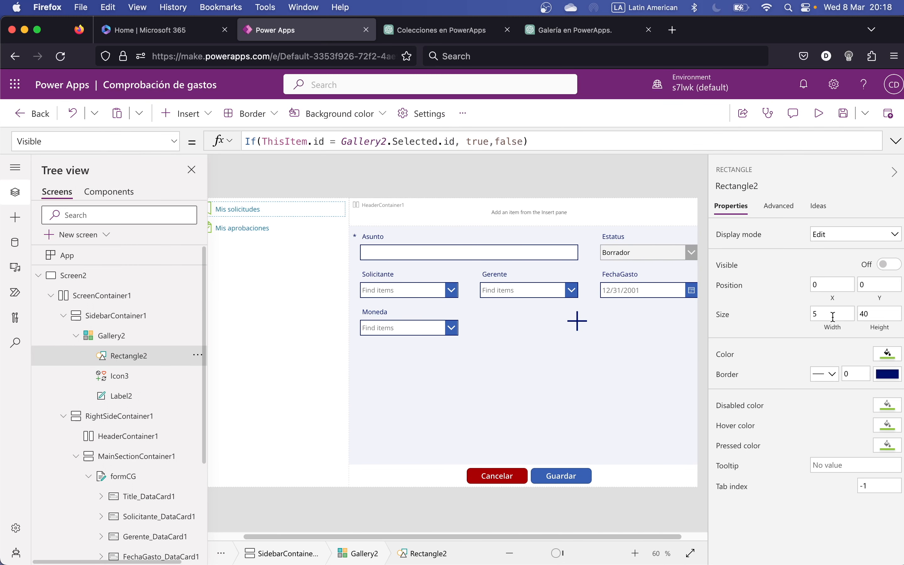
pyautogui.click(888, 354)
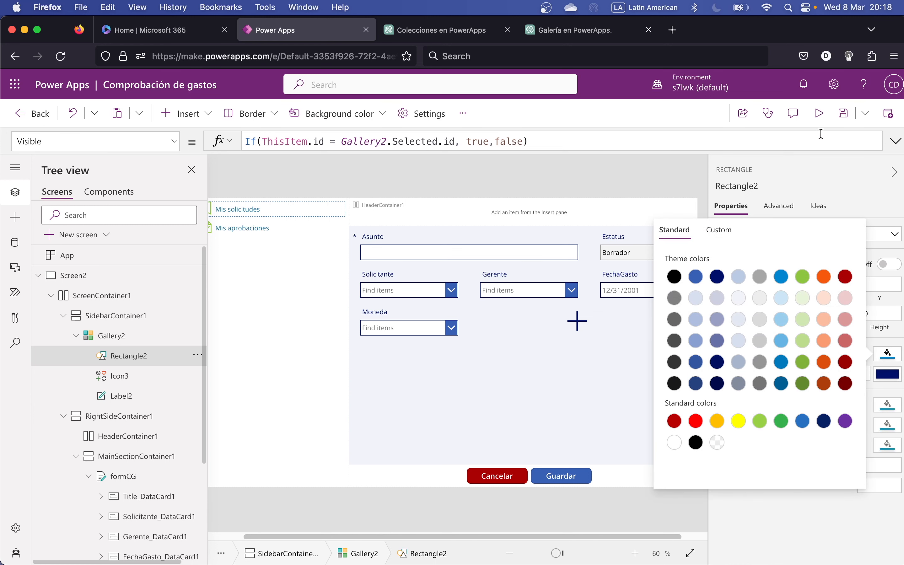
pyautogui.click(818, 114)
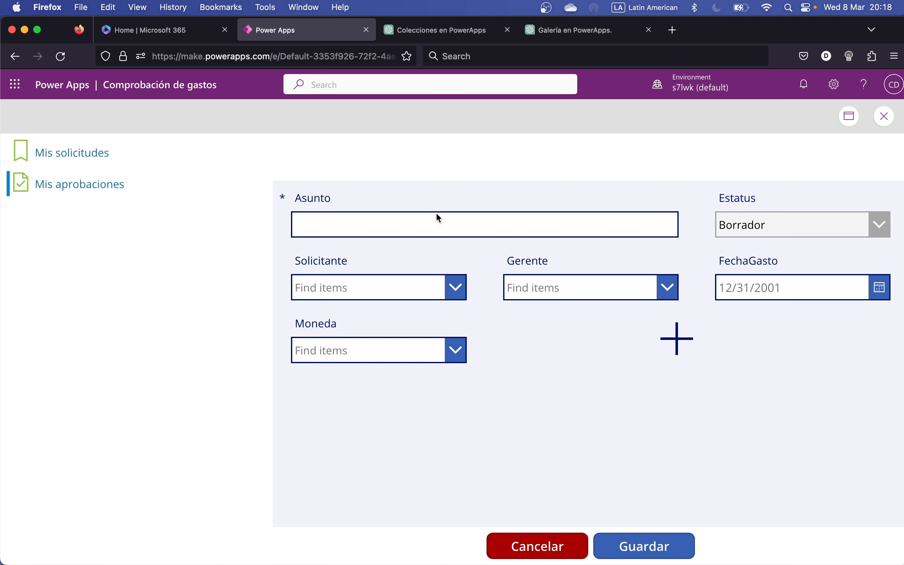
pyautogui.click(885, 116)
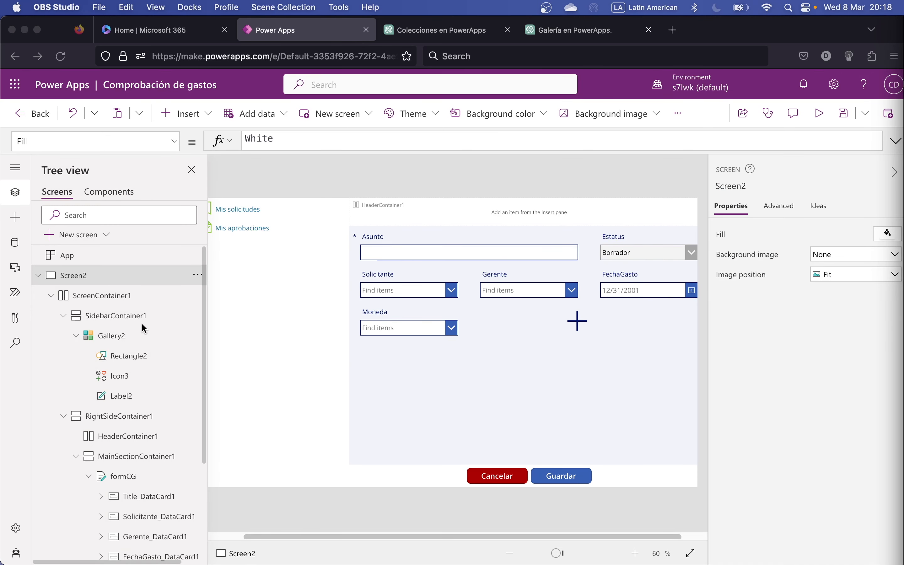
# Set the fill colour of SidebarContainer1 to the light grey theme colour RGBA(237, 237, 237, 1)
pyautogui.click(107, 338)
pyautogui.click(131, 317)
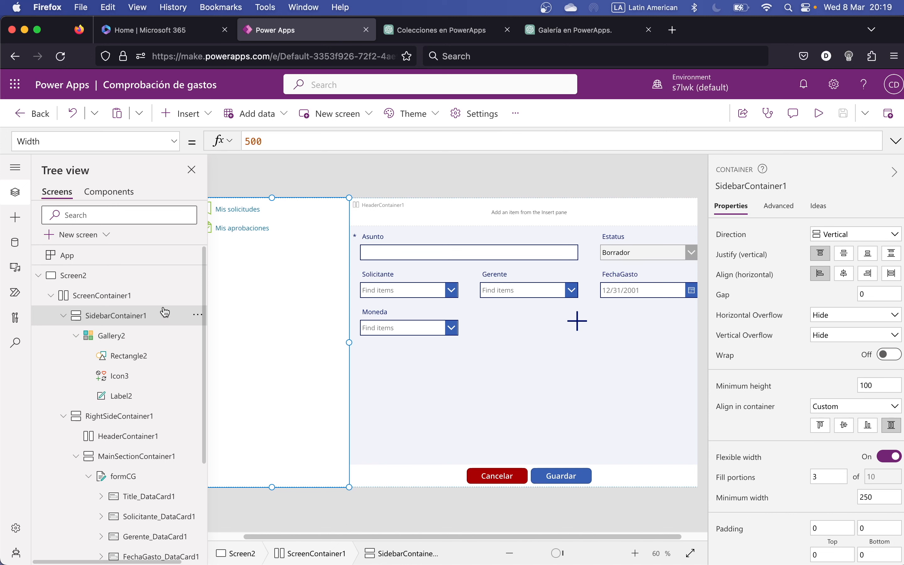
pyautogui.scroll(-3, 727, 361)
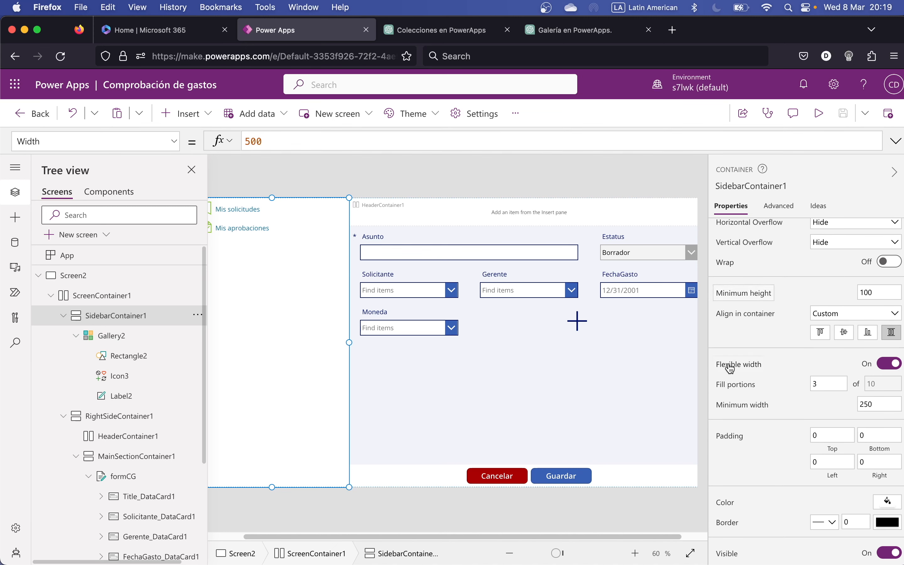
pyautogui.click(730, 501)
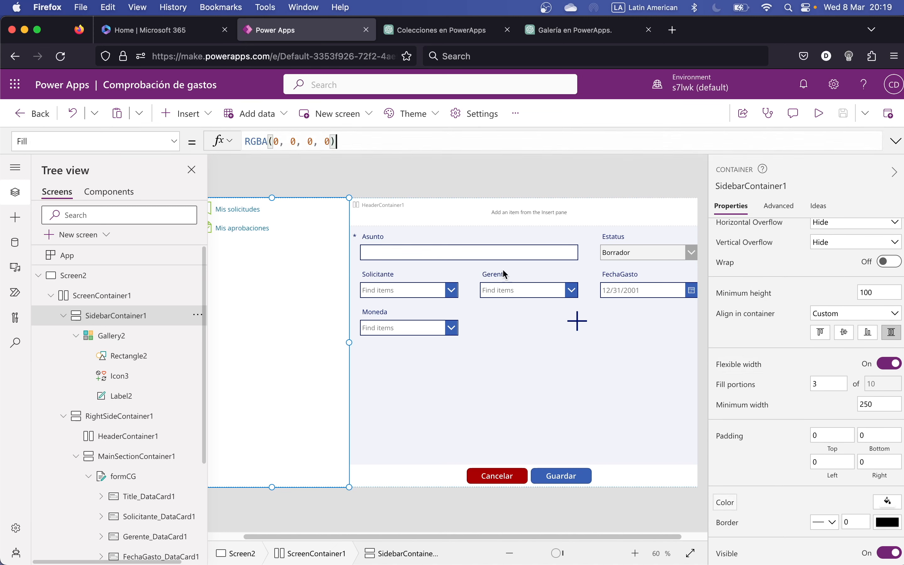
pyautogui.click(889, 503)
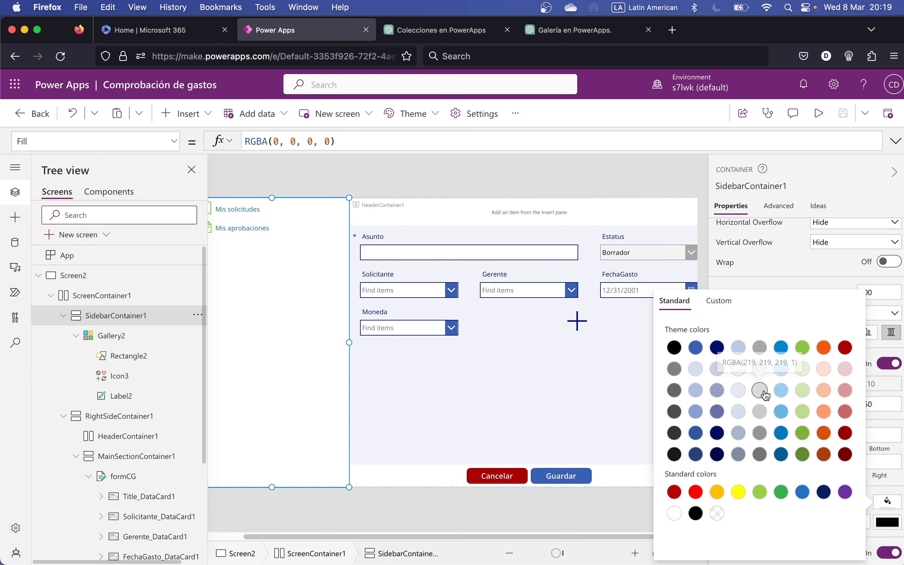
pyautogui.click(751, 379)
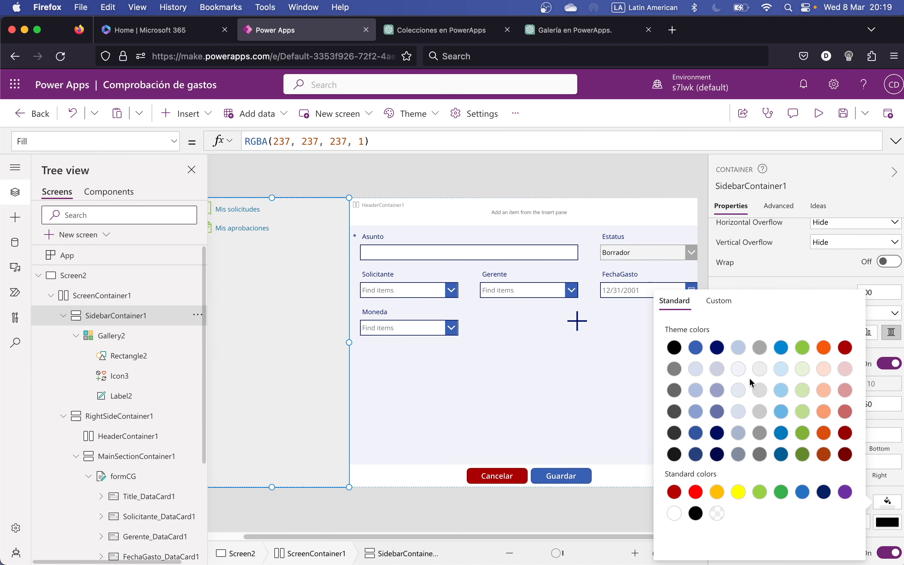
# Preview the app and switch between Mis solicitudes and Mis aprobaciones to check the sidebar styling
pyautogui.click(823, 120)
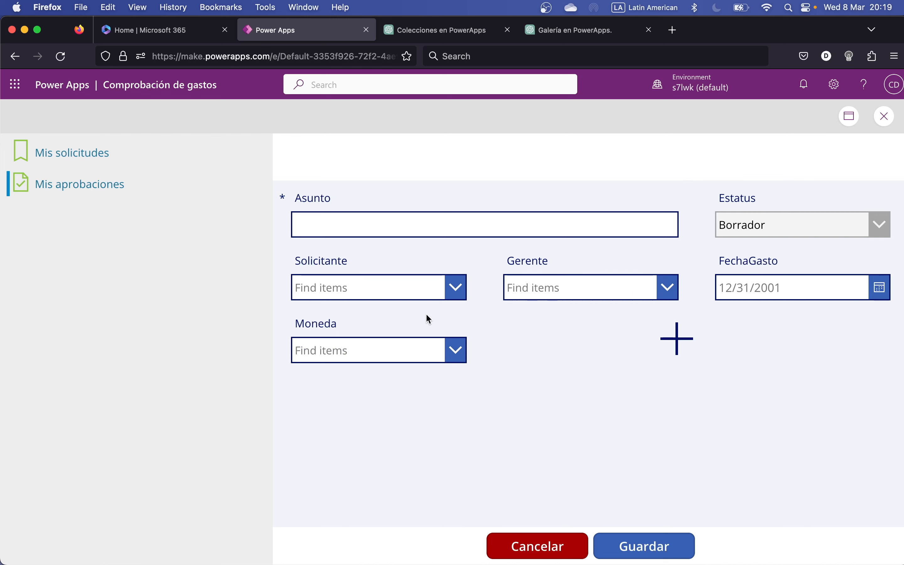
pyautogui.click(96, 149)
pyautogui.click(94, 184)
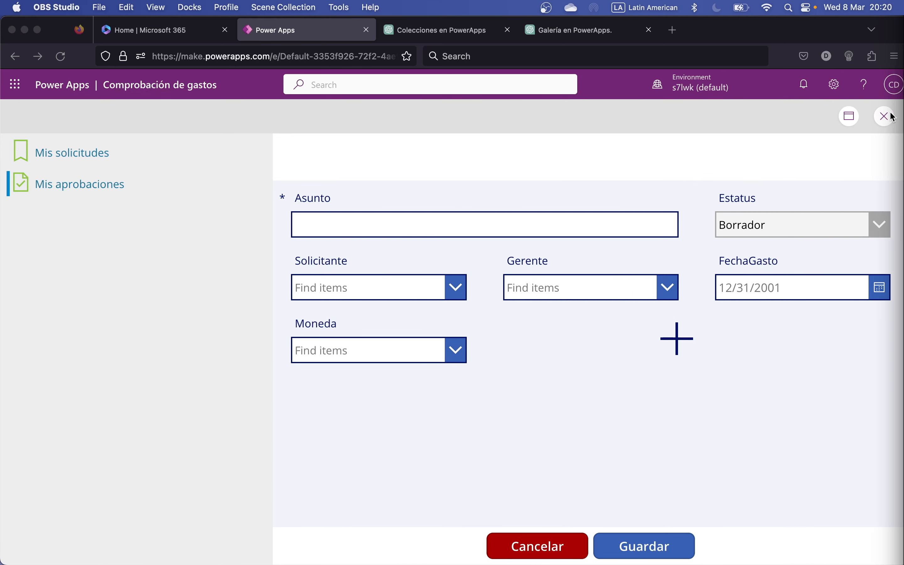
pyautogui.click(887, 117)
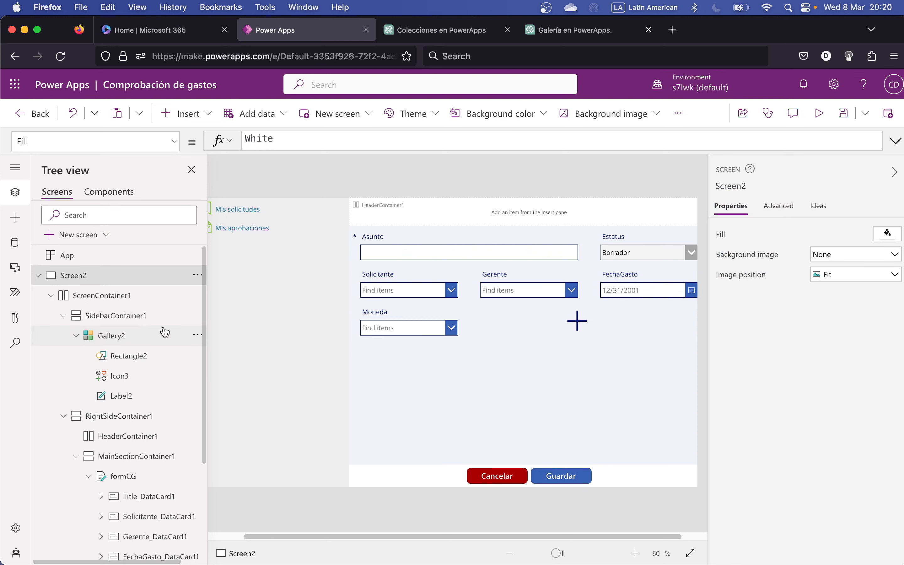
# Rename the side menu gallery Gallery2 as galSideMenu
pyautogui.click(131, 338)
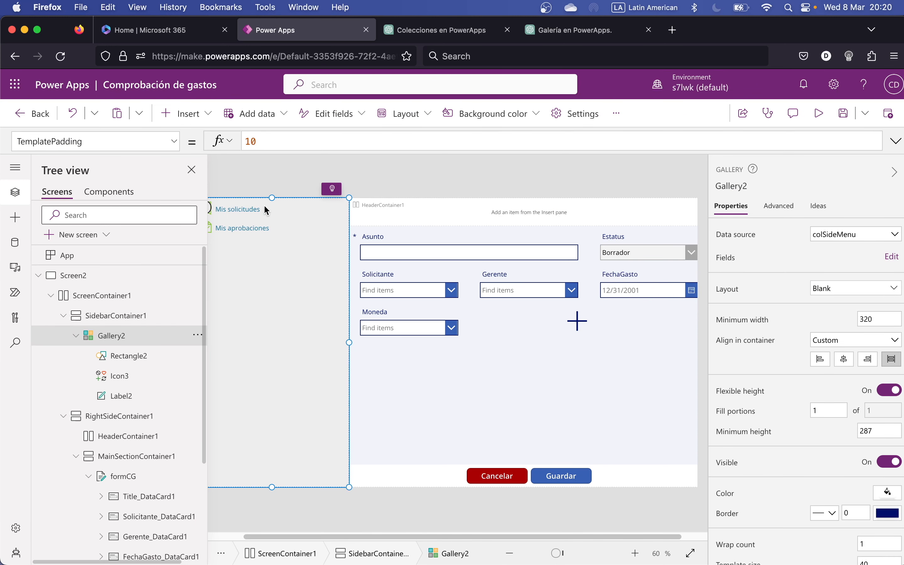
pyautogui.click(751, 190)
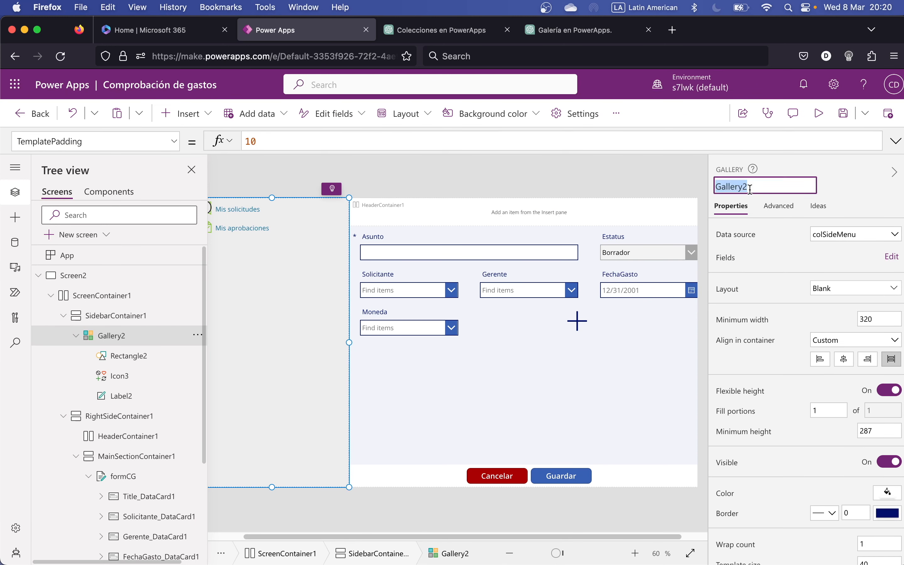
pyautogui.write('galSideMenu')
pyautogui.press('Return')
pyautogui.click(740, 192)
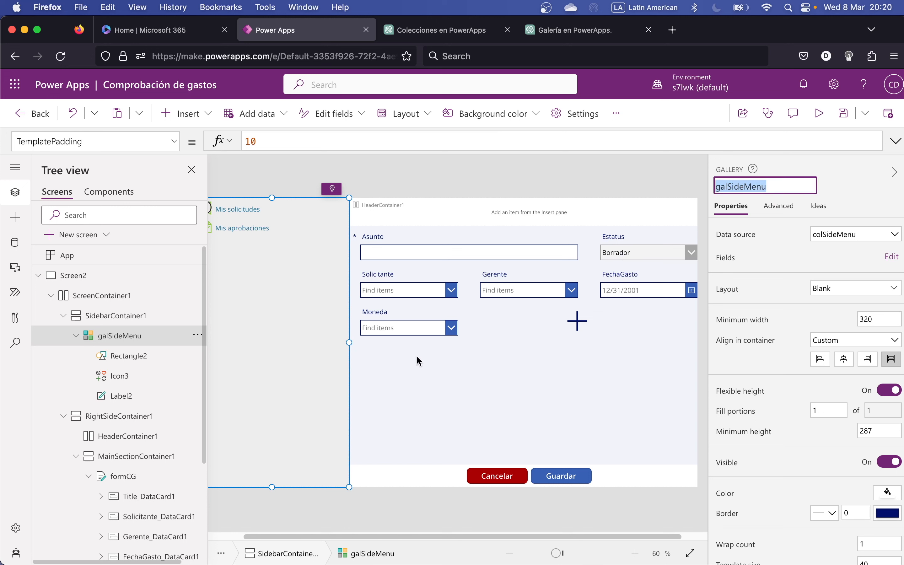
# Set the Visible property of formCG to If(galSideMenu.Selected.id = 1, true,false)
pyautogui.click(127, 477)
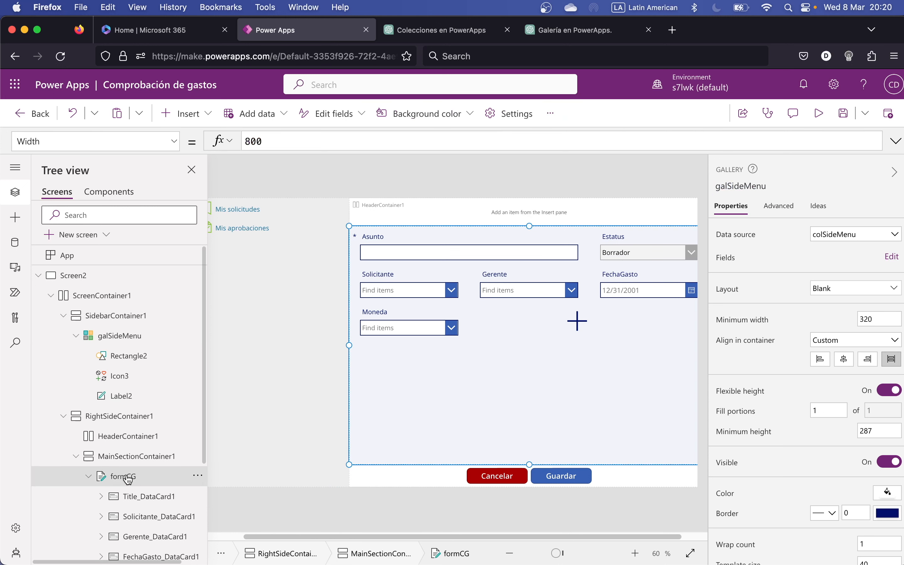
pyautogui.click(178, 147)
pyautogui.scroll(-2, 86, 297)
pyautogui.click(85, 306)
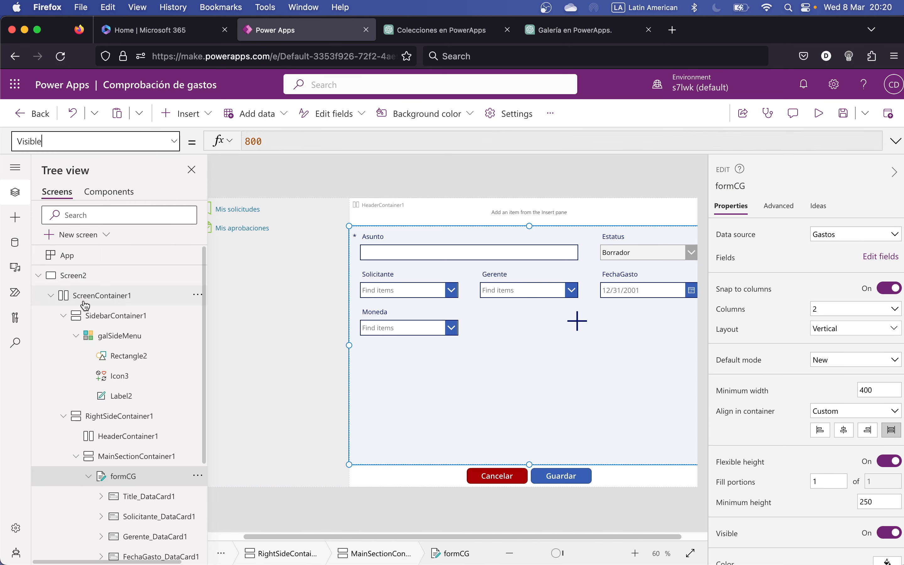
pyautogui.doubleClick(279, 142)
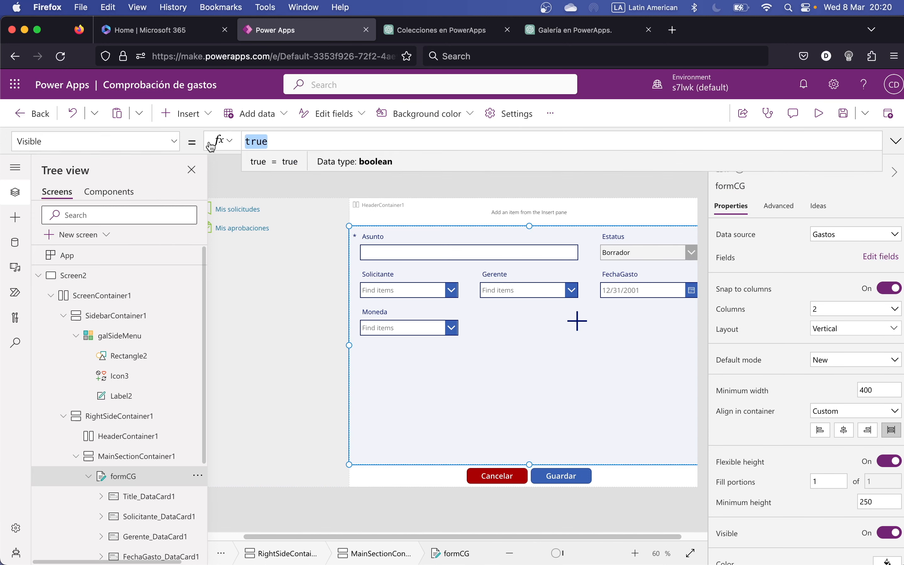
pyautogui.write('If(')
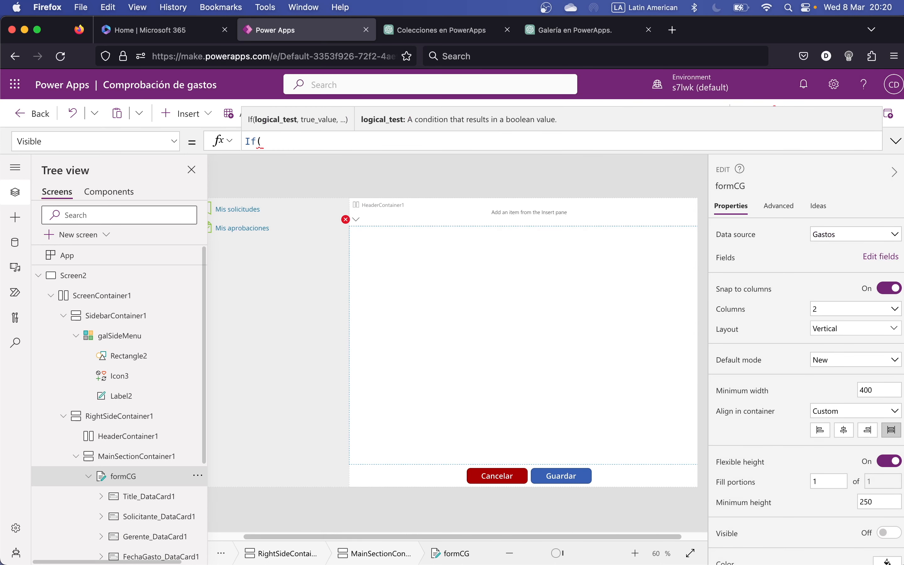
pyautogui.write('galSideMenu.Selected')
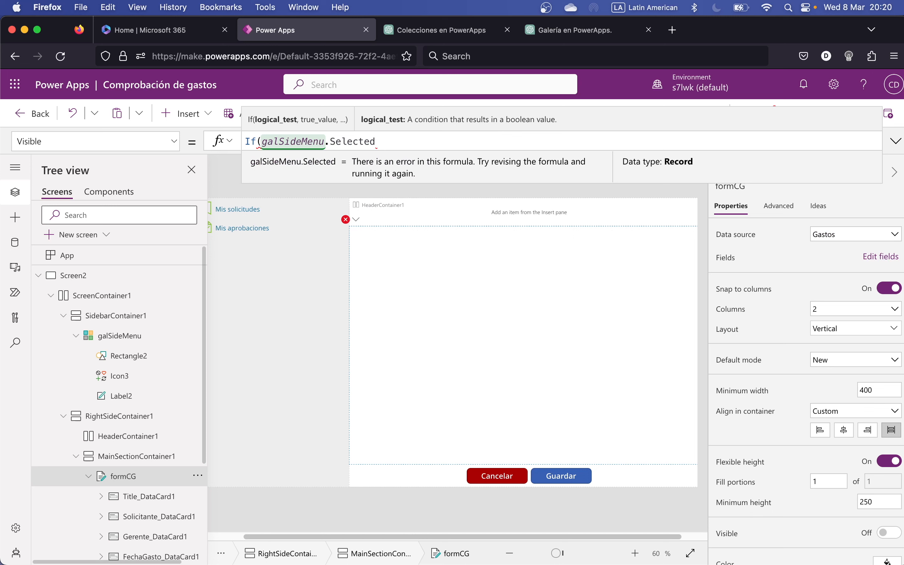
pyautogui.write('.I')
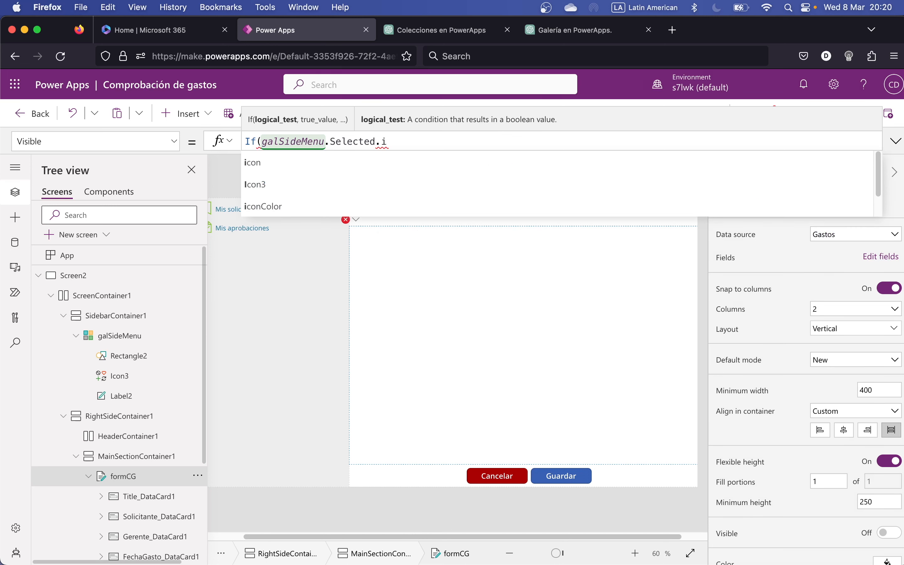
pyautogui.write('d =')
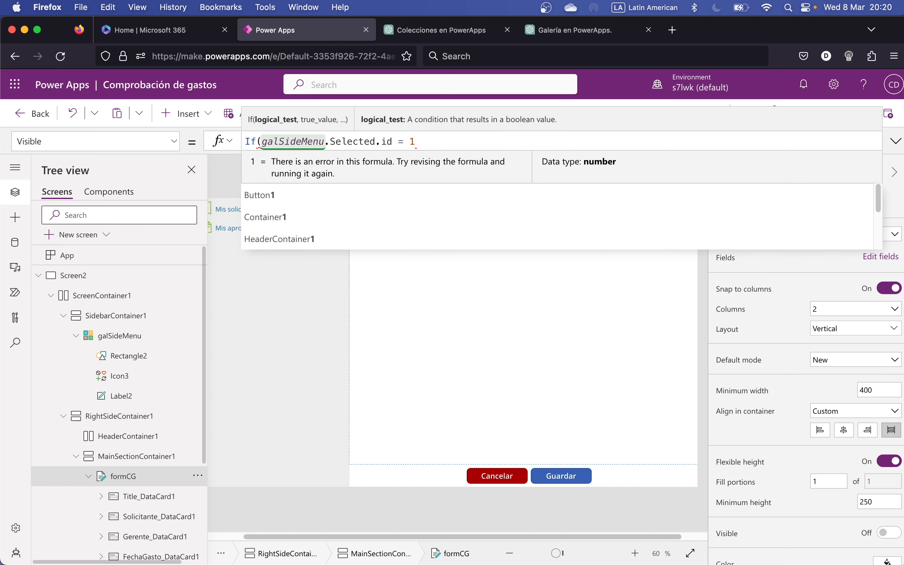
pyautogui.write('1,')
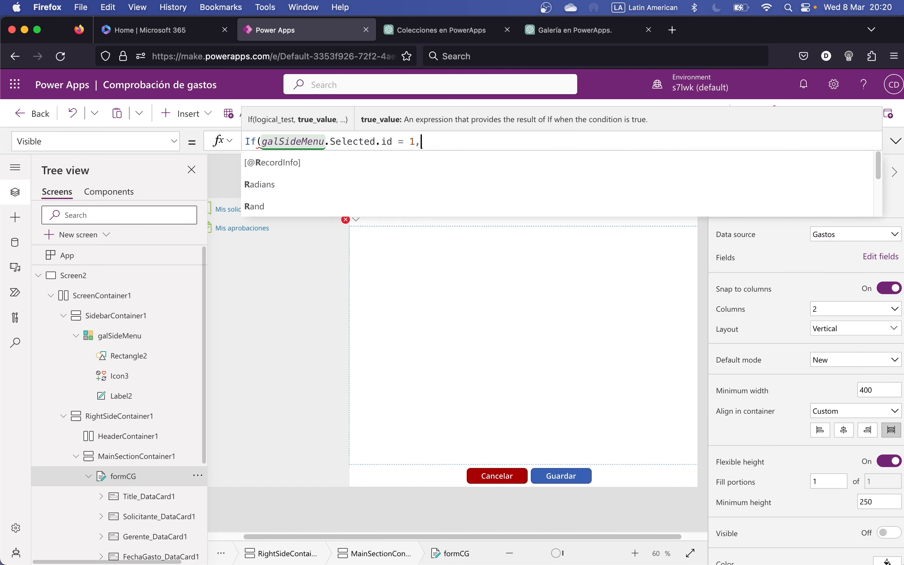
pyautogui.write(' true,false')
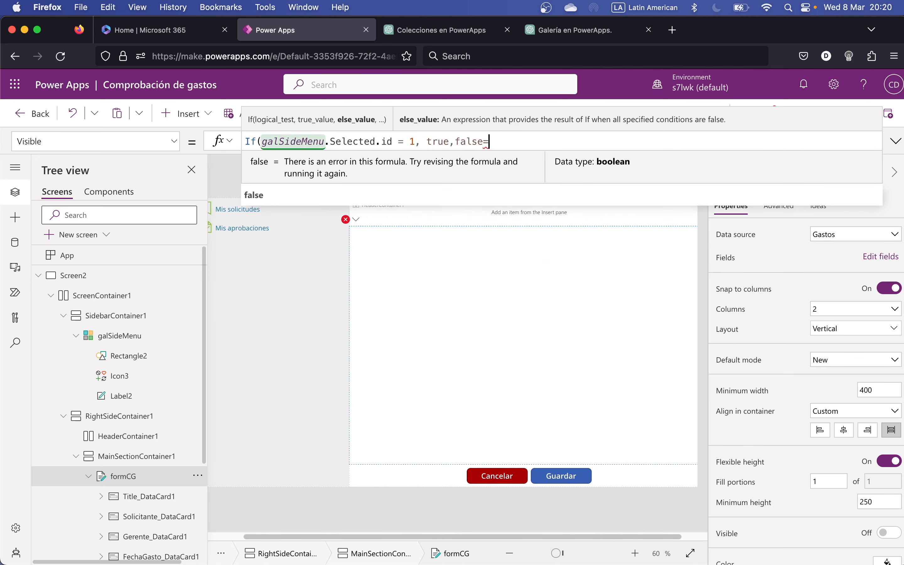
pyautogui.write(')')
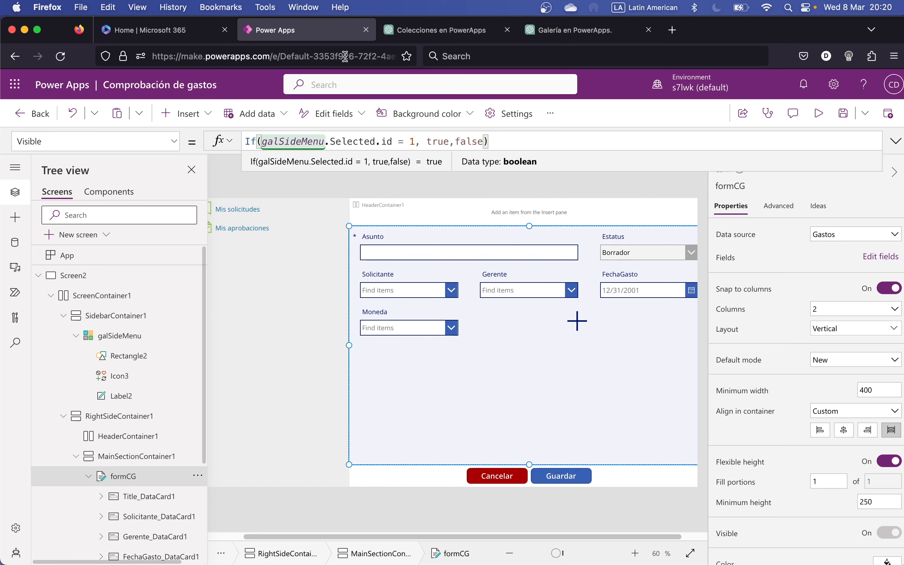
# Preview the app and alternate between Mis solicitudes and Mis aprobaciones to test the form's visibility
pyautogui.click(819, 114)
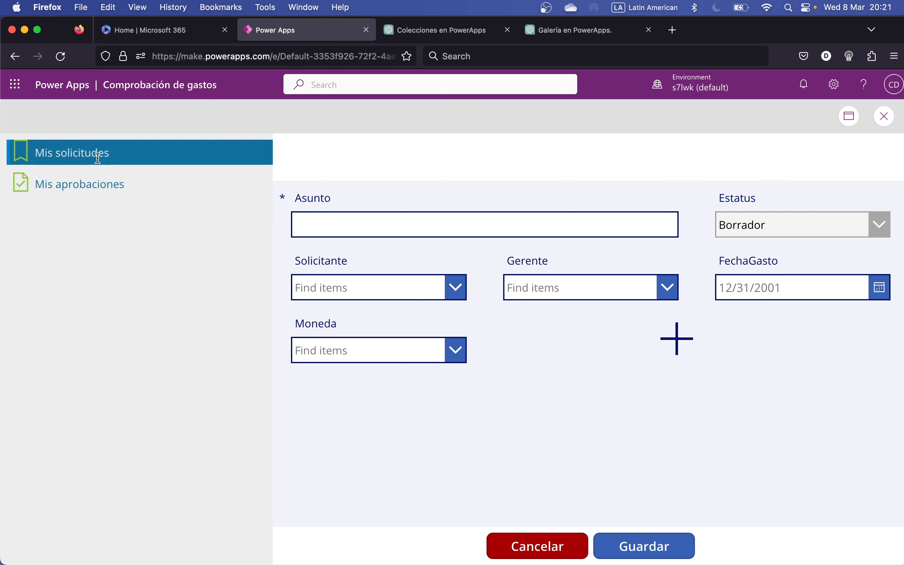
pyautogui.click(109, 191)
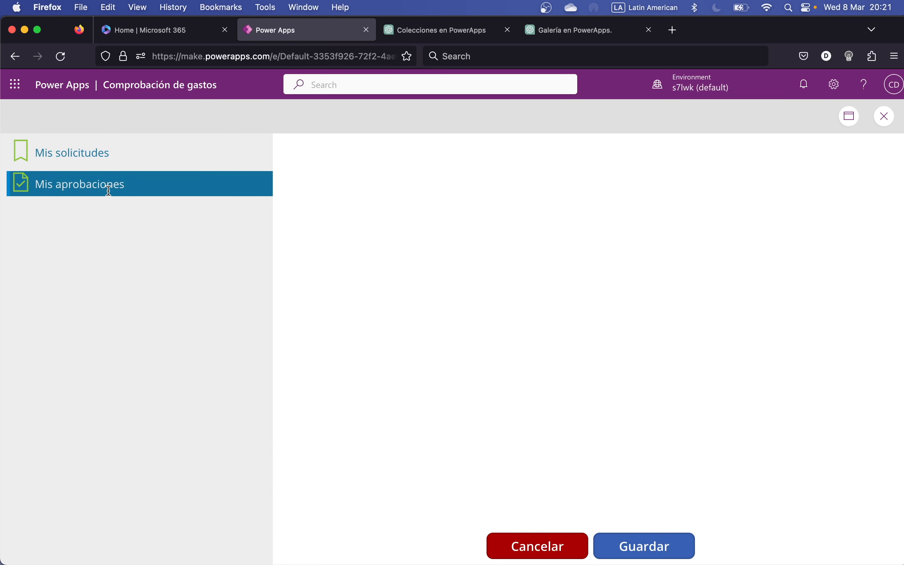
pyautogui.click(100, 159)
pyautogui.click(112, 194)
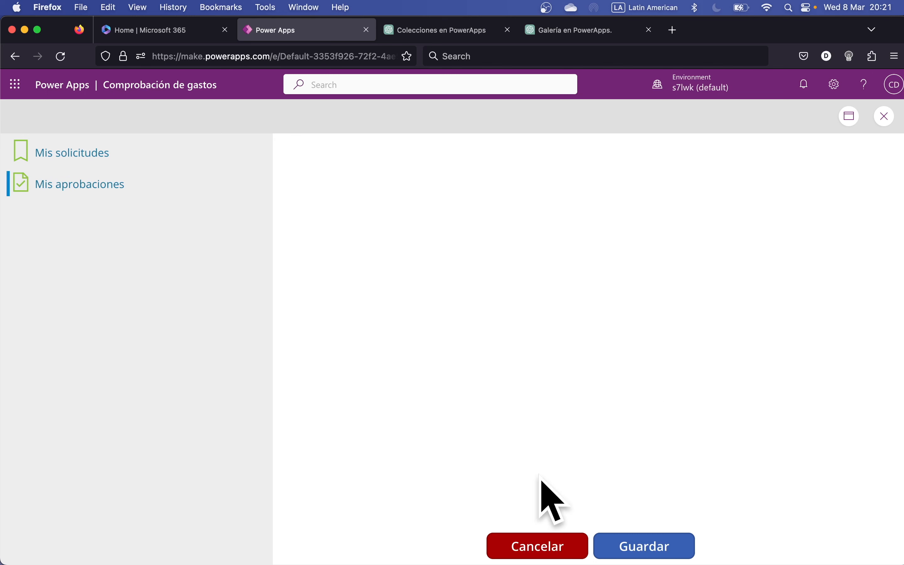
pyautogui.click(119, 151)
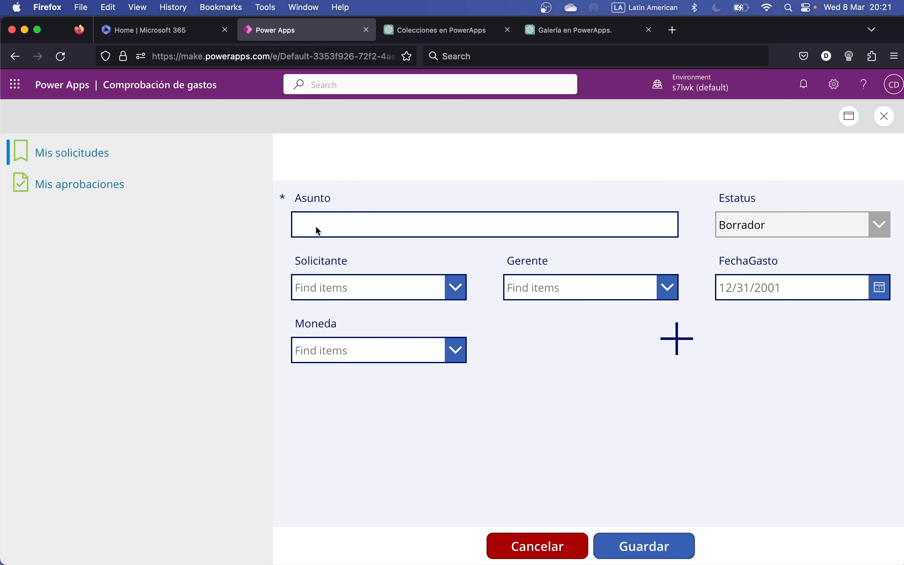
pyautogui.click(109, 185)
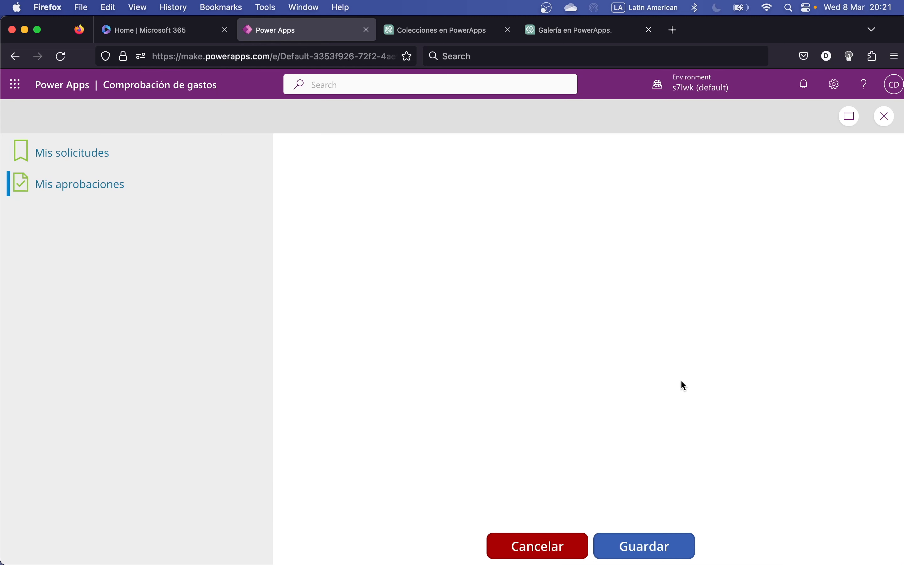